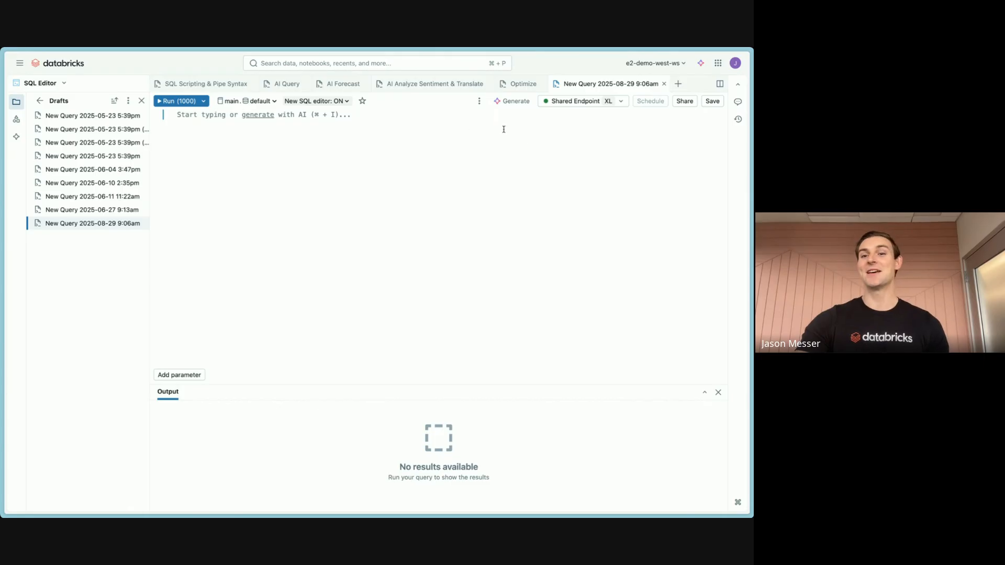
# Open one of the older draft queries, and rename the query New Query 2025-08-29 9:06am as Brick Talk Demo.
pyautogui.click(93, 147)
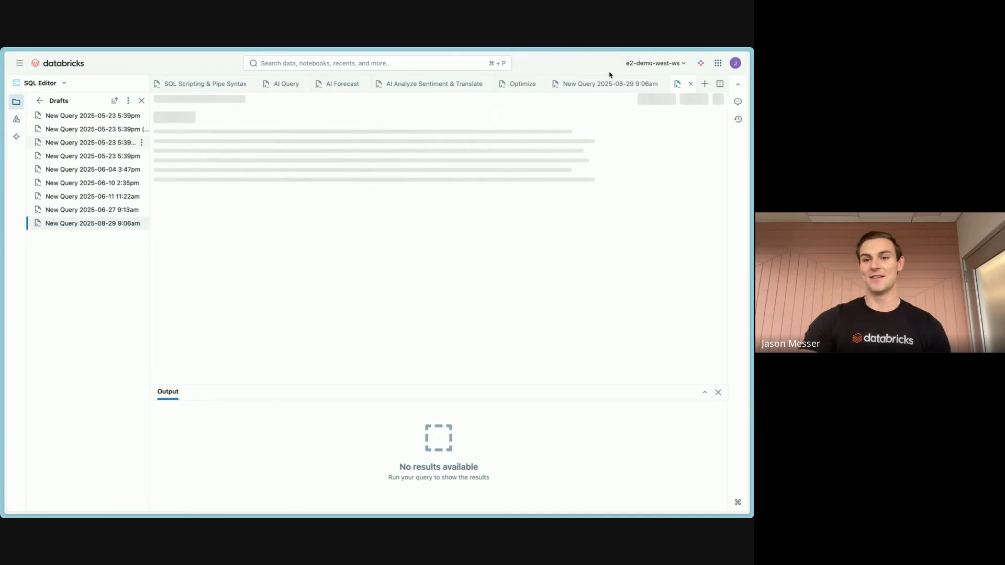
pyautogui.doubleClick(578, 83)
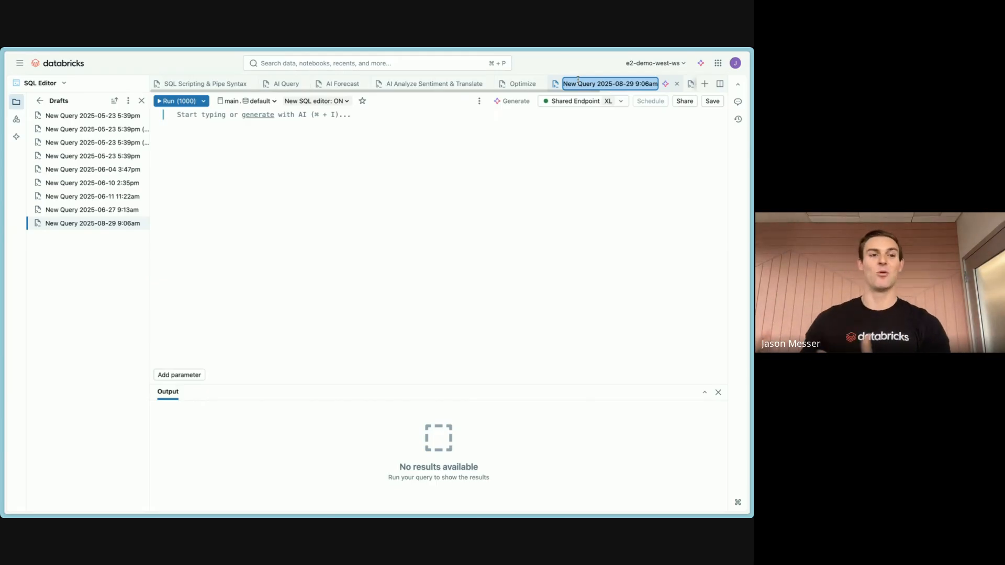
pyautogui.write('B')
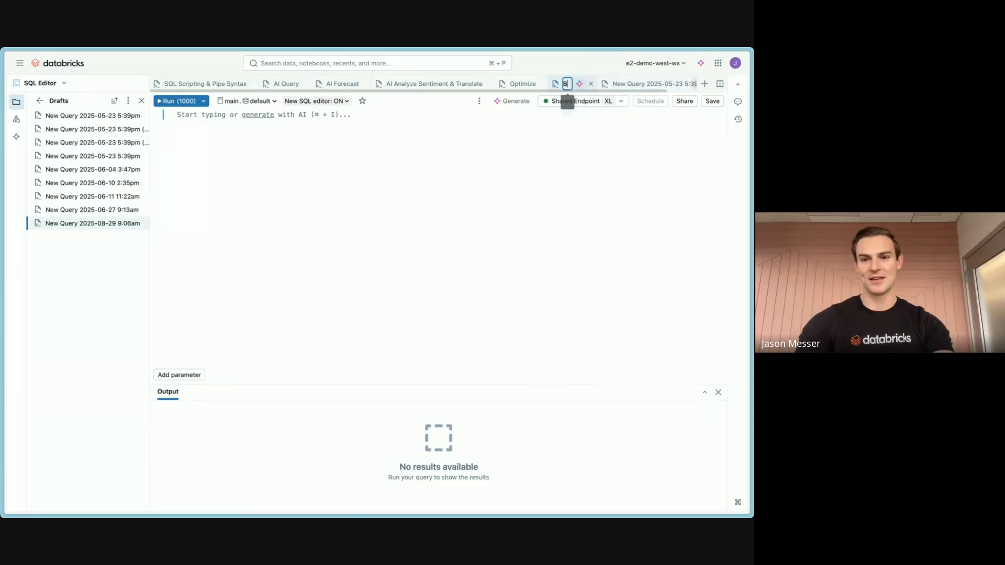
pyautogui.write('rick Talk Demo')
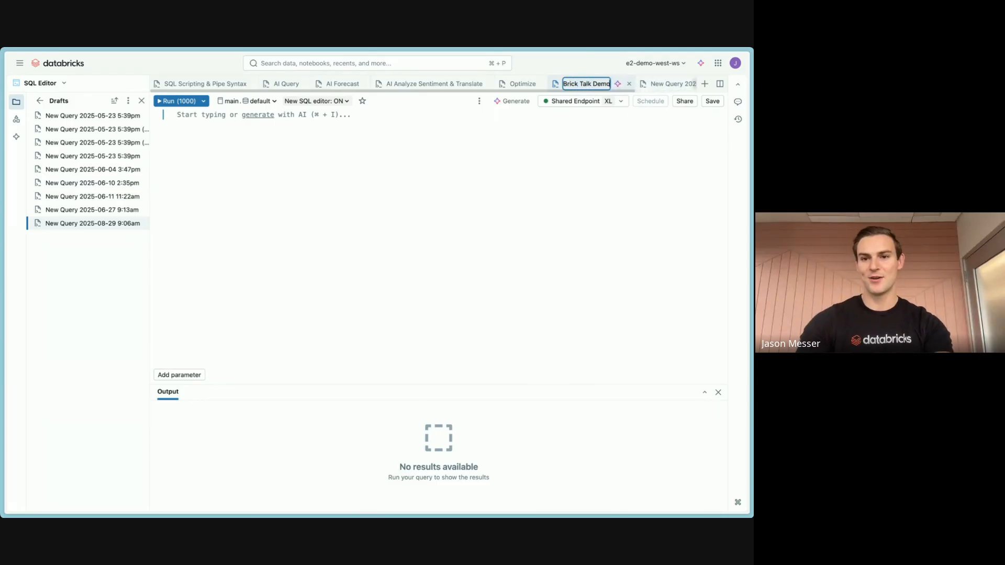
pyautogui.press('Return')
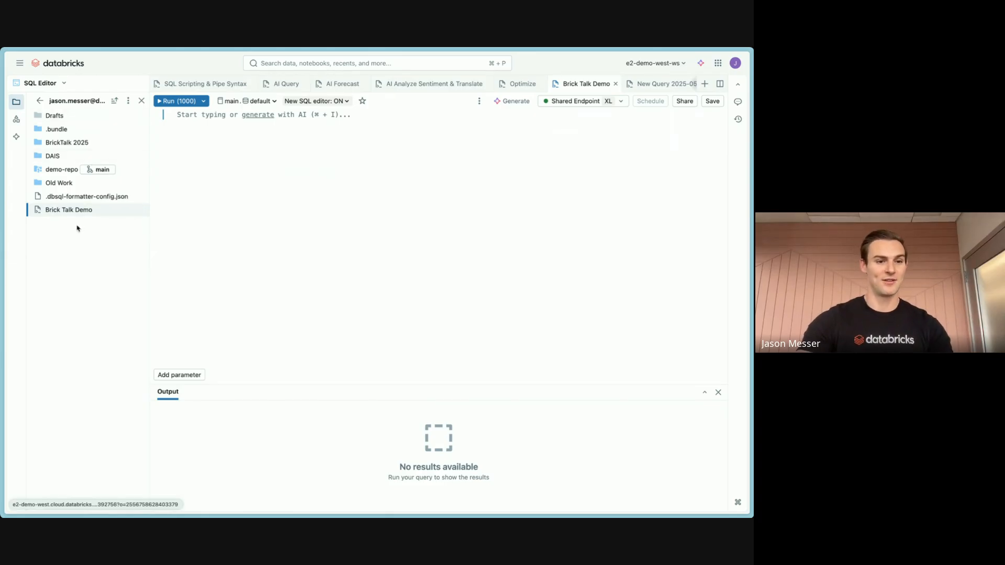
# Move the Brick Talk Demo query into the BrickTalk 2025 folder and open that folder.
pyautogui.moveTo(87, 210); pyautogui.dragTo(78, 146)
pyautogui.click(88, 142)
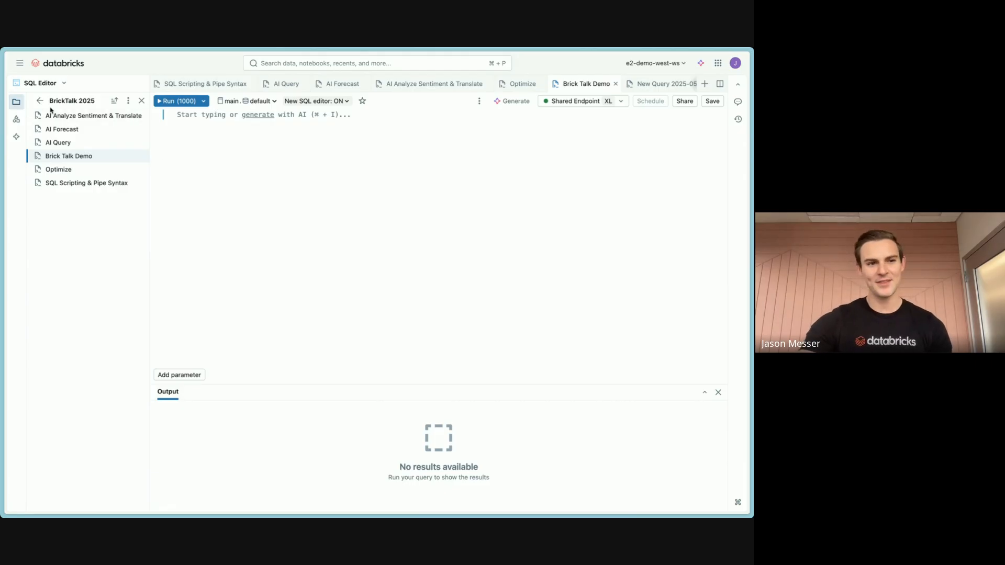
# Browse the full list of the organization's catalogs and view the details of the energy_utilities catalog.
pyautogui.click(16, 122)
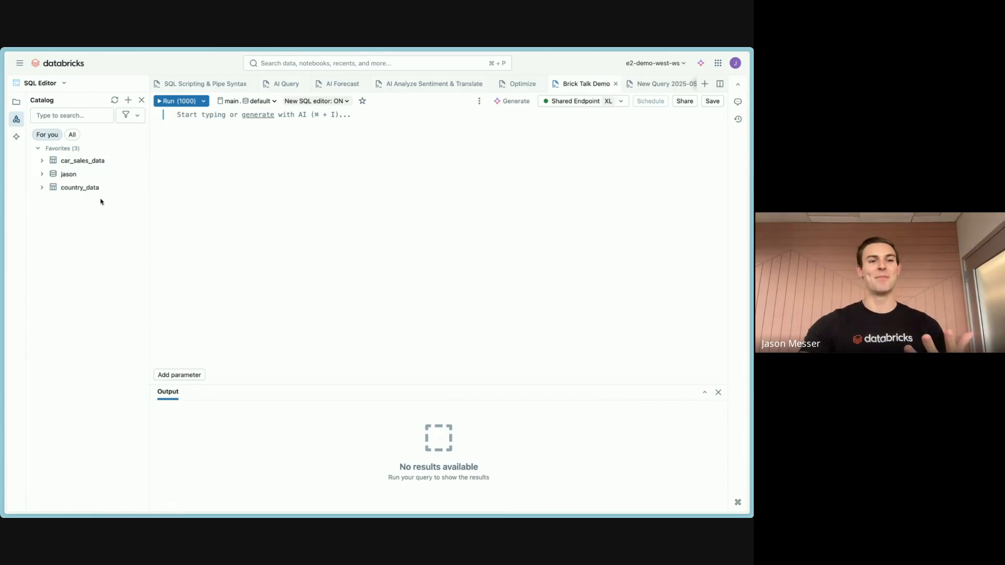
pyautogui.click(71, 135)
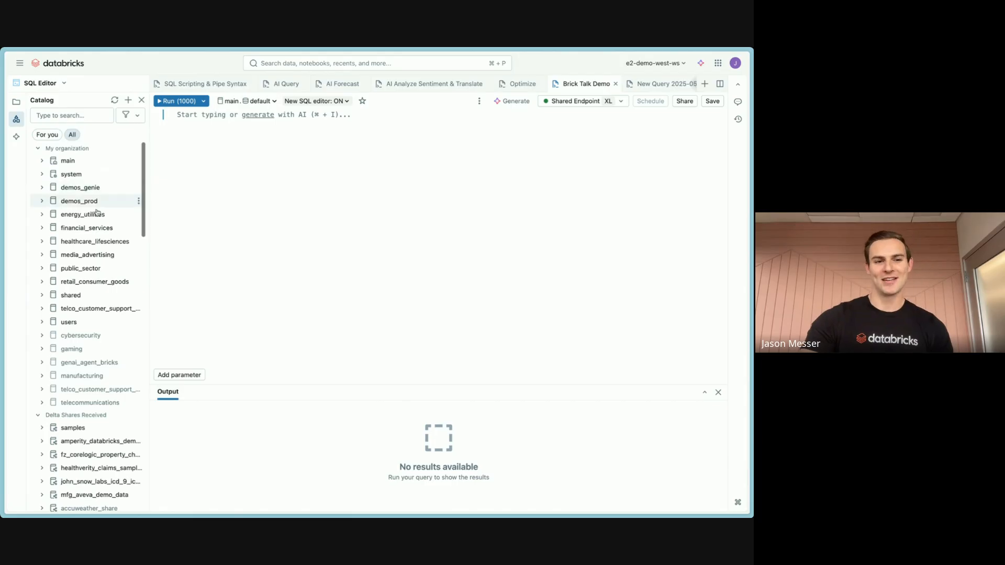
pyautogui.scroll(-3, 96, 212)
pyautogui.scroll(3, 79, 230)
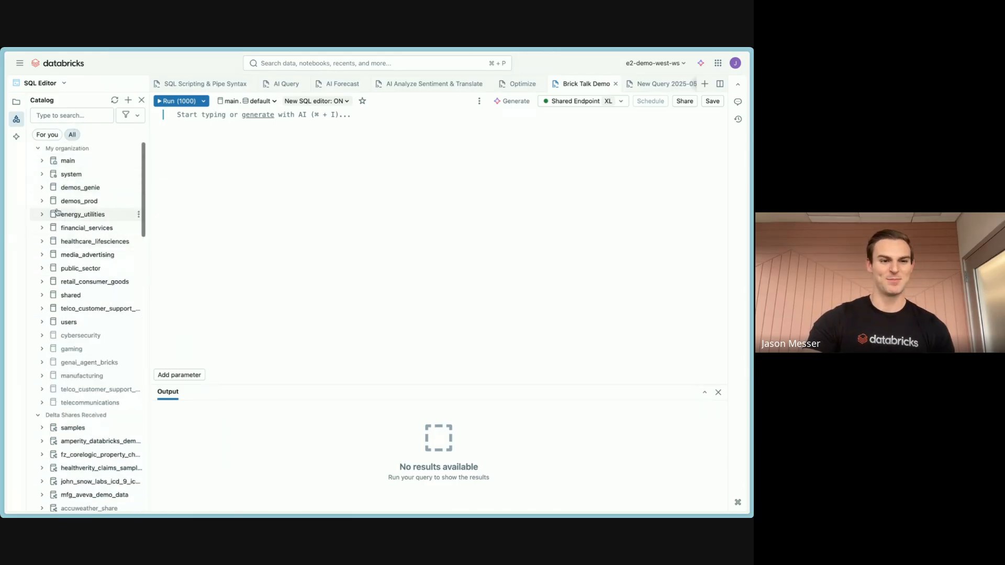
pyautogui.moveTo(57, 212)
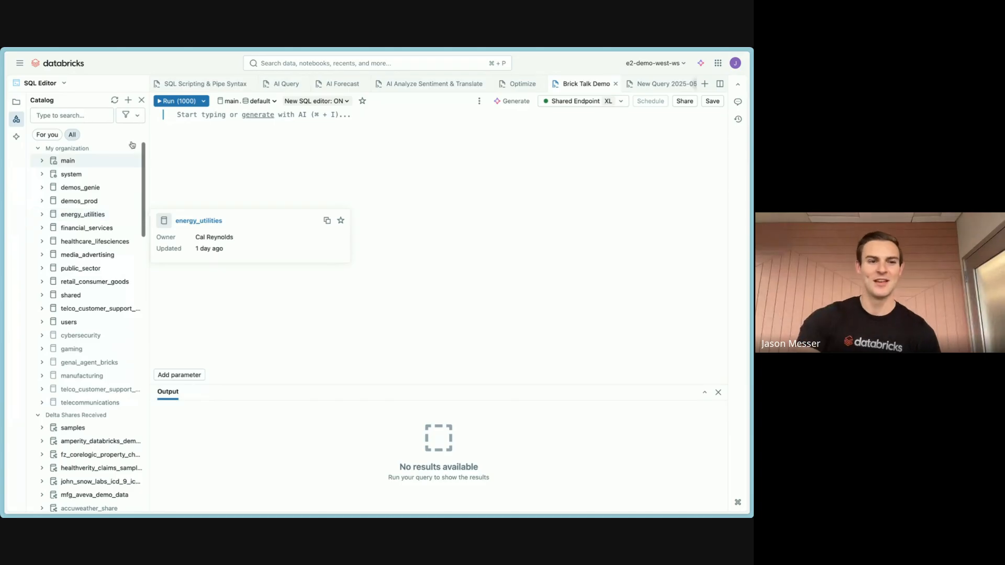
# Expand the tables of the favorite schema, and add the craigslist_vehicle_listings table to the favorites.
pyautogui.click(47, 135)
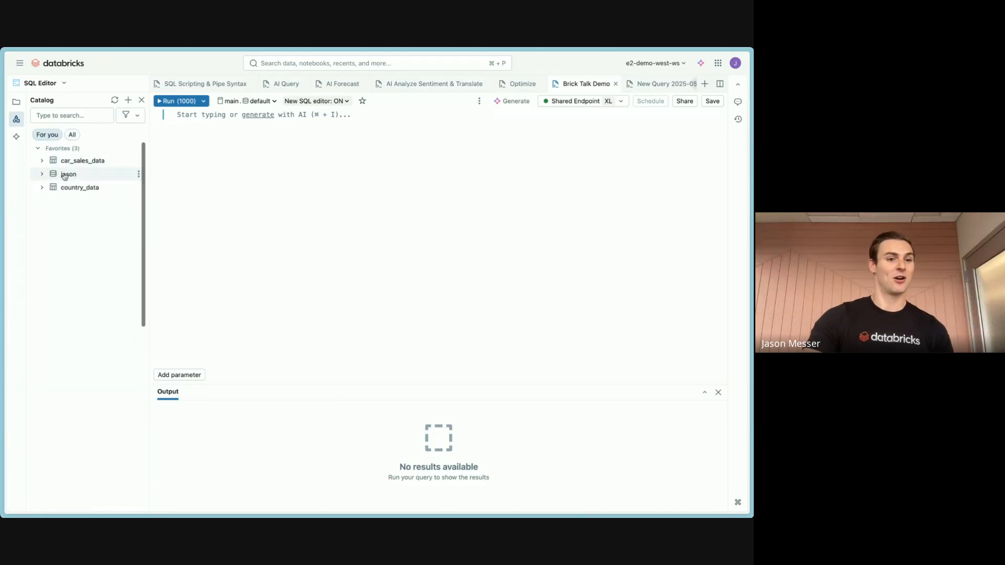
pyautogui.moveTo(65, 176)
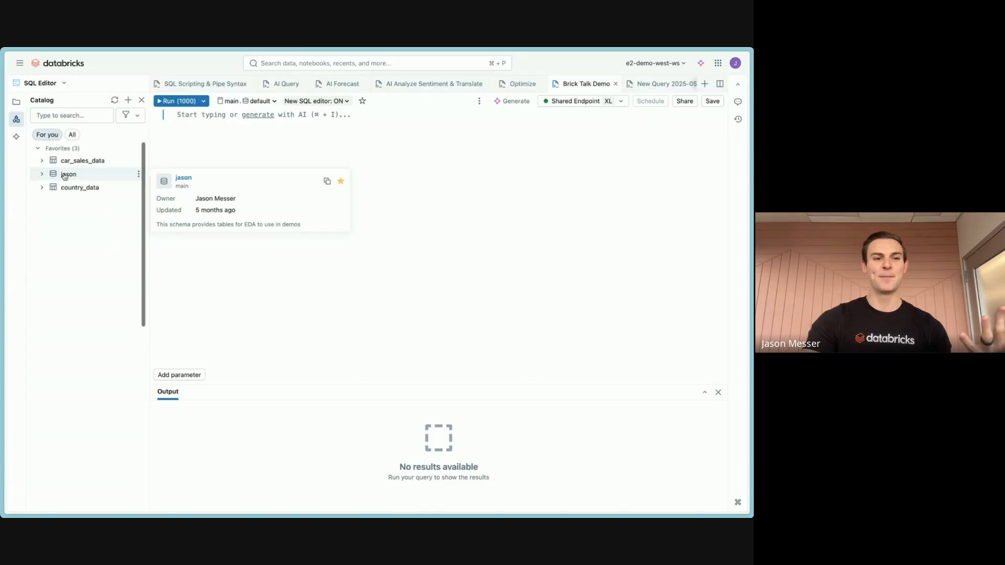
pyautogui.click(51, 177)
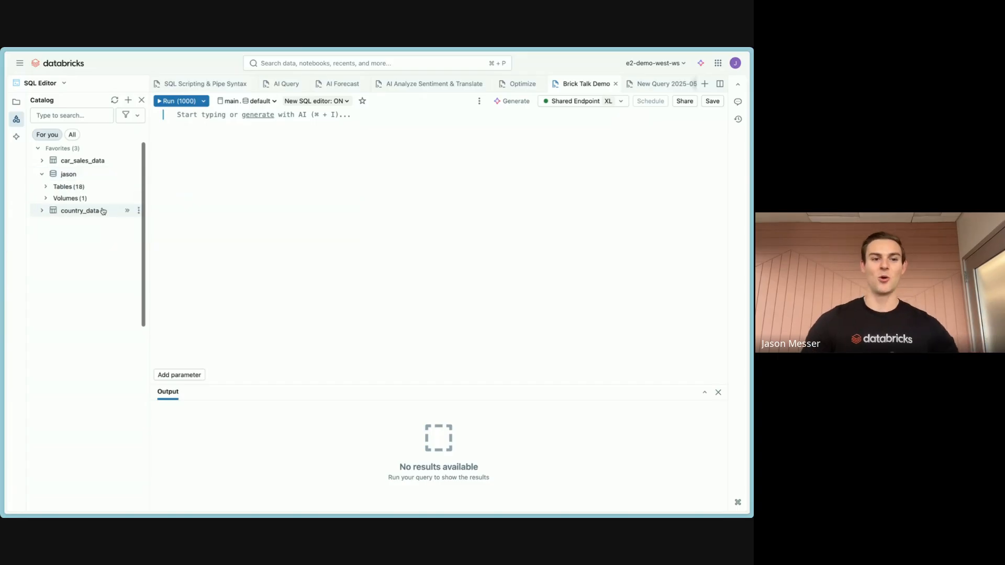
pyautogui.click(44, 188)
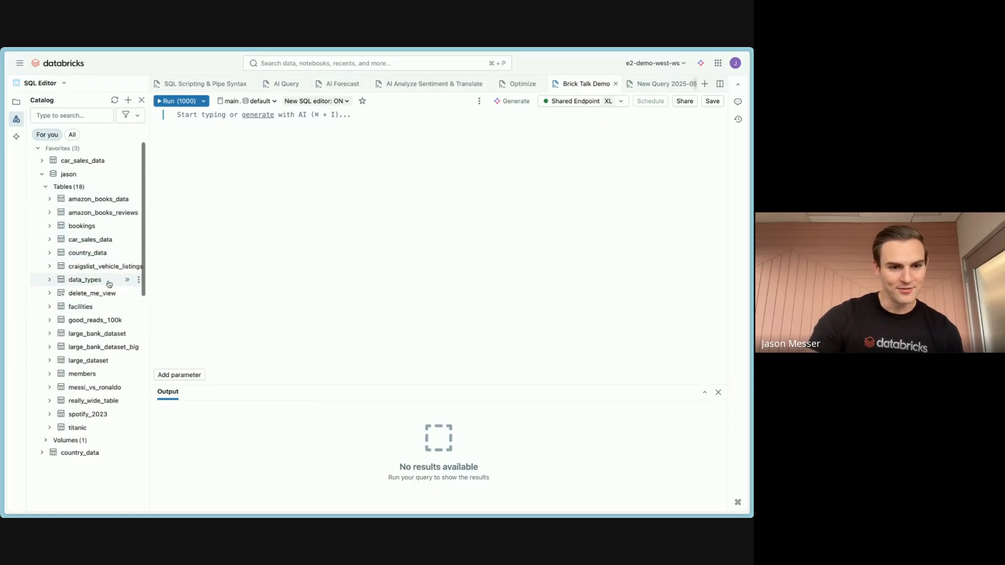
pyautogui.click(139, 267)
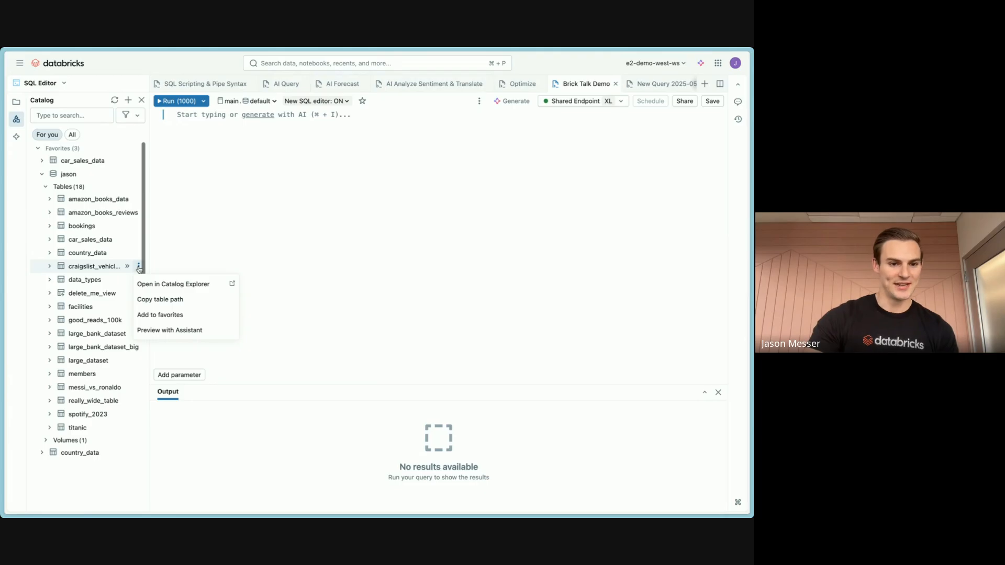
pyautogui.click(166, 316)
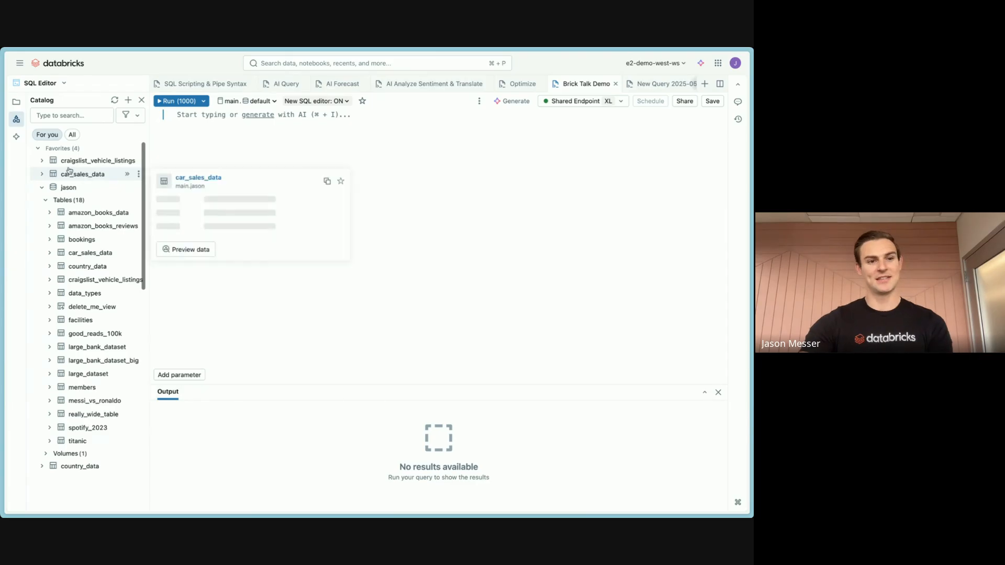
# Preview the data of the craigslist_vehicle_listings table in an enlarged results area, and preview the car_sales_data table.
pyautogui.moveTo(90, 162)
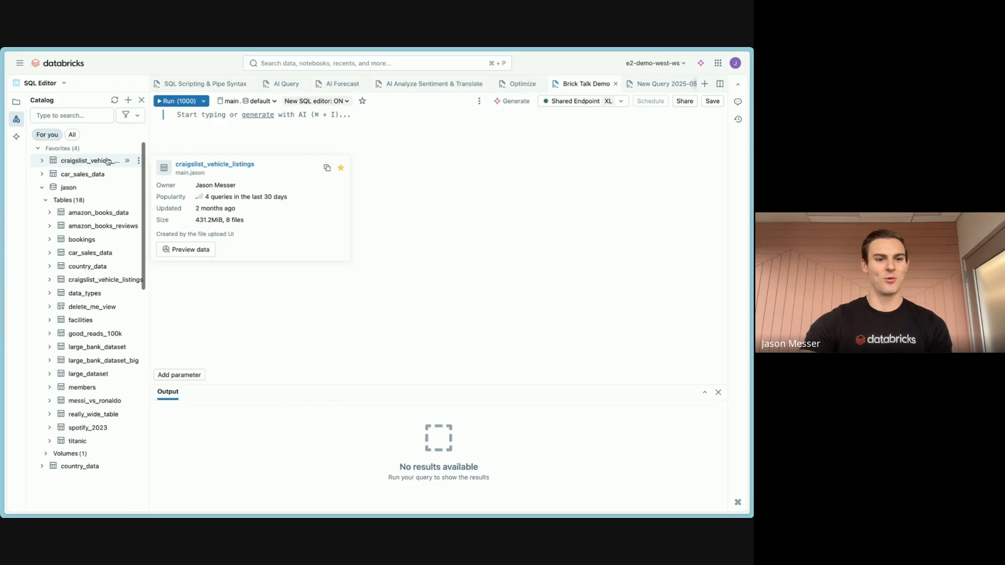
pyautogui.click(195, 249)
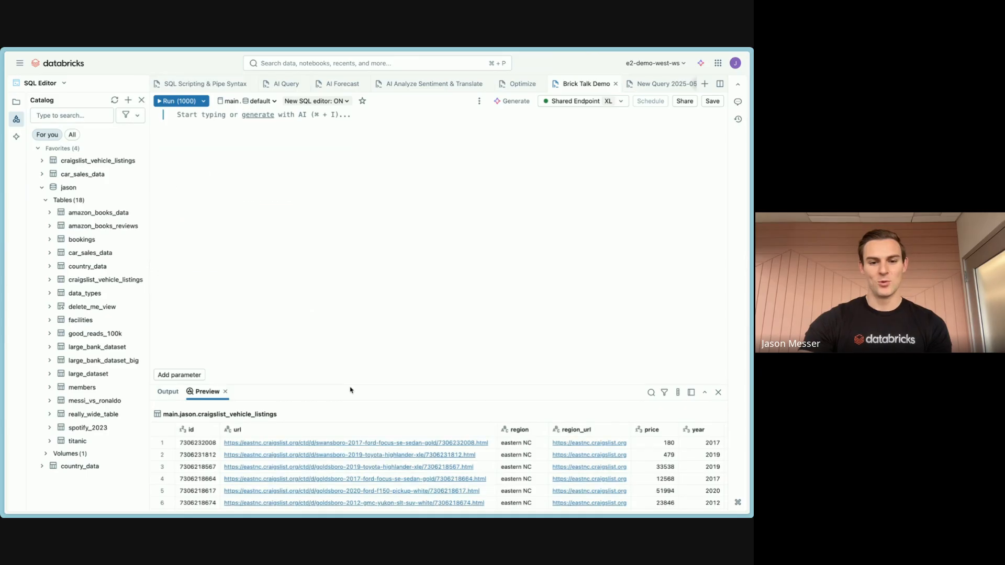
pyautogui.moveTo(351, 386); pyautogui.dragTo(365, 265)
pyautogui.scroll(-15, 363, 353)
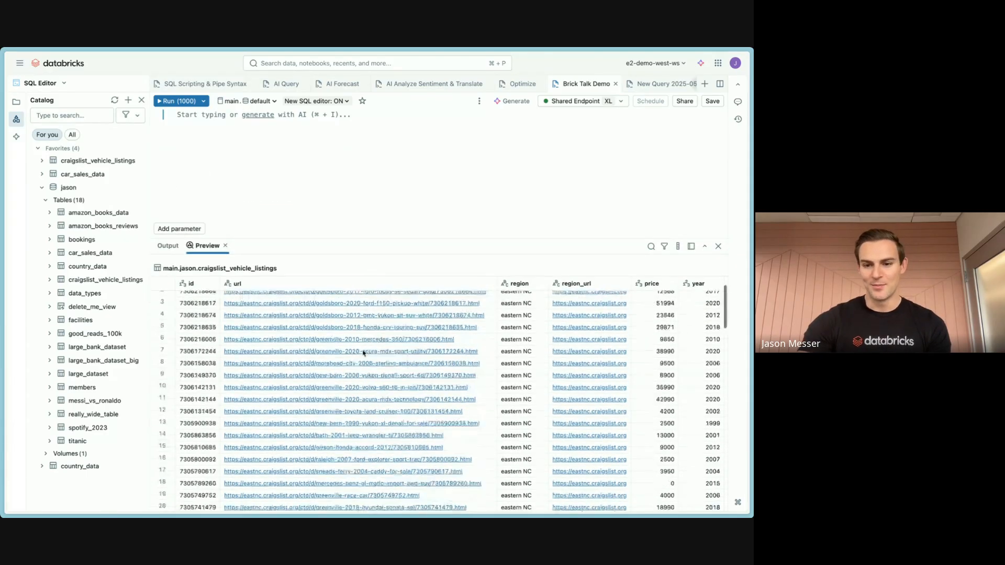
pyautogui.scroll(18, 364, 354)
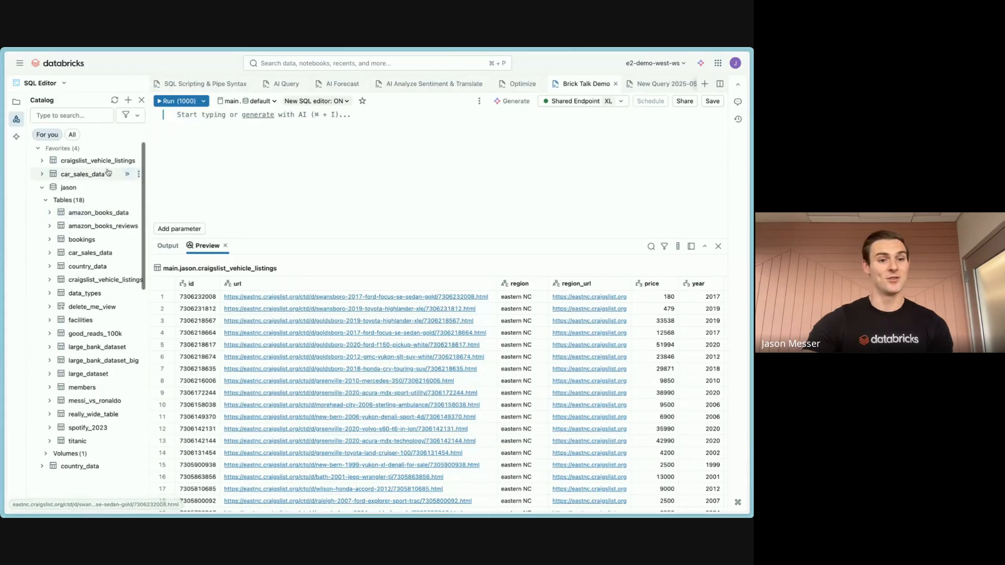
pyautogui.moveTo(103, 176)
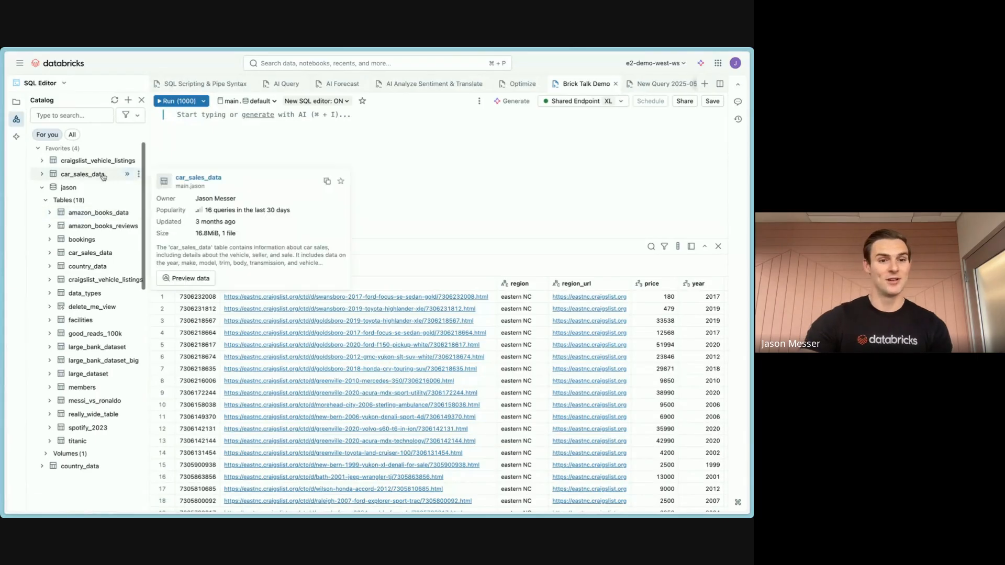
pyautogui.click(199, 281)
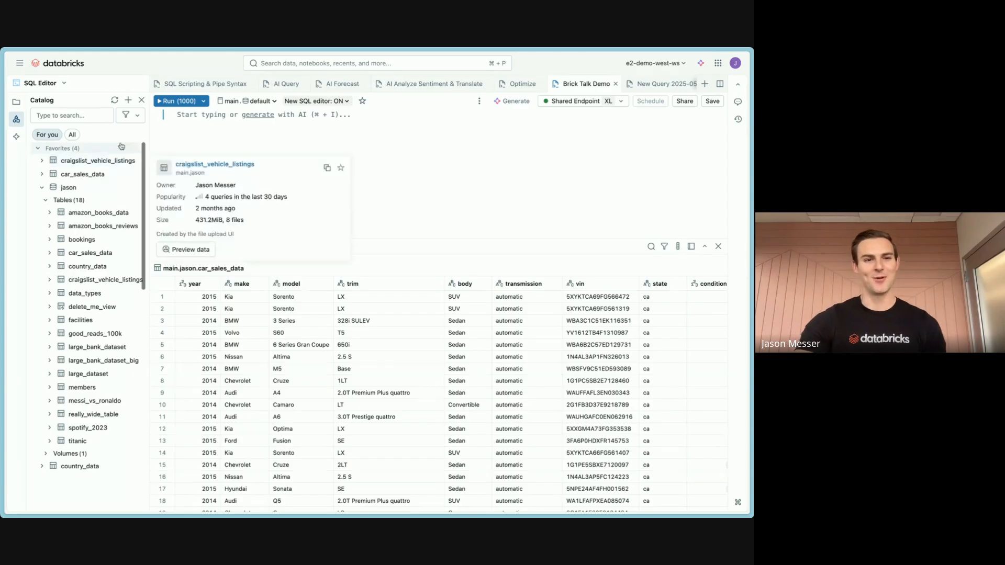
# Check the object-type filter options of the catalog browser, and close the catalog browser.
pyautogui.click(137, 116)
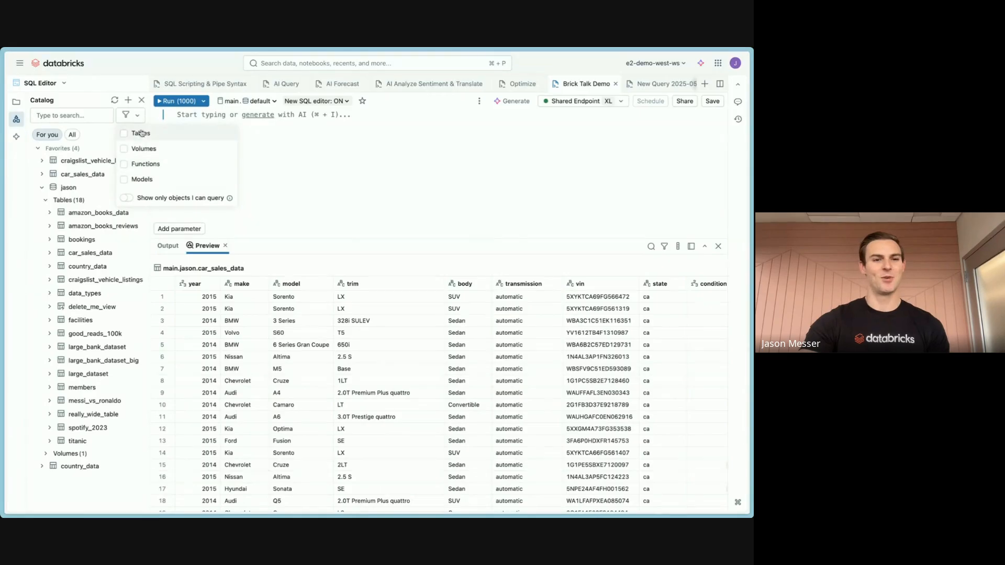
pyautogui.click(62, 115)
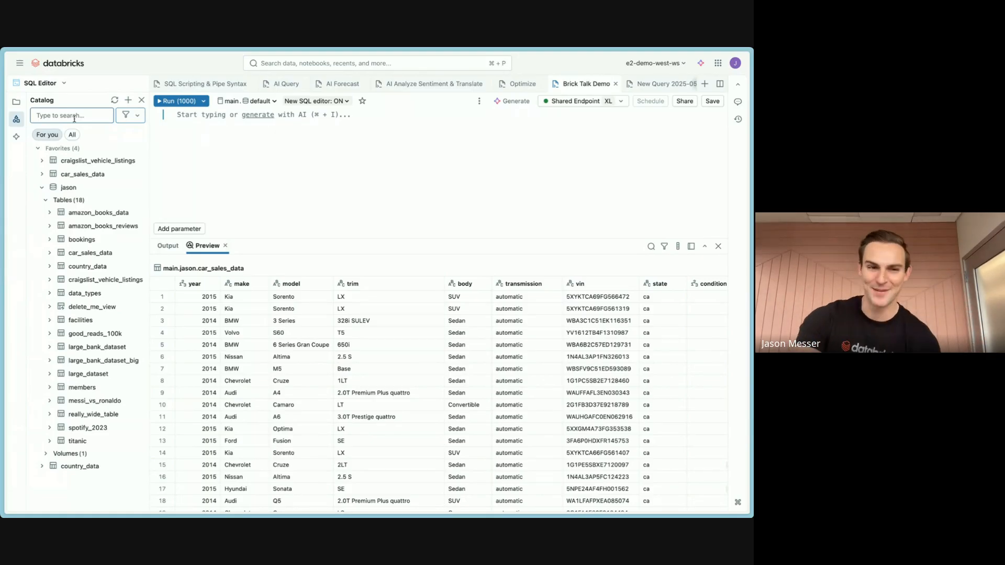
pyautogui.click(141, 99)
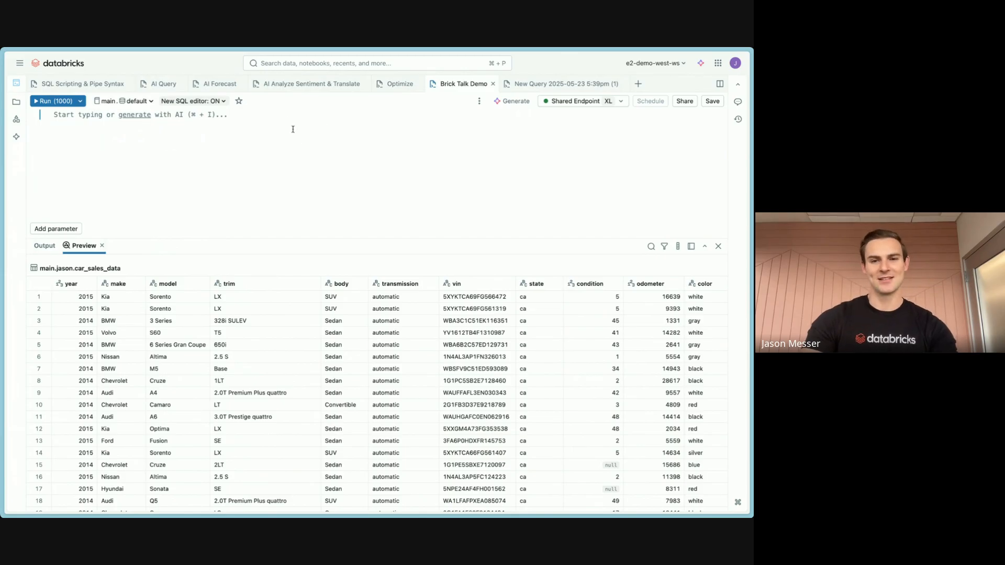
# Open the Brick Talk Demo query in split view, and close the duplicate editor.
pyautogui.doubleClick(464, 84)
pyautogui.rightClick(433, 85)
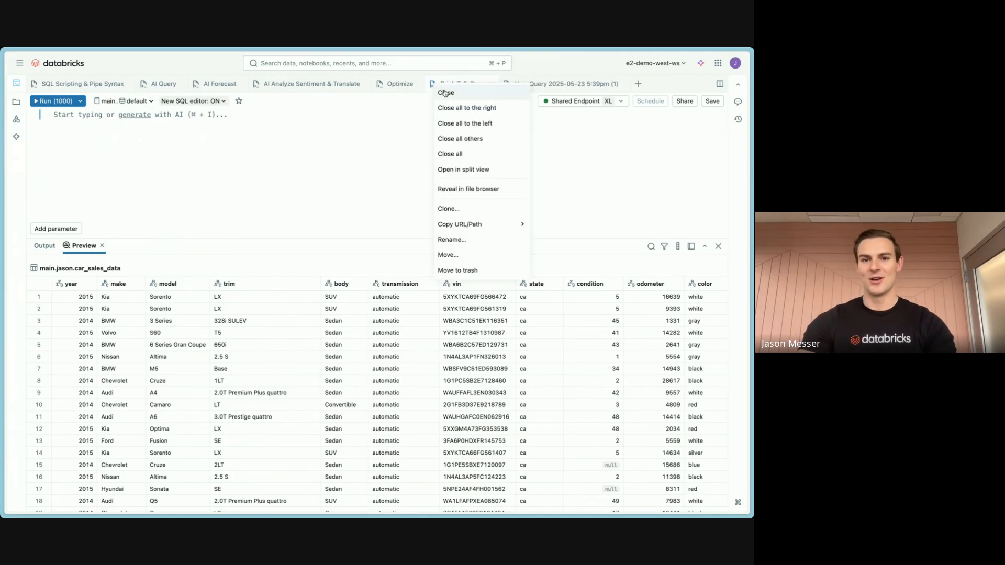
pyautogui.click(456, 170)
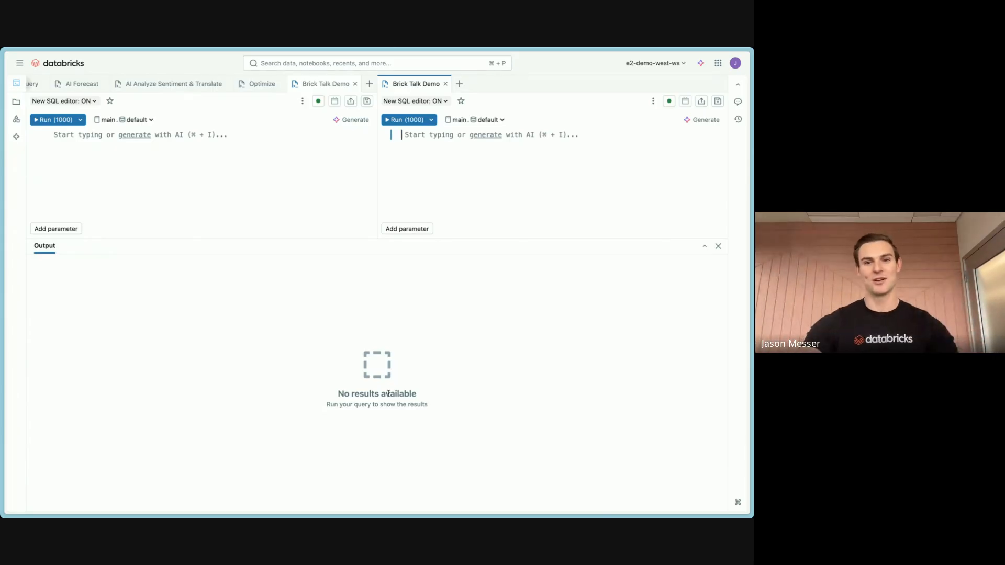
pyautogui.click(445, 84)
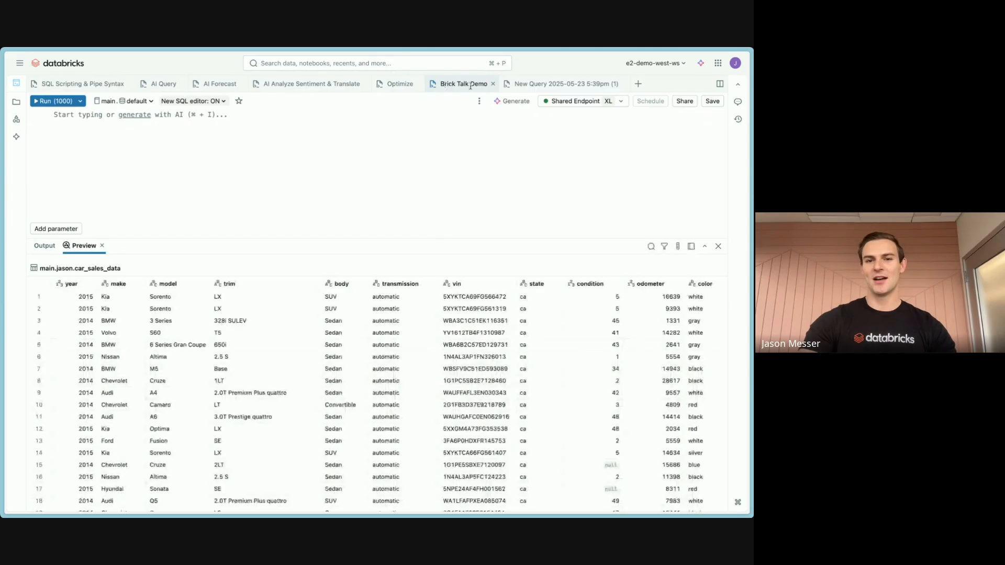
pyautogui.rightClick(430, 84)
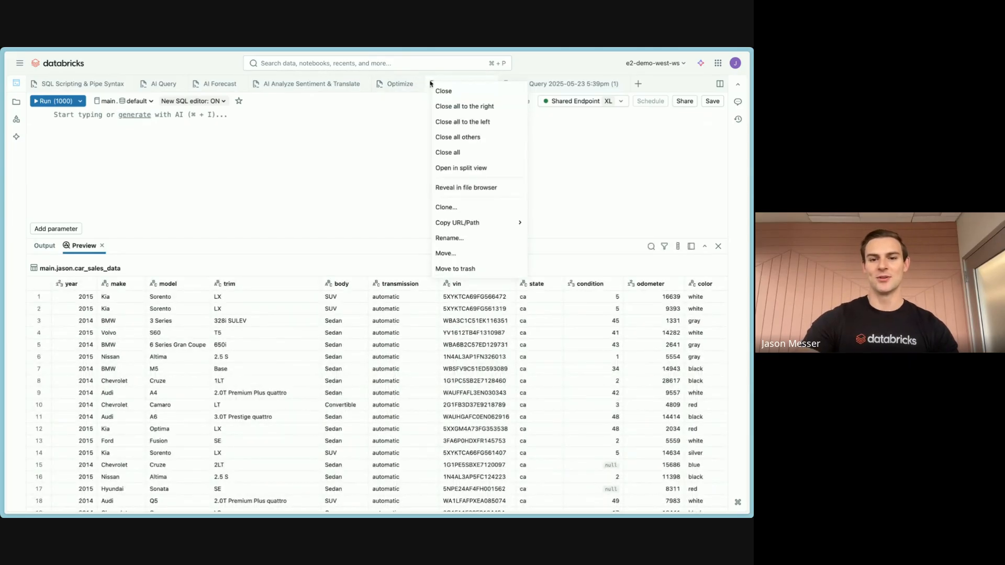
pyautogui.moveTo(466, 223)
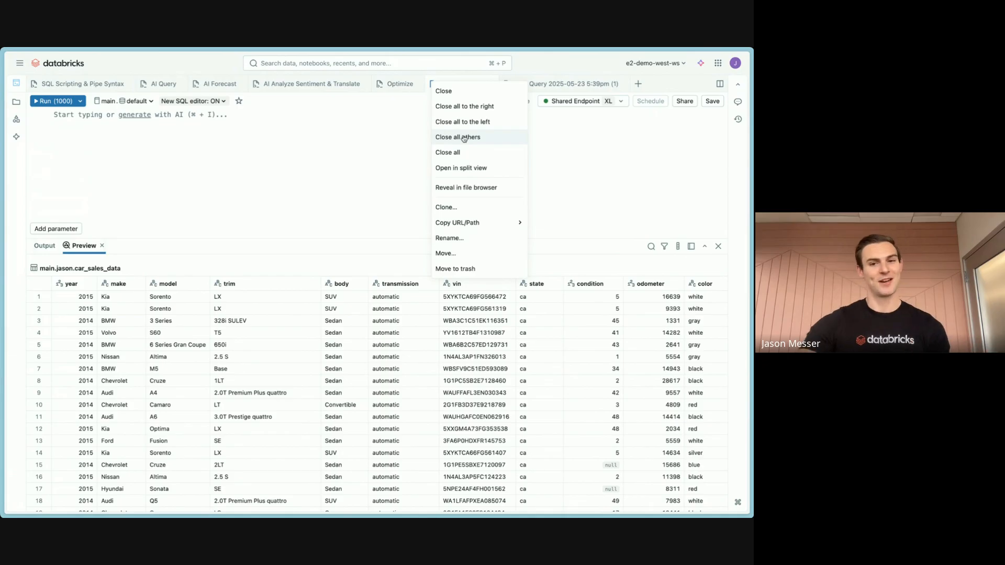
# Write two statements in the Brick Talk Demo query, "select 1;" and "select 2;", separated by a blank line.
pyautogui.click(253, 117)
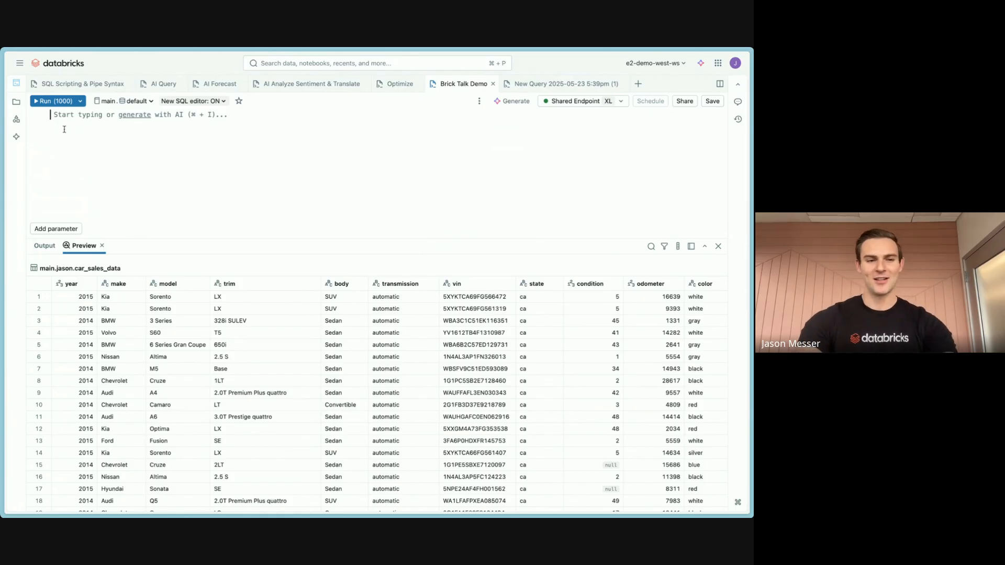
pyautogui.write('select 1;')
pyautogui.press('Return')
pyautogui.press('Return')
pyautogui.write('sele')
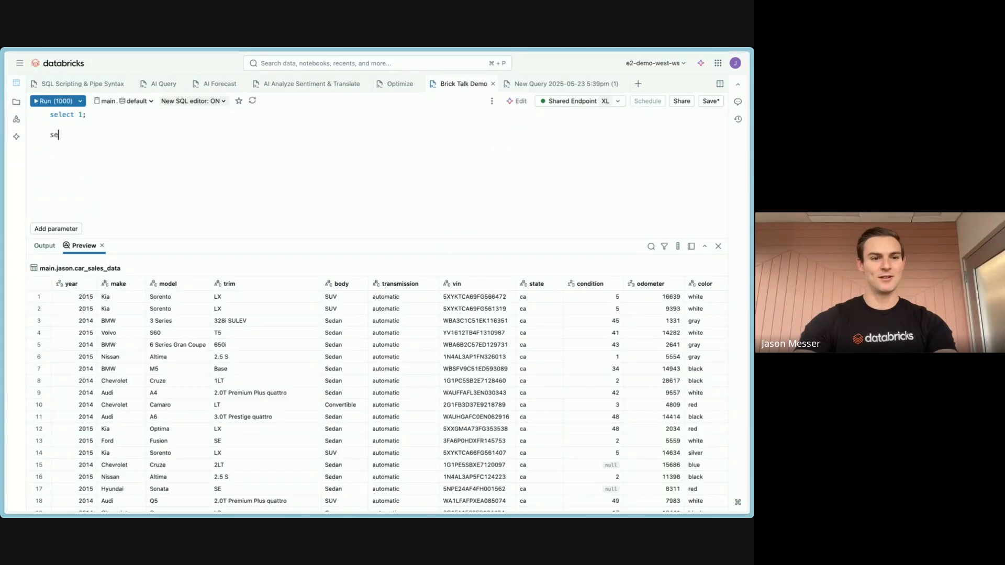
pyautogui.write('ct 2;')
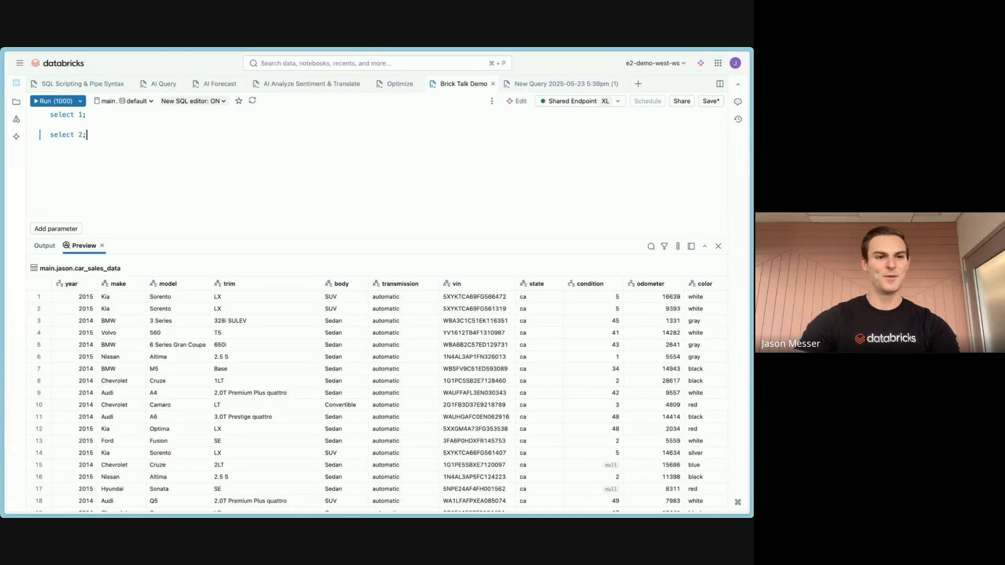
# Place the cursor in the first statement and set the query's run option to run all statements.
pyautogui.click(92, 115)
pyautogui.click(80, 101)
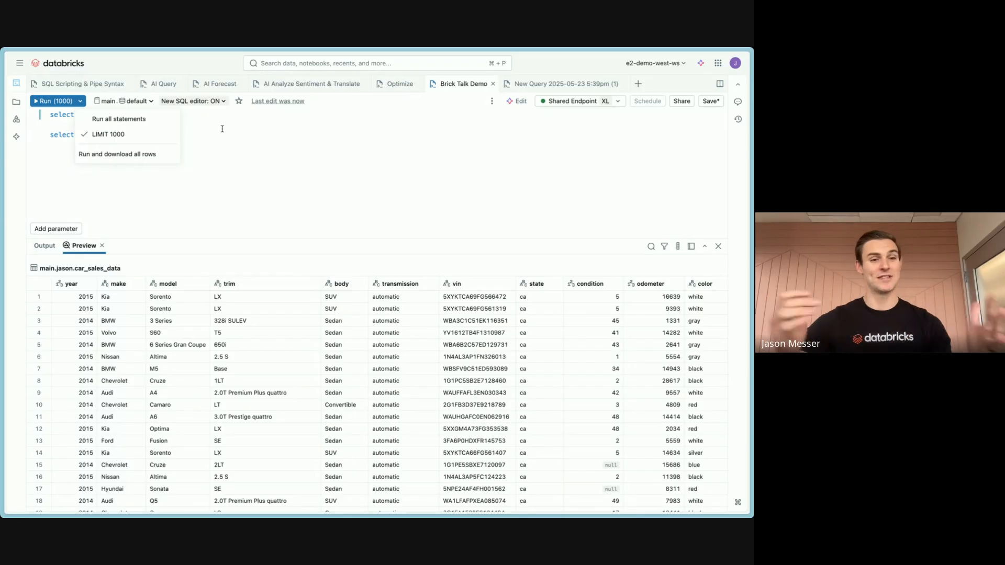
pyautogui.click(125, 123)
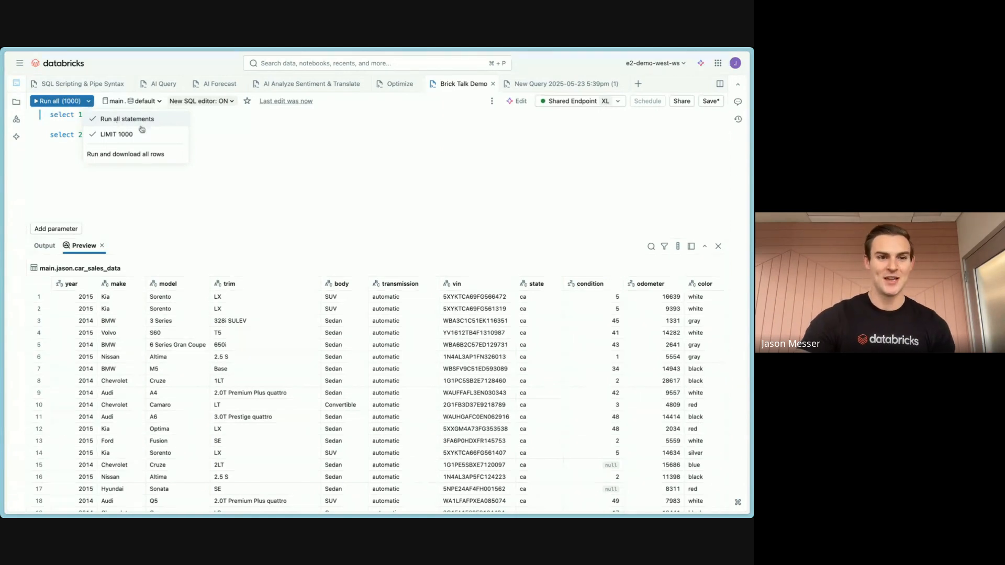
# Turn off running all statements, and run the second statement and the first statement one at a time.
pyautogui.click(111, 119)
pyautogui.click(230, 138)
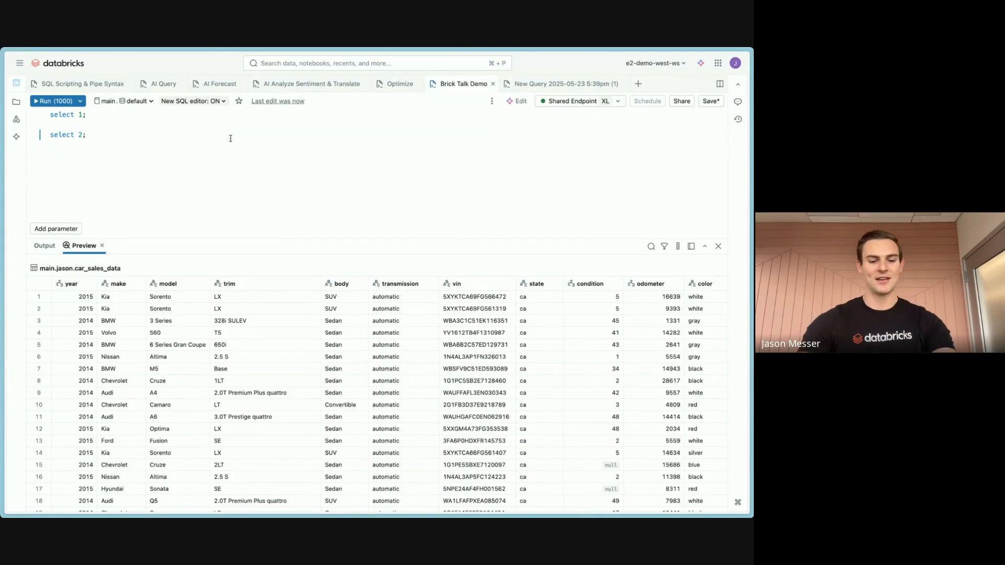
pyautogui.press('super+Return')
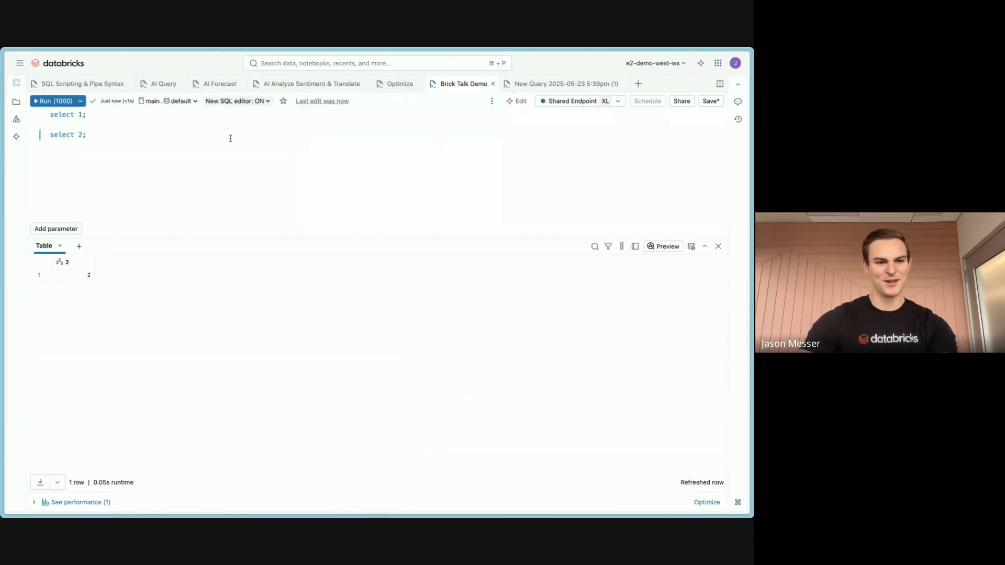
pyautogui.click(113, 116)
pyautogui.press('super+Return')
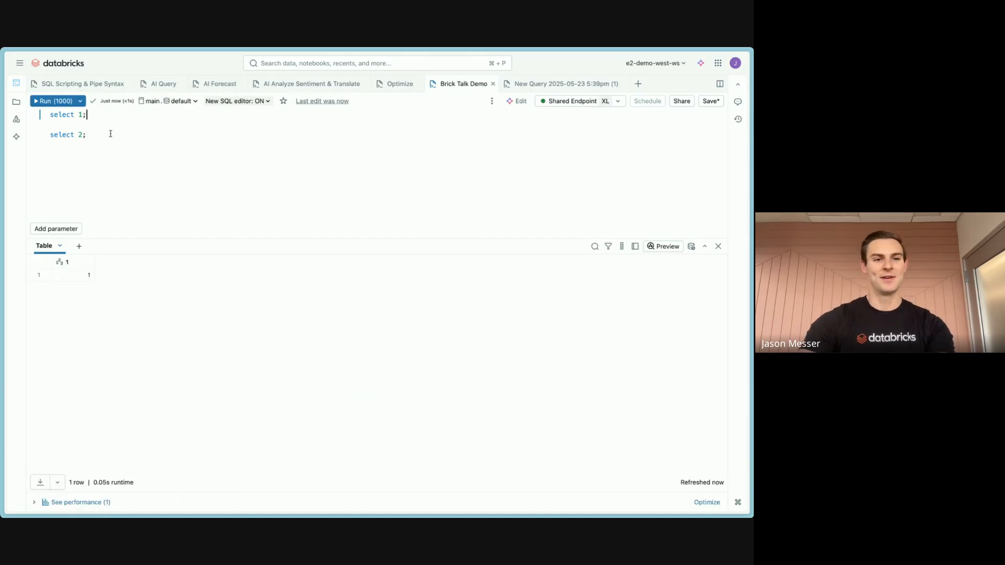
# Turn on the run-all-statements option, run both statements together, and page back and forth between their two results.
pyautogui.click(80, 101)
pyautogui.click(98, 119)
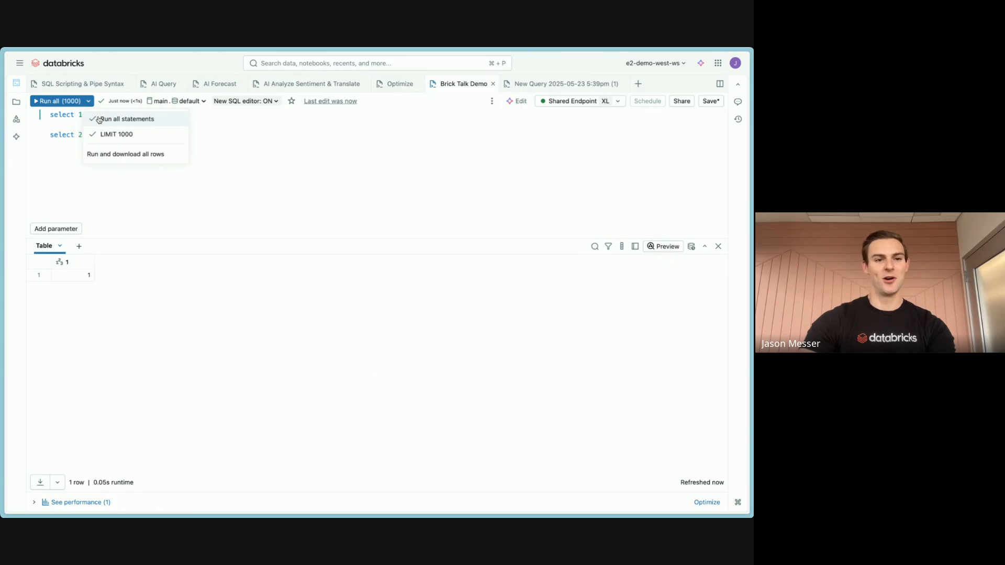
pyautogui.click(261, 141)
pyautogui.press('super+Return')
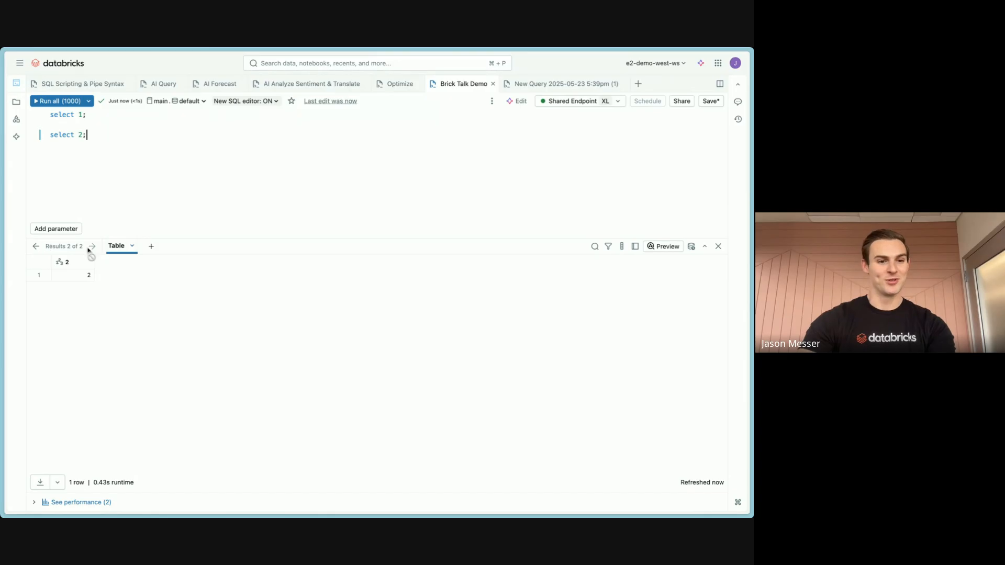
pyautogui.click(34, 246)
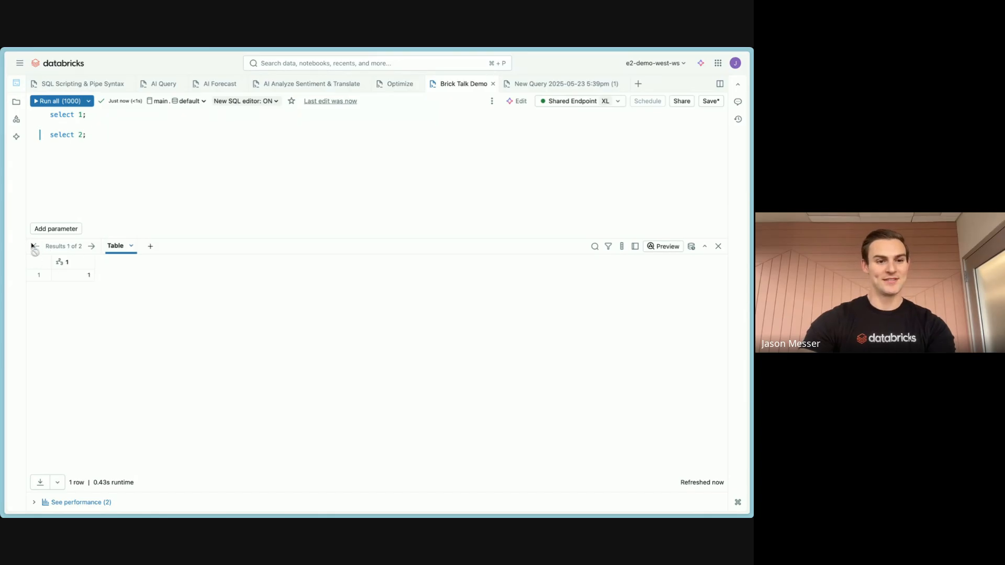
pyautogui.click(92, 247)
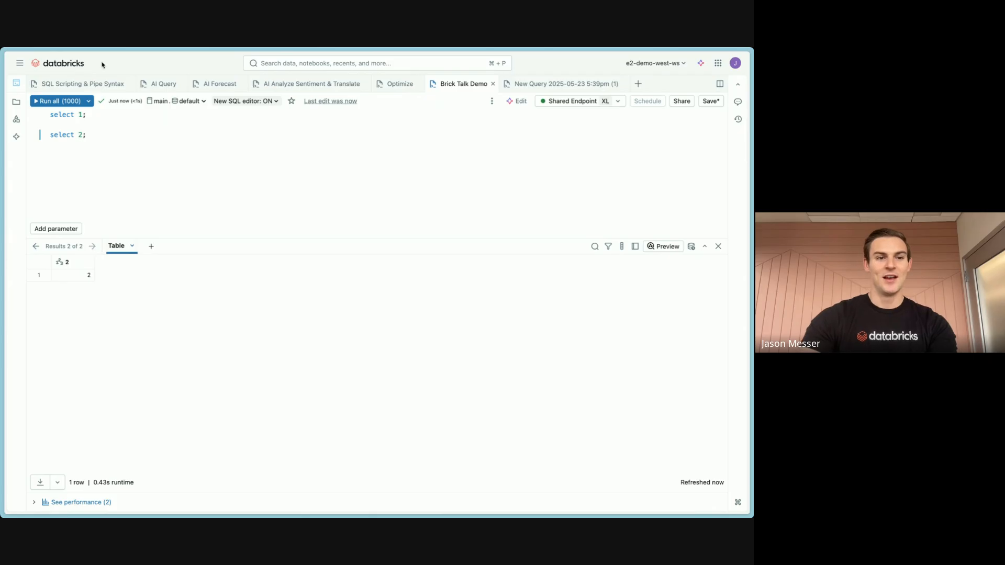
# Change the query's default schema to the presenter's personal schema in the main catalog, and rerun all statements in a new session.
pyautogui.click(88, 101)
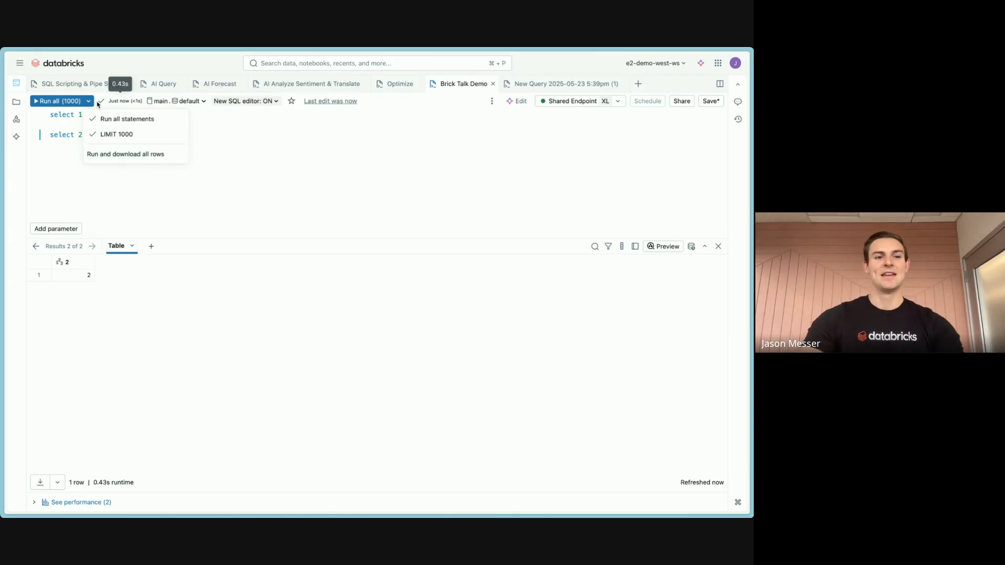
pyautogui.click(213, 120)
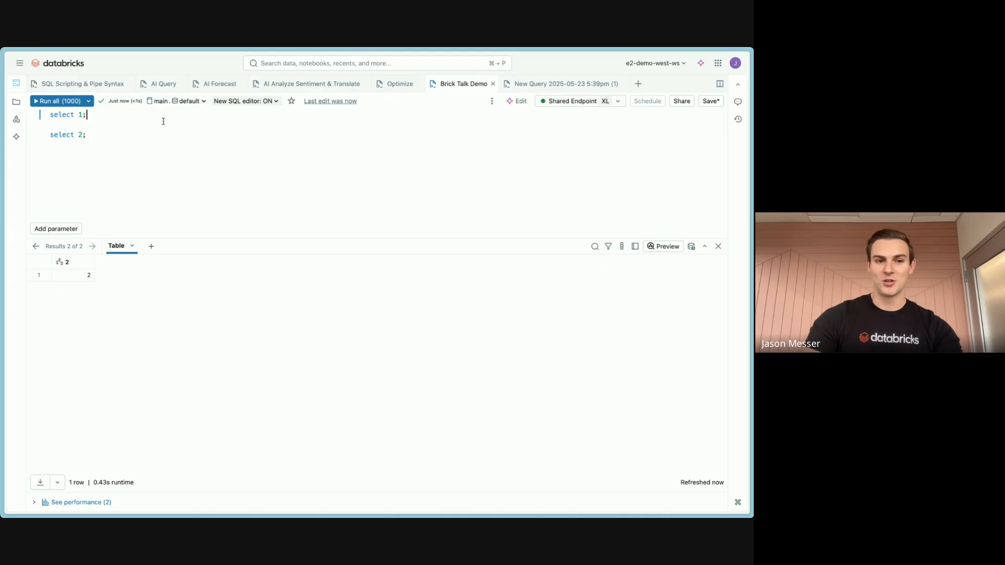
pyautogui.click(189, 101)
pyautogui.write('jason')
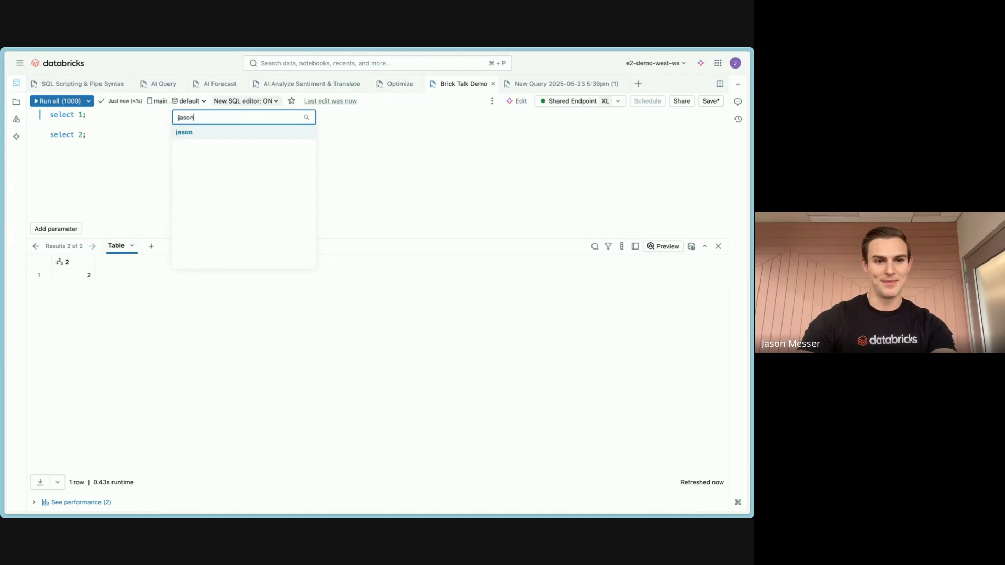
pyautogui.press('Return')
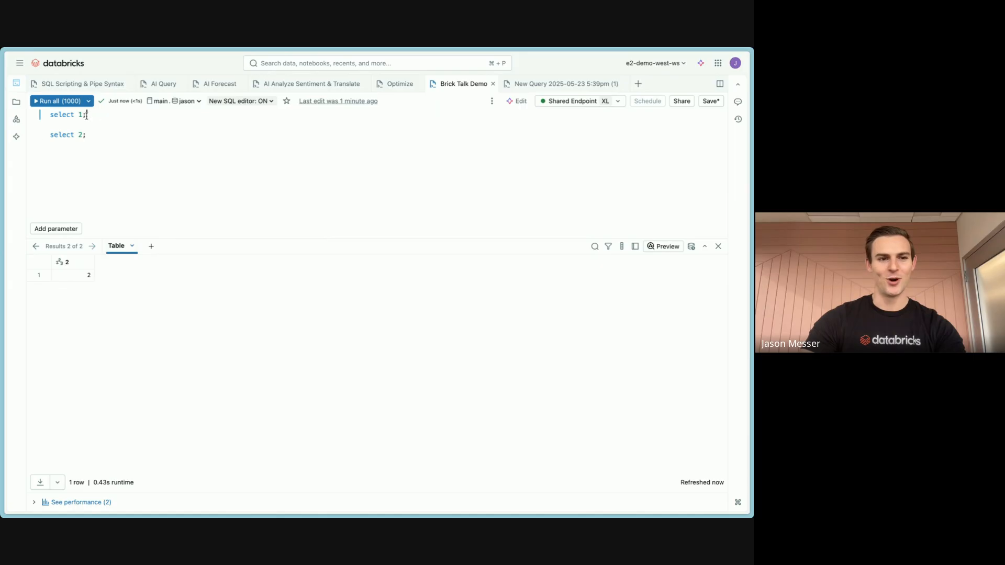
pyautogui.click(60, 101)
pyautogui.click(447, 301)
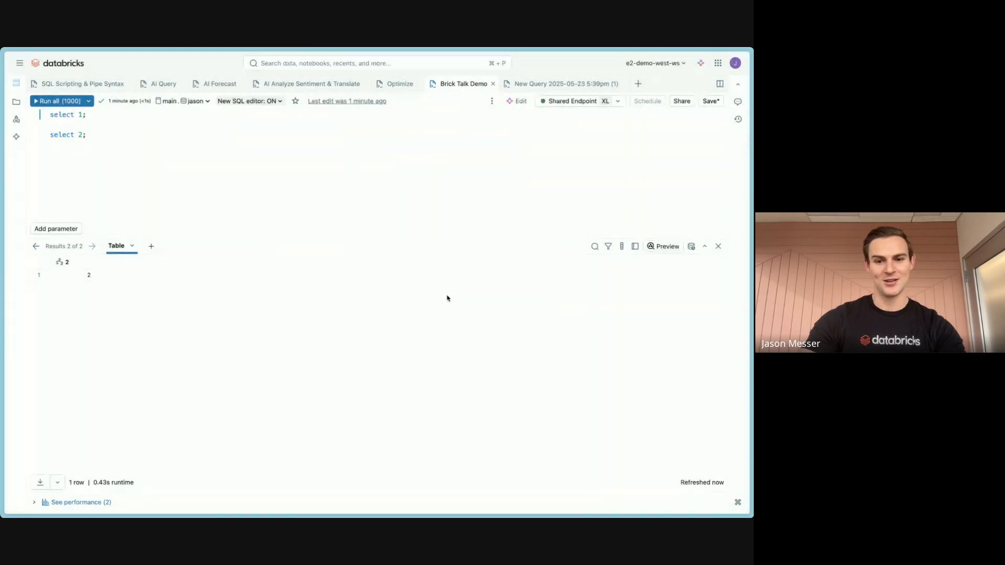
# Replace both statements in the query with the beginning of a new one, "select * from".
pyautogui.click(108, 135)
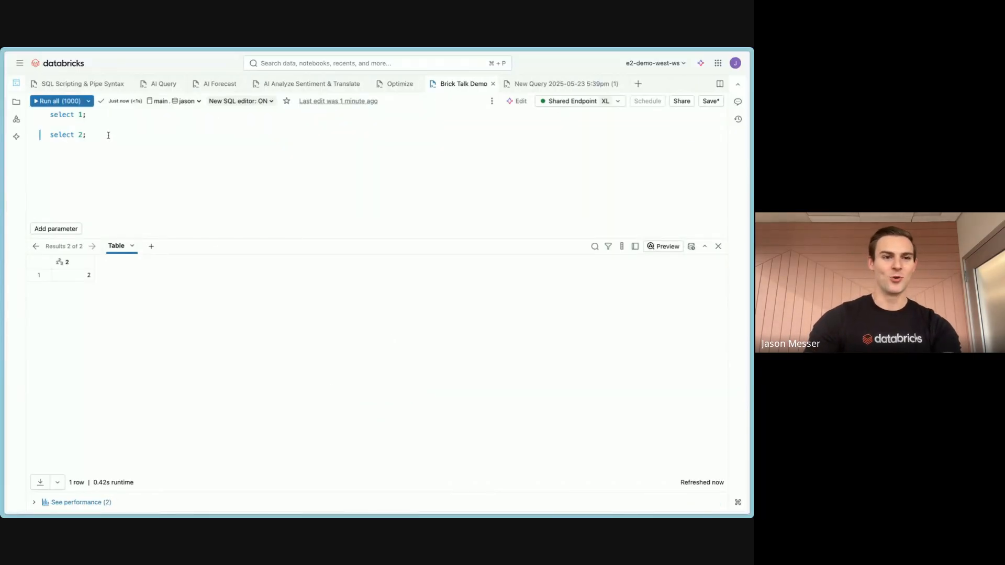
pyautogui.press('super+a')
pyautogui.press('BackSpace')
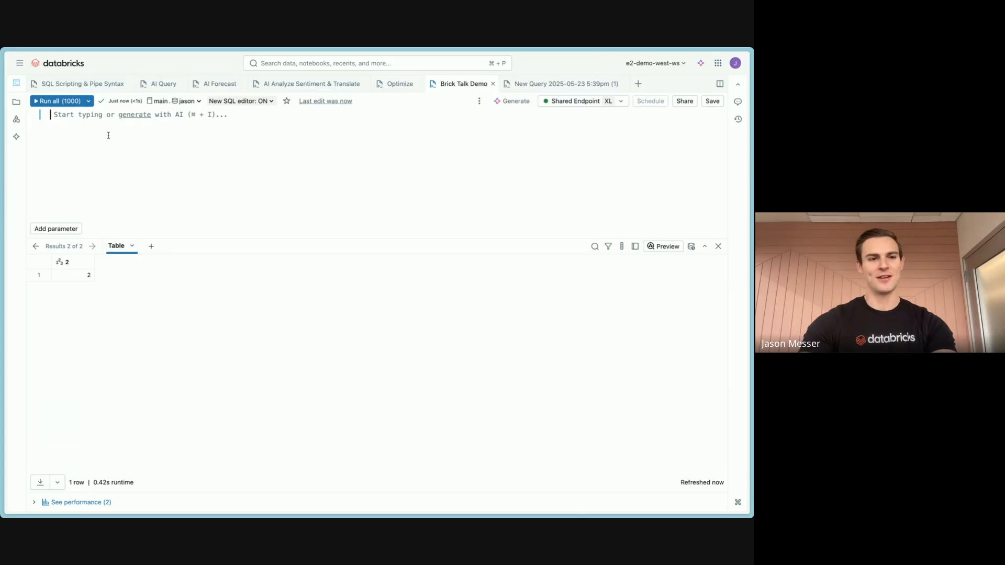
pyautogui.write('selec')
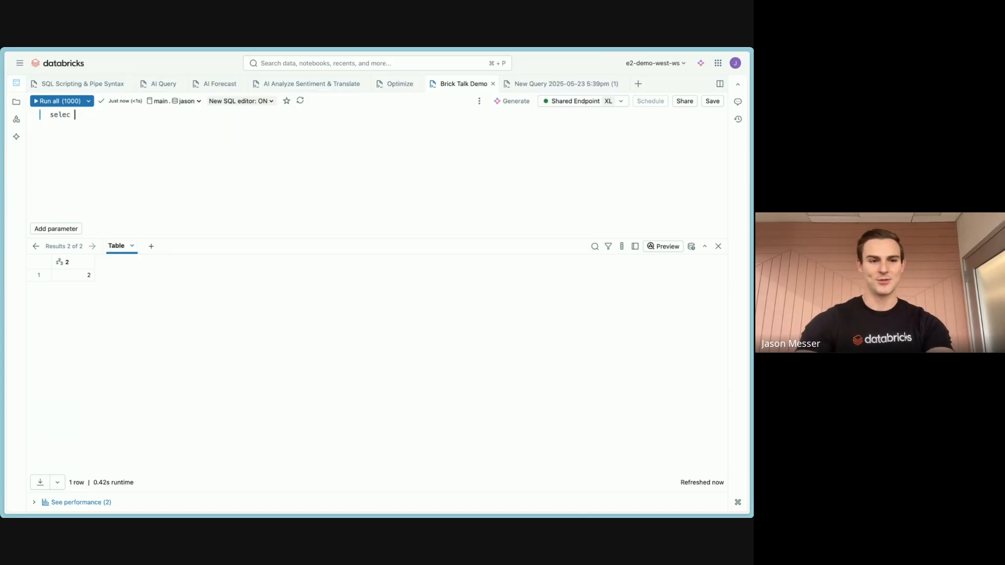
pyautogui.write('t * from')
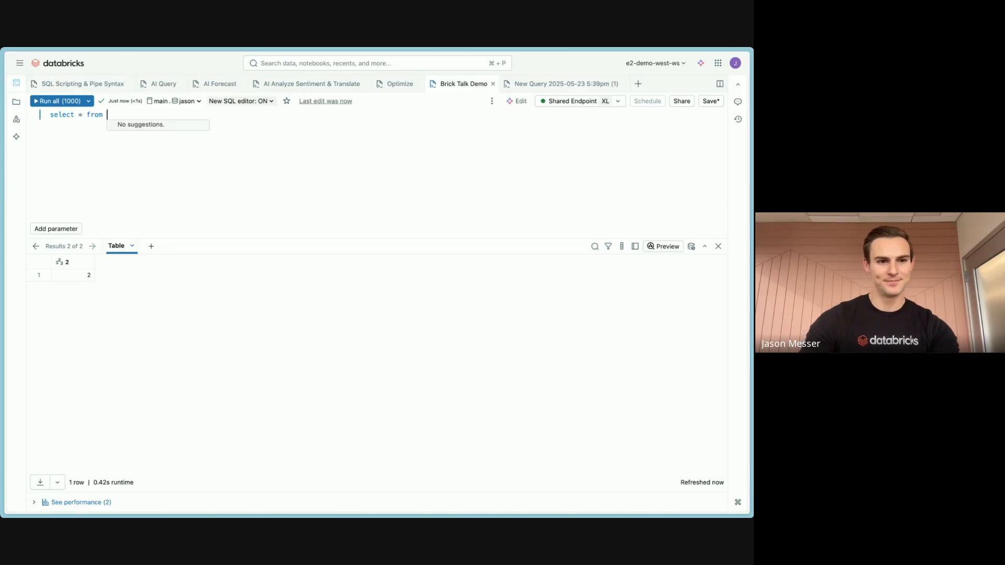
# Request table suggestions, complete the statement with the table name car_sales_data, and run the query.
pyautogui.click(157, 122)
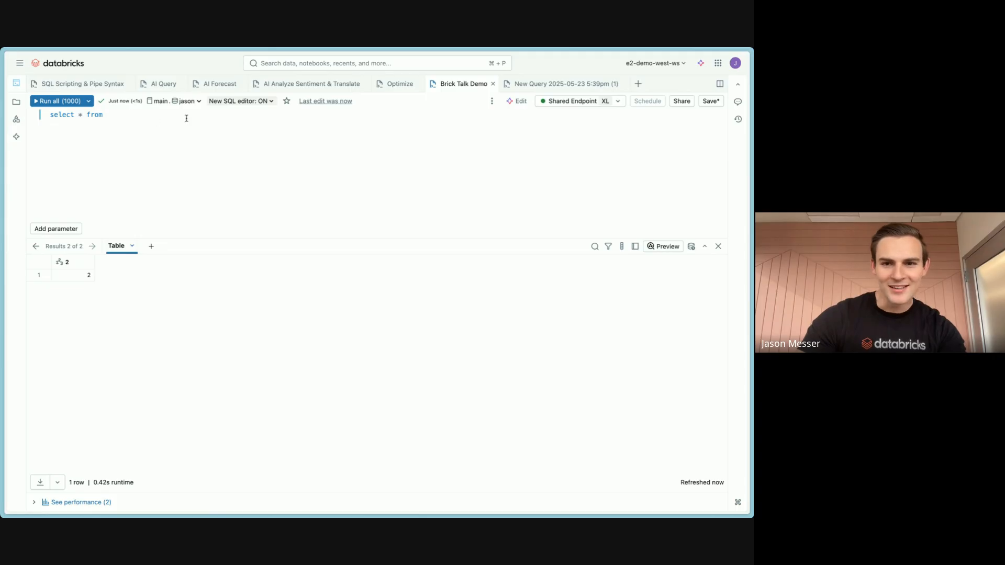
pyautogui.click(189, 115)
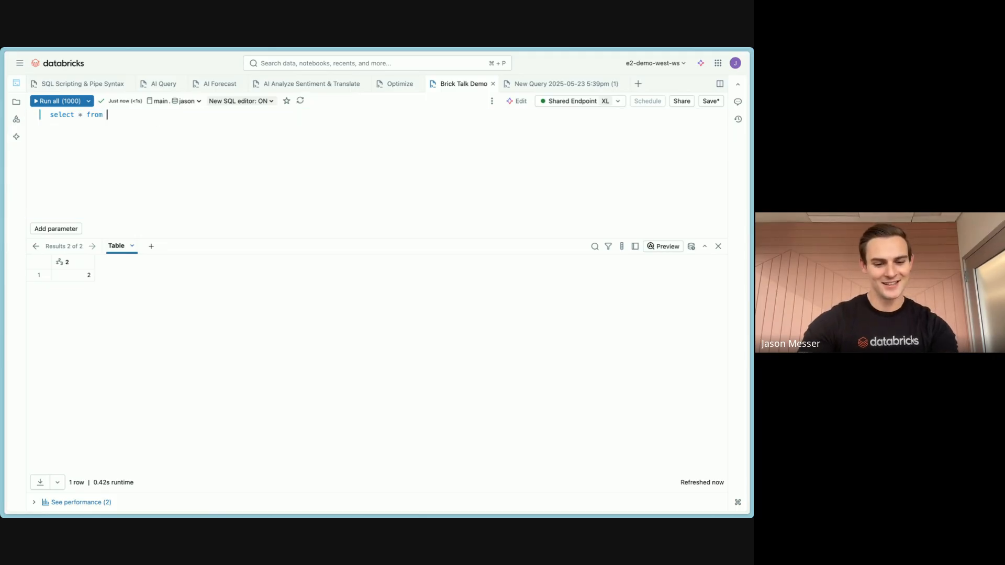
pyautogui.hotkey('ctrl', 'space')
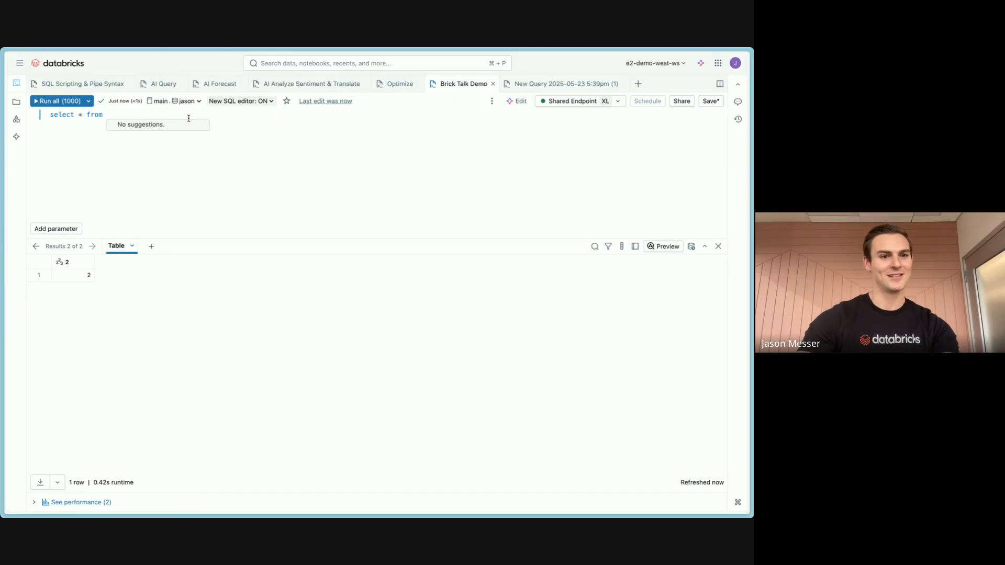
pyautogui.write('car_sales')
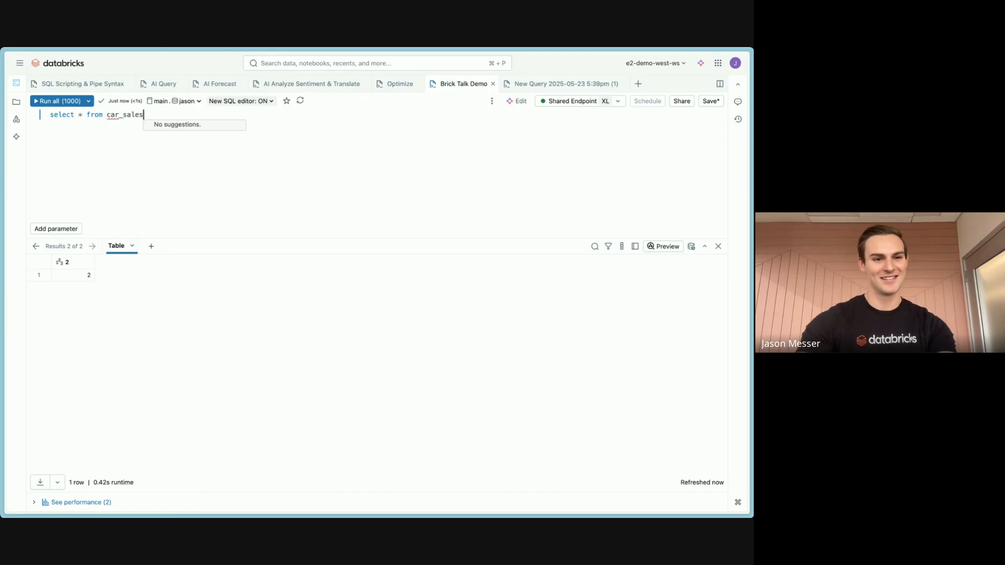
pyautogui.write('_data')
pyautogui.press('super+Return')
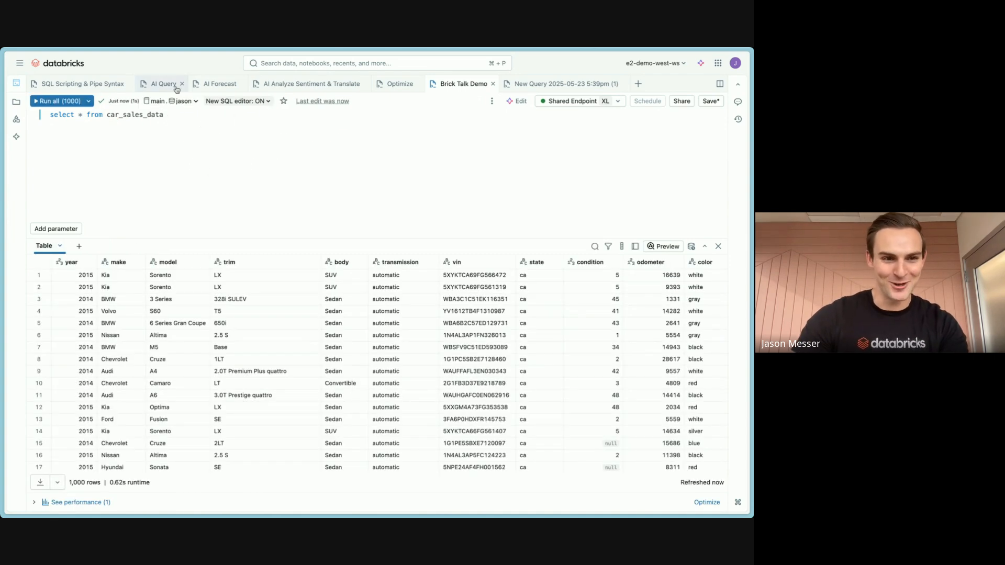
# Delete the table name from the query while retrying the suggestions, and reload the page.
pyautogui.press('BackSpace')
pyautogui.press('BackSpace')
pyautogui.press('BackSpace')
pyautogui.press('BackSpace')
pyautogui.press('BackSpace')
pyautogui.press('BackSpace')
pyautogui.press('BackSpace')
pyautogui.press('BackSpace')
pyautogui.press('BackSpace')
pyautogui.press('BackSpace')
pyautogui.press('BackSpace')
pyautogui.press('BackSpace')
pyautogui.press('BackSpace')
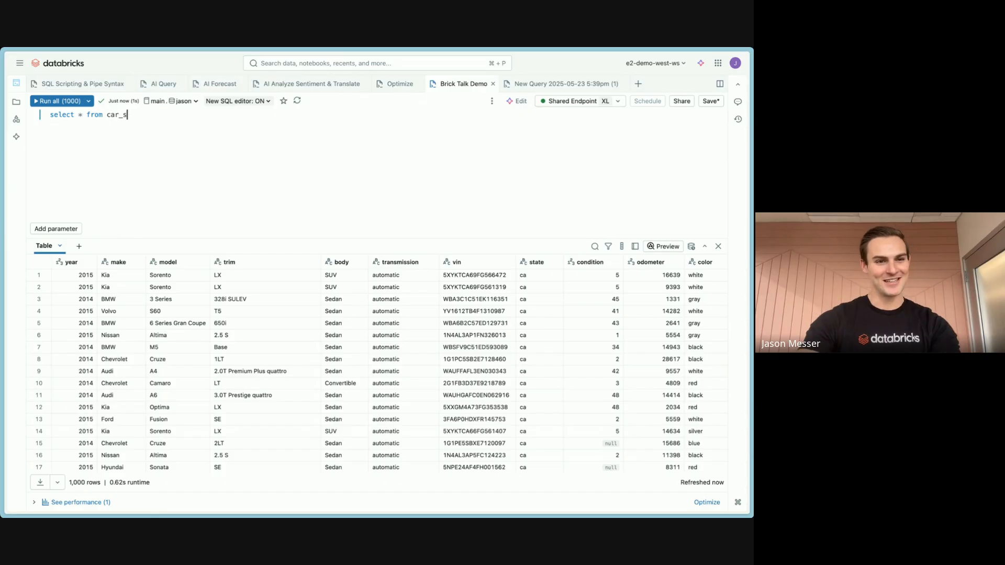
pyautogui.hotkey('ctrl', 'space')
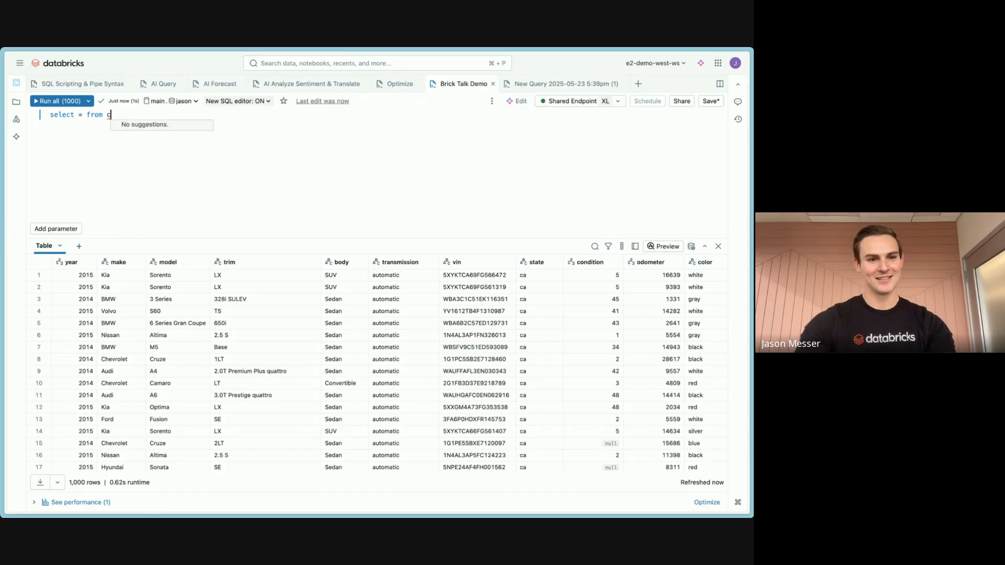
pyautogui.press('BackSpace')
pyautogui.press('super+r')
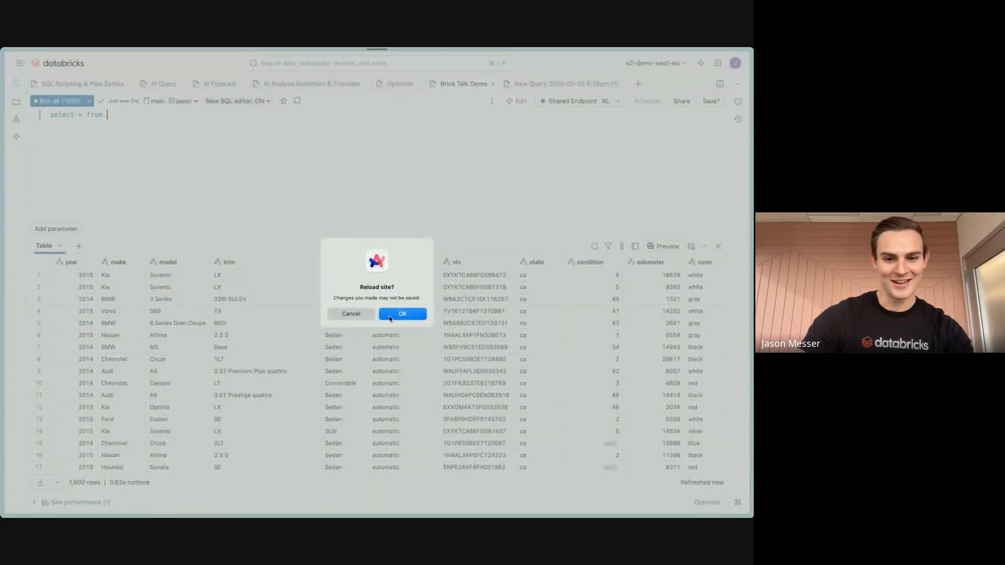
pyautogui.click(402, 313)
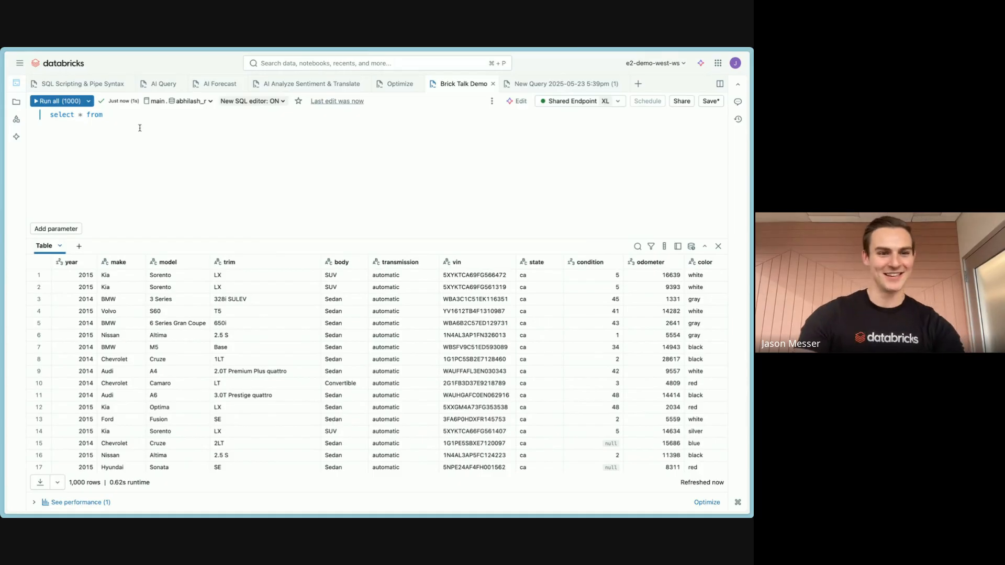
# Browse the suggestions for names starting with "c", and complete the statement with the suggested car_sales_data table.
pyautogui.write('c')
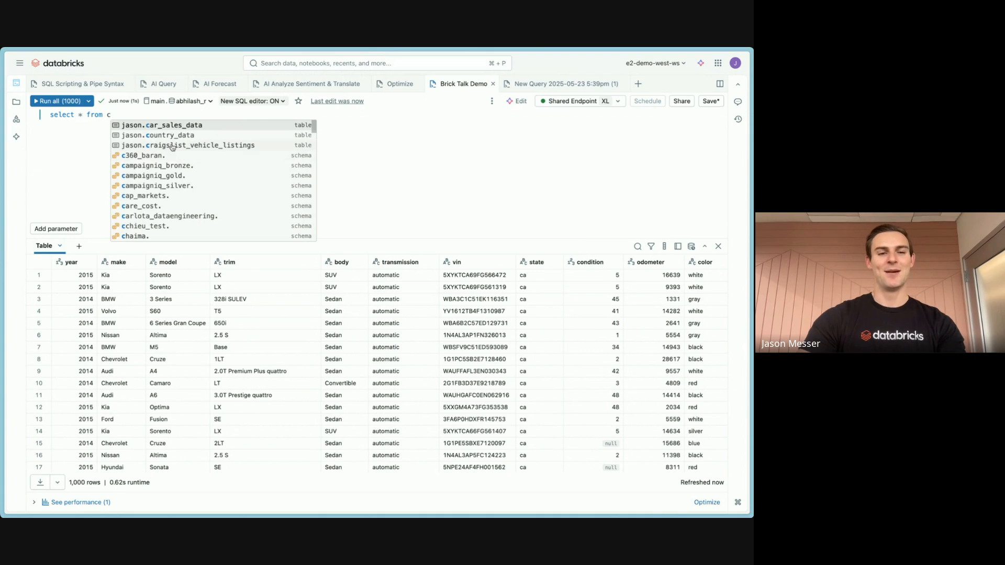
pyautogui.scroll(-10, 182, 171)
pyautogui.scroll(10, 182, 171)
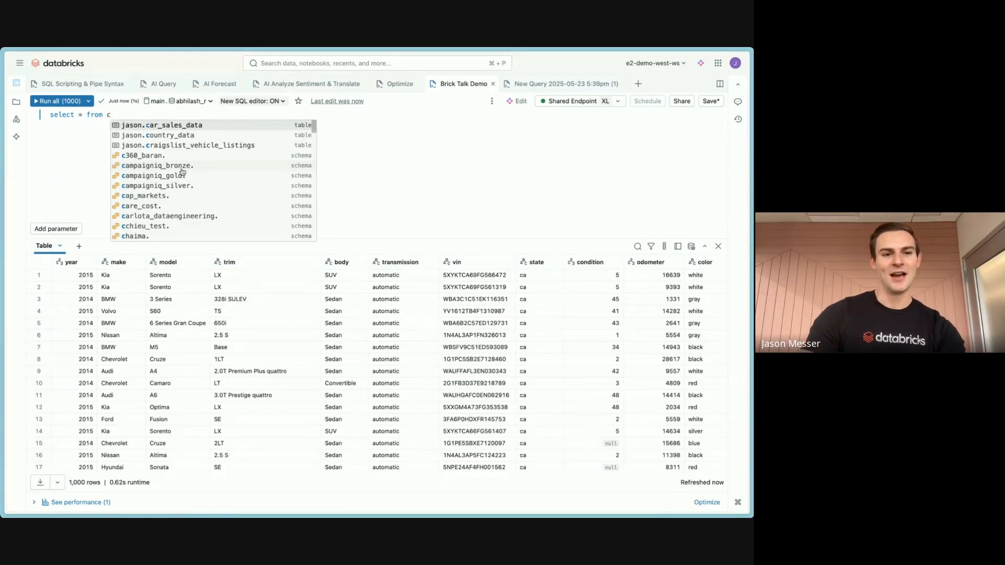
pyautogui.press('Return')
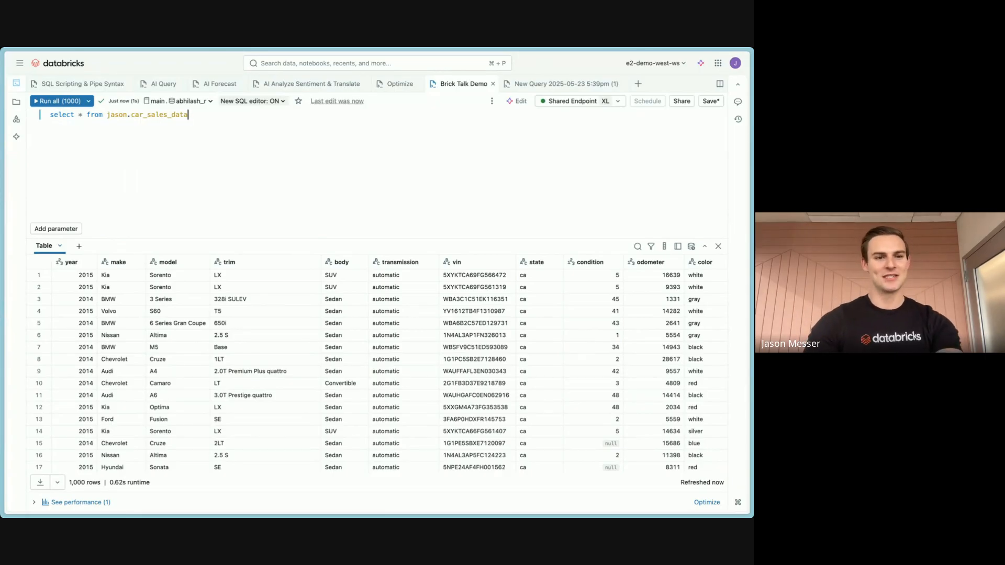
# Replace the query with the "ssf" snippet, and fill its table placeholder with the suggested car_sales_data table.
pyautogui.press('super+a')
pyautogui.press('BackSpace')
pyautogui.write('ssf')
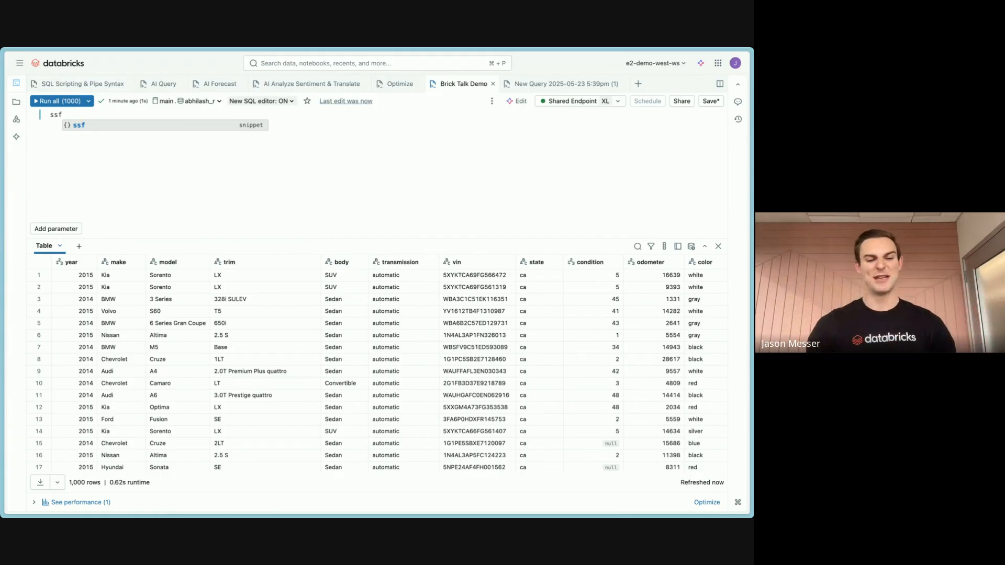
pyautogui.press('Tab')
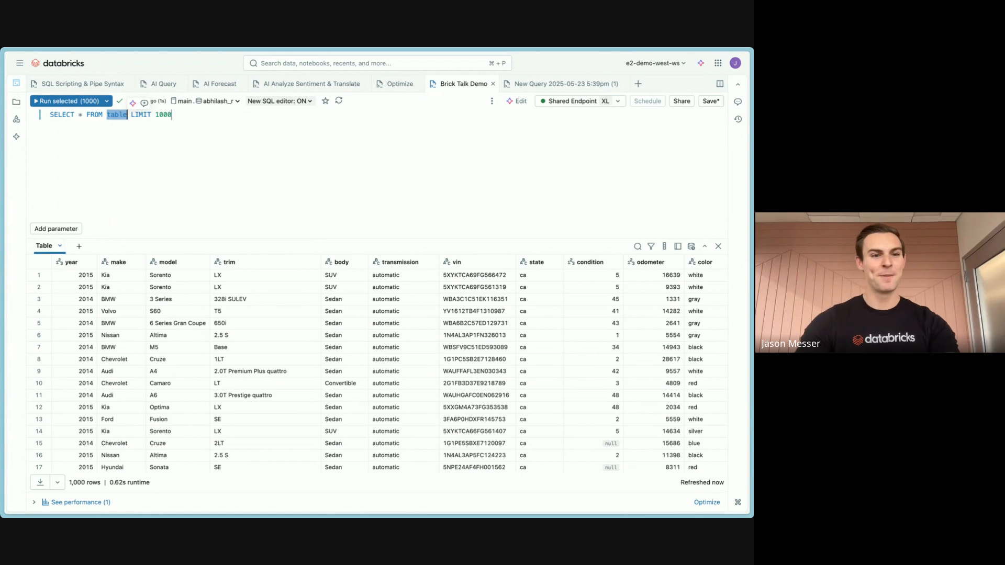
pyautogui.write('jason.car_sales_data')
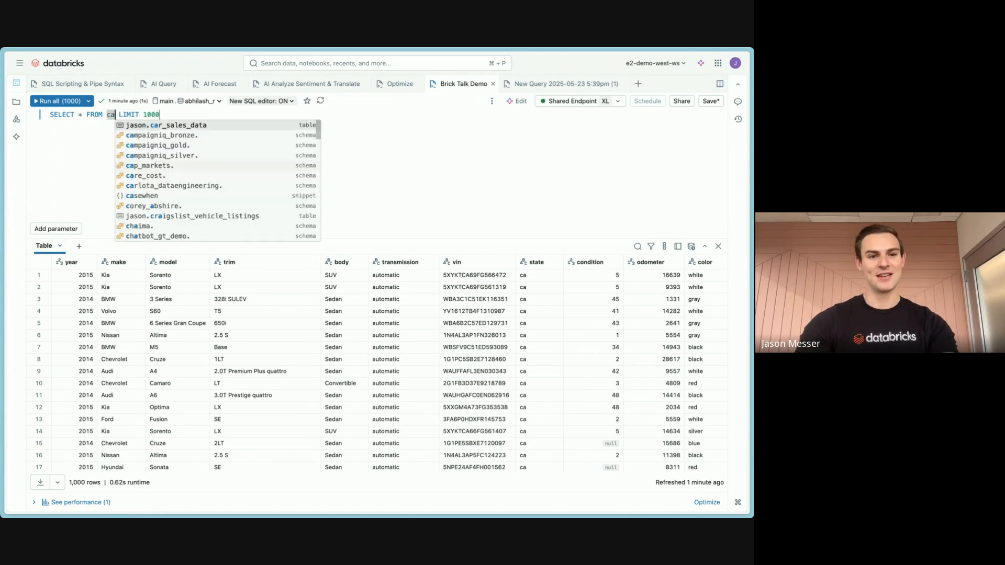
pyautogui.press('Tab')
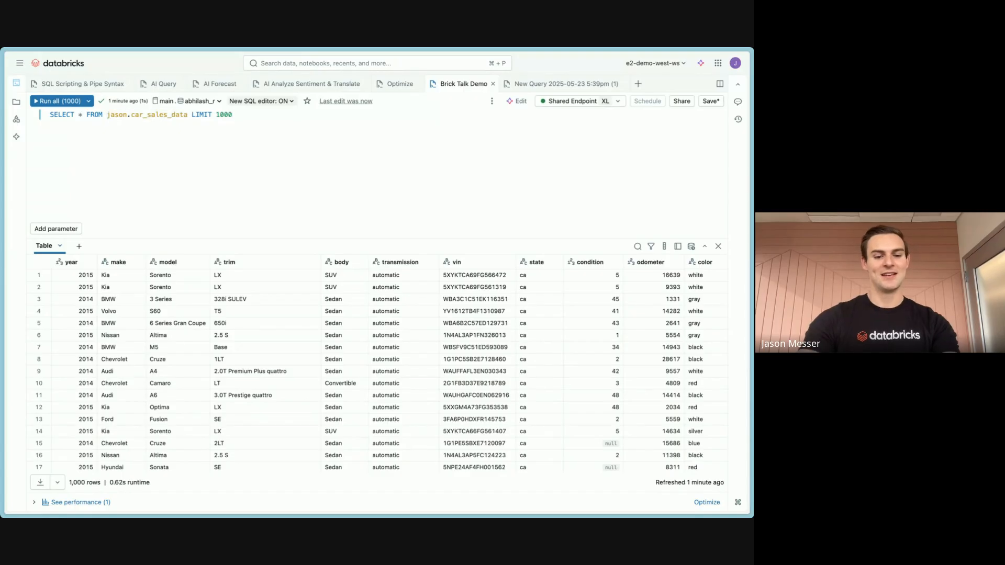
# Run the query without its LIMIT clause in a new session, and enlarge the results area.
pyautogui.hotkey('alt', 'BackSpace')
pyautogui.hotkey('alt', 'BackSpace')
pyautogui.press('super+Return')
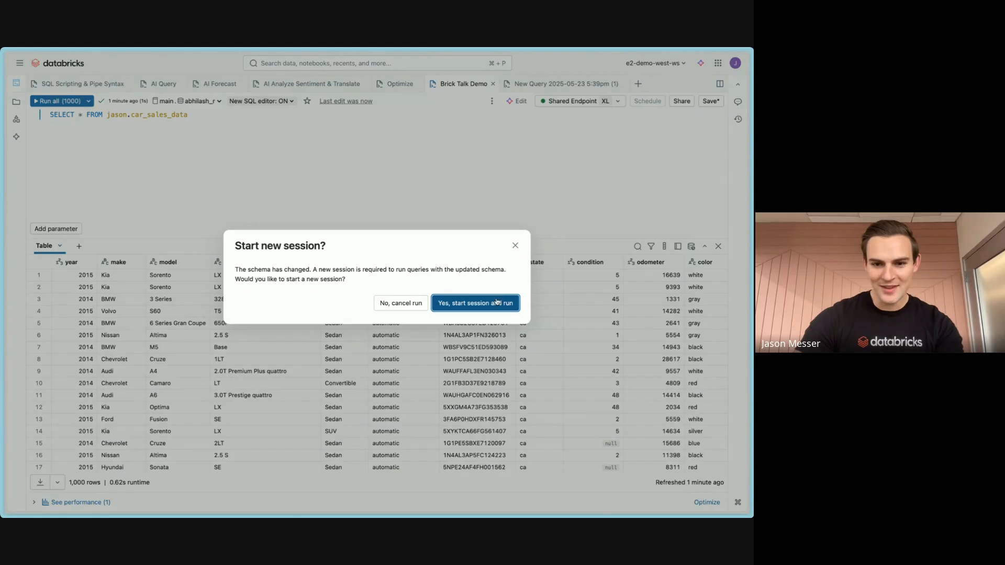
pyautogui.click(497, 302)
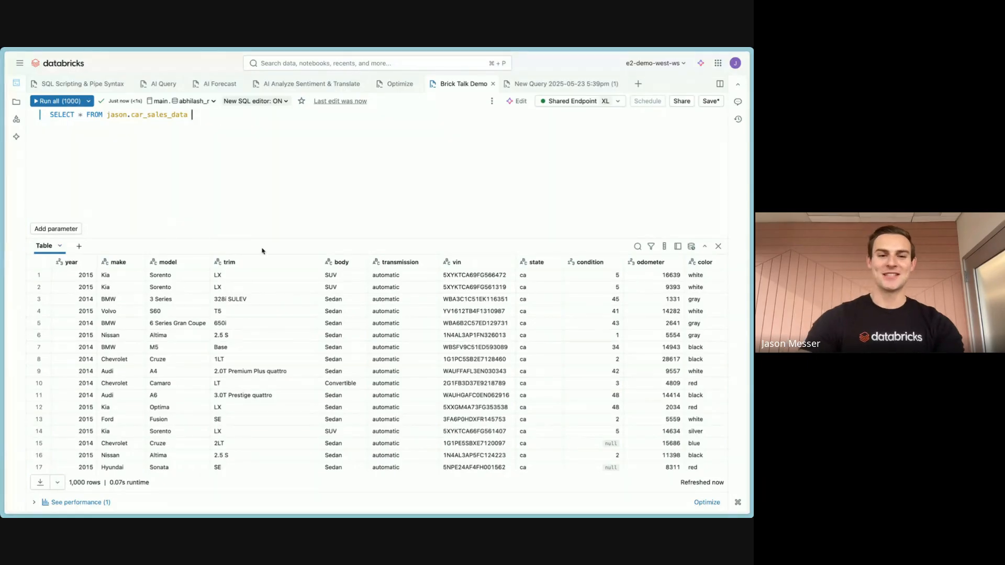
pyautogui.moveTo(268, 239); pyautogui.dragTo(278, 197)
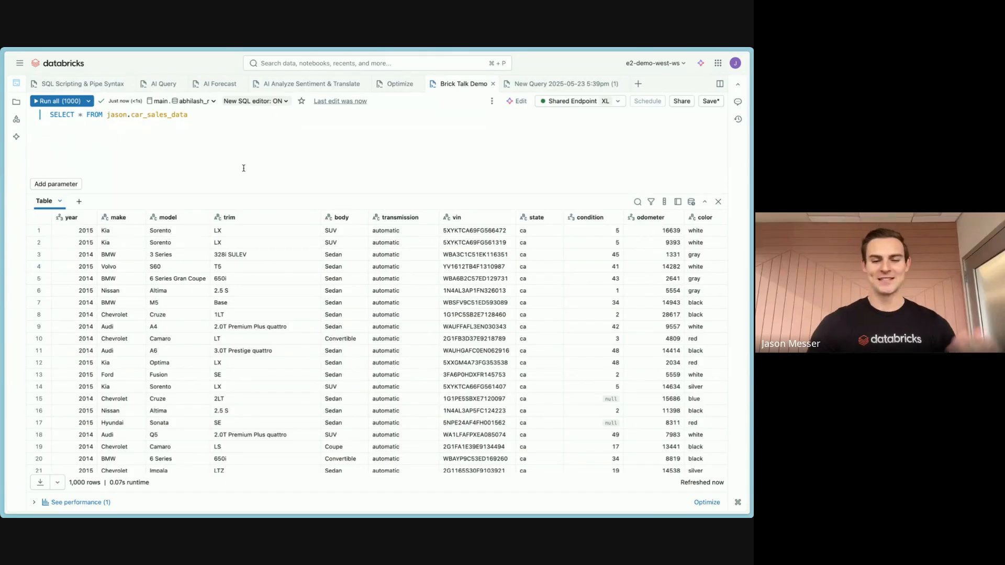
# Replace the query with the select snippet ending in LIMIT 1000, and clear the editor completely.
pyautogui.press('super+BackSpace')
pyautogui.write('SELECT * FROM table LIMIT 1000')
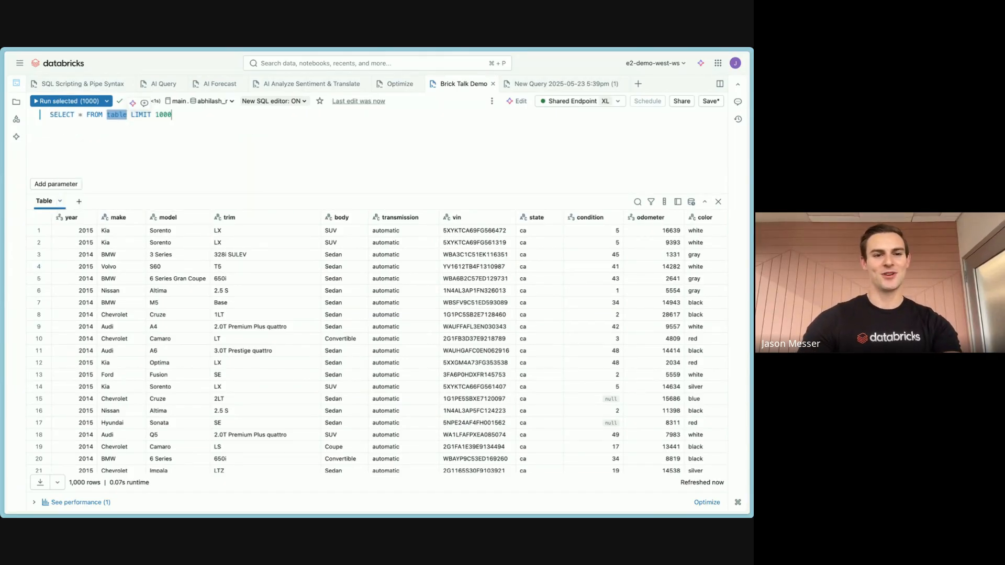
pyautogui.press('super+BackSpace')
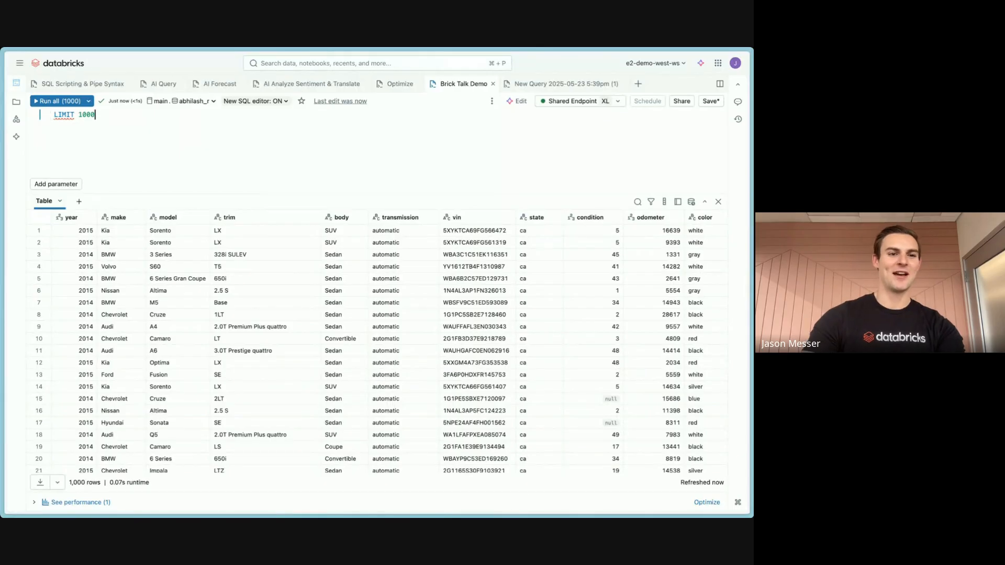
pyautogui.press('super+BackSpace')
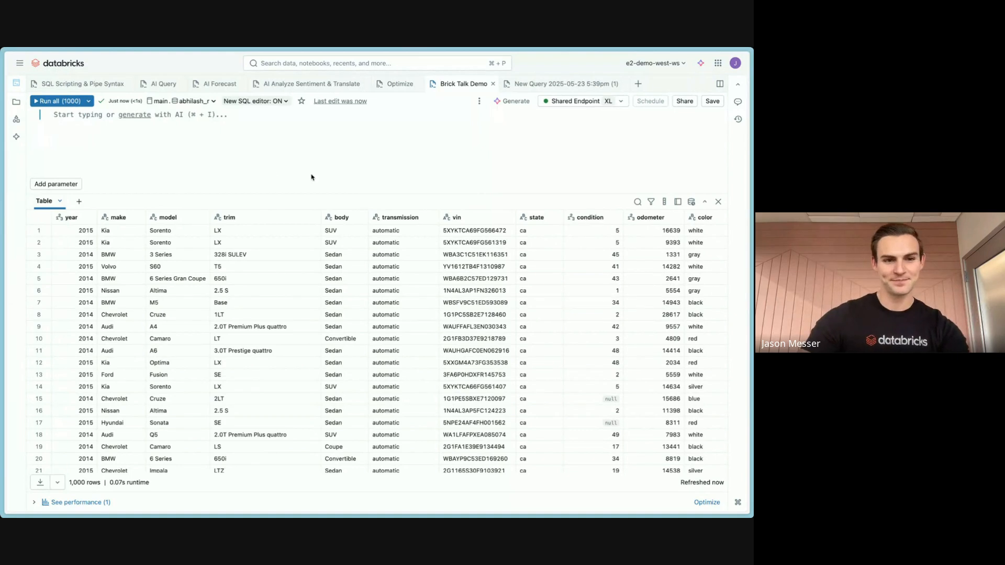
# Open the SQL query snippets page from the query's options.
pyautogui.click(480, 103)
pyautogui.moveTo(502, 173)
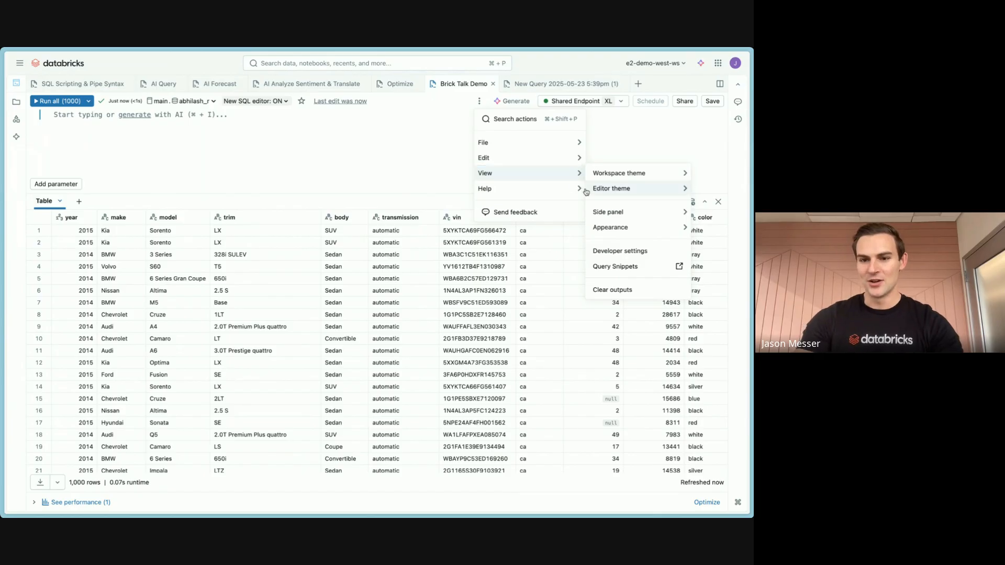
pyautogui.click(600, 267)
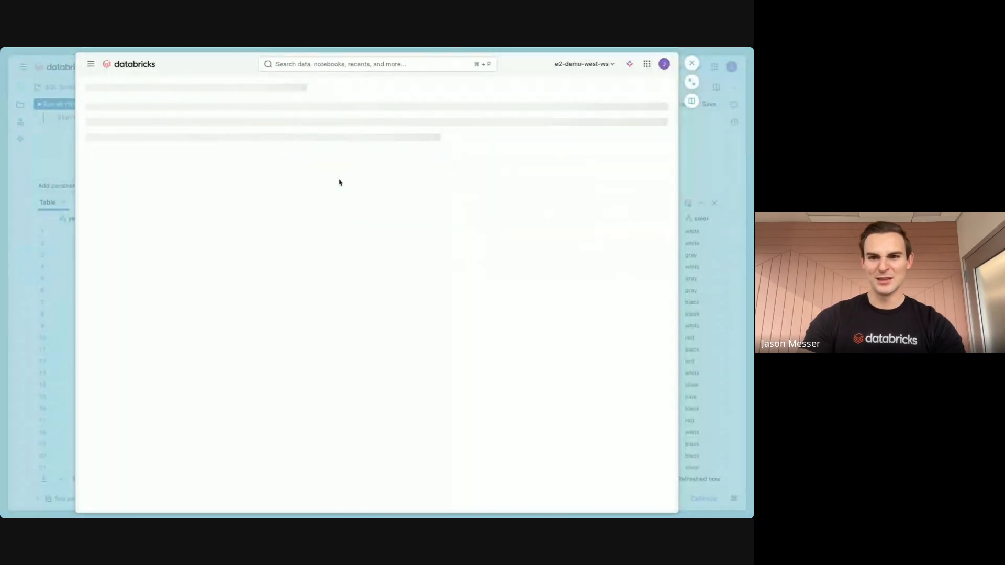
# Draft a new query snippet with a replace keyword and a select statement, discard it, and leave the snippets page.
pyautogui.click(136, 116)
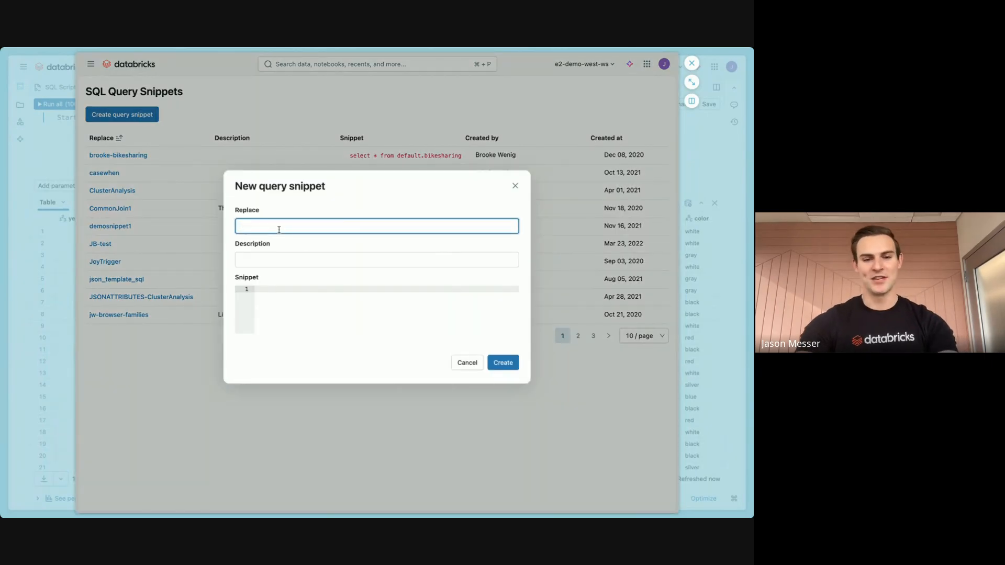
pyautogui.write('jason')
pyautogui.click(291, 303)
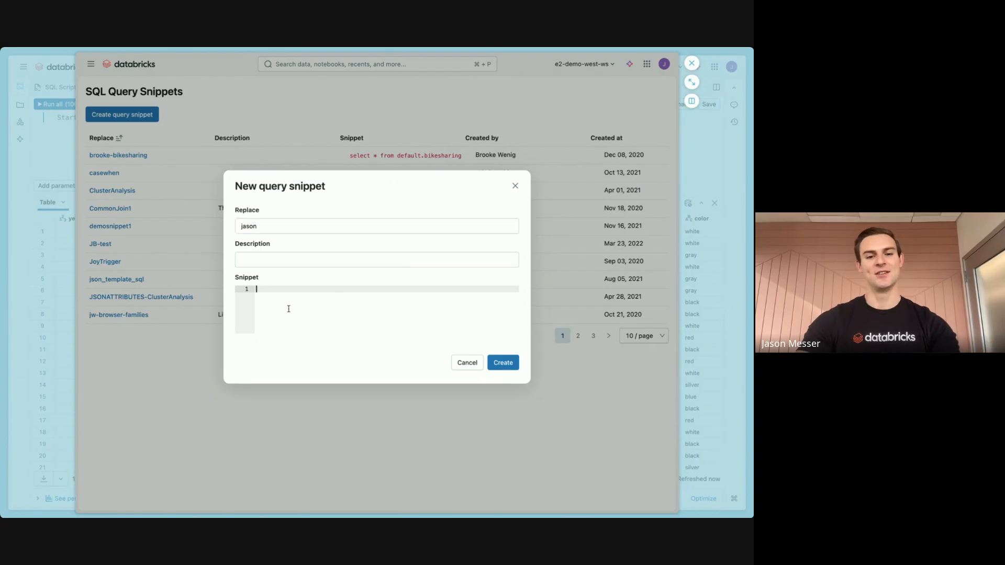
pyautogui.write('select ')
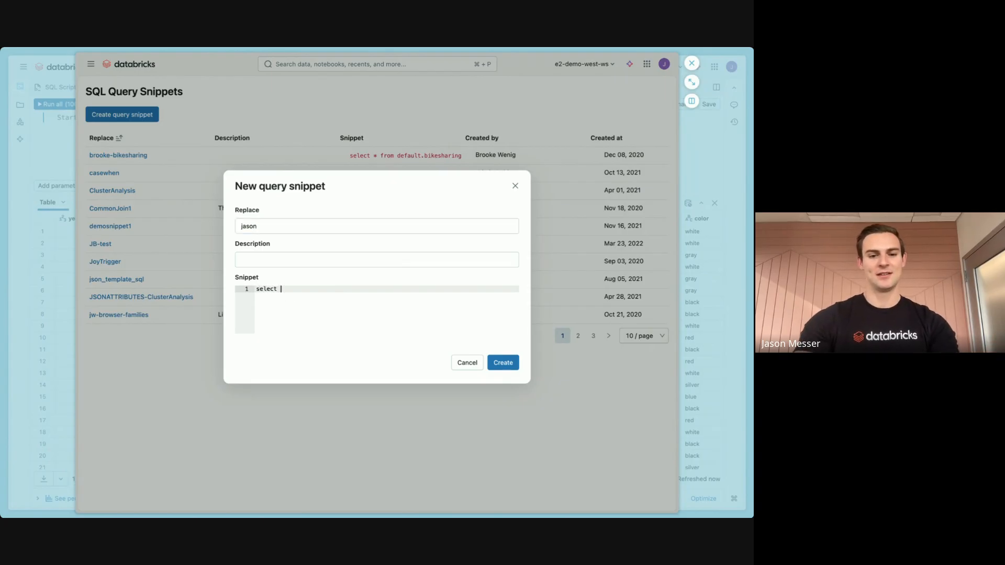
pyautogui.write('"jason is cool"')
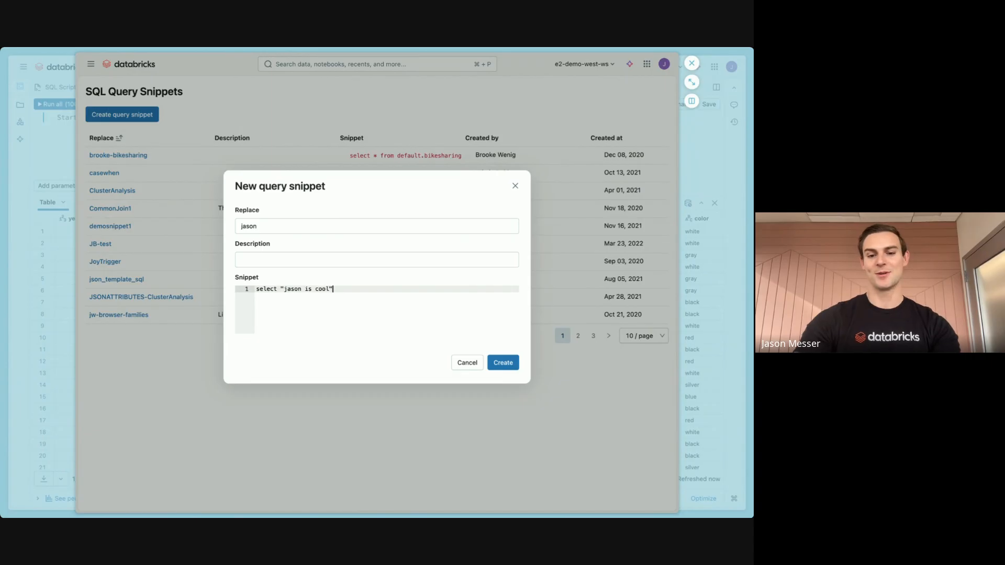
pyautogui.click(467, 363)
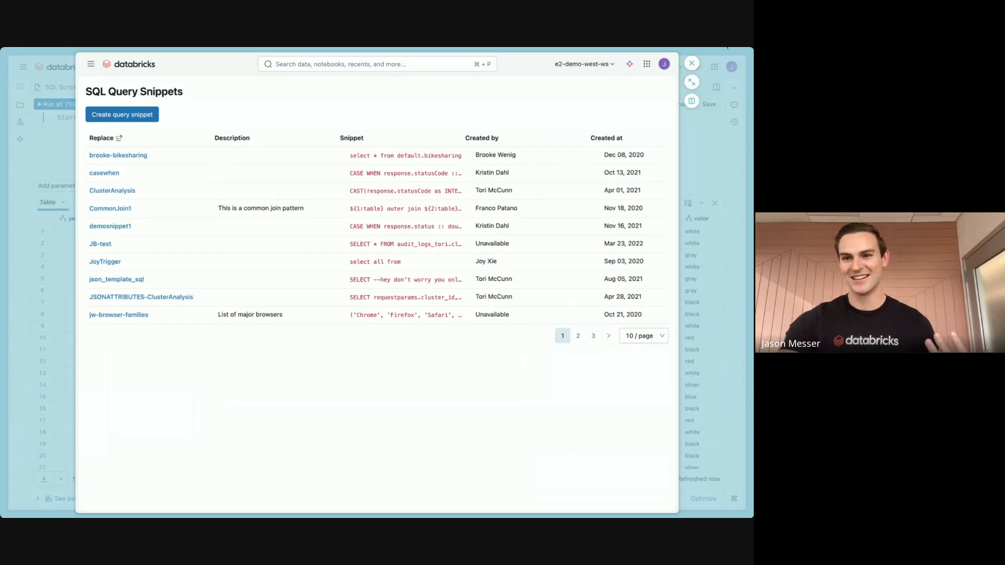
pyautogui.click(691, 63)
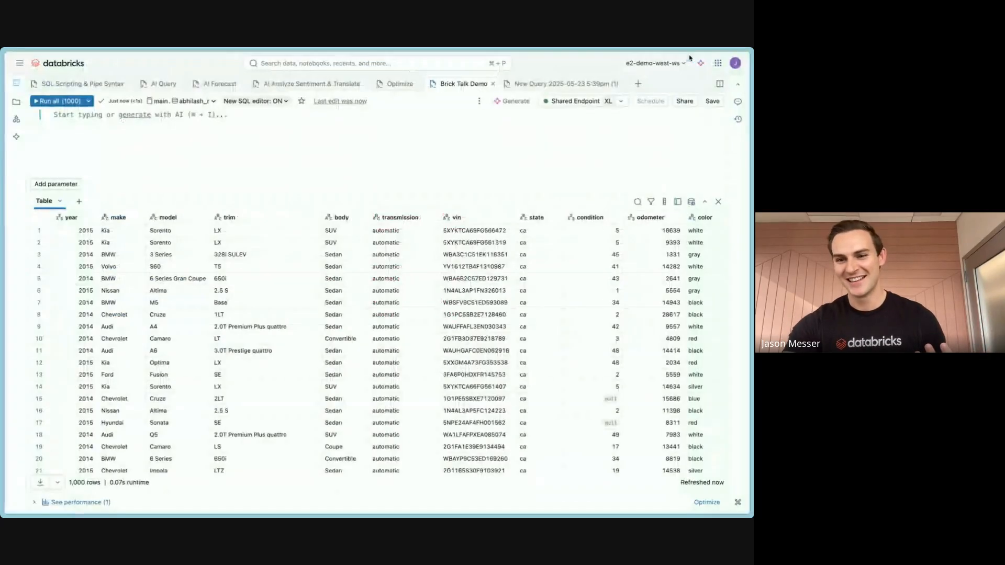
pyautogui.click(244, 119)
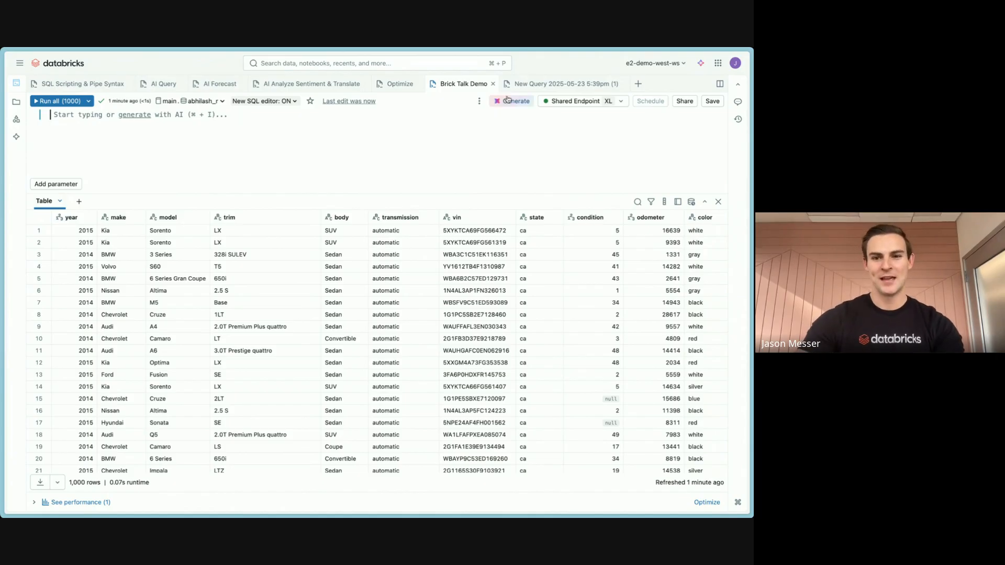
pyautogui.click(479, 102)
pyautogui.moveTo(487, 173)
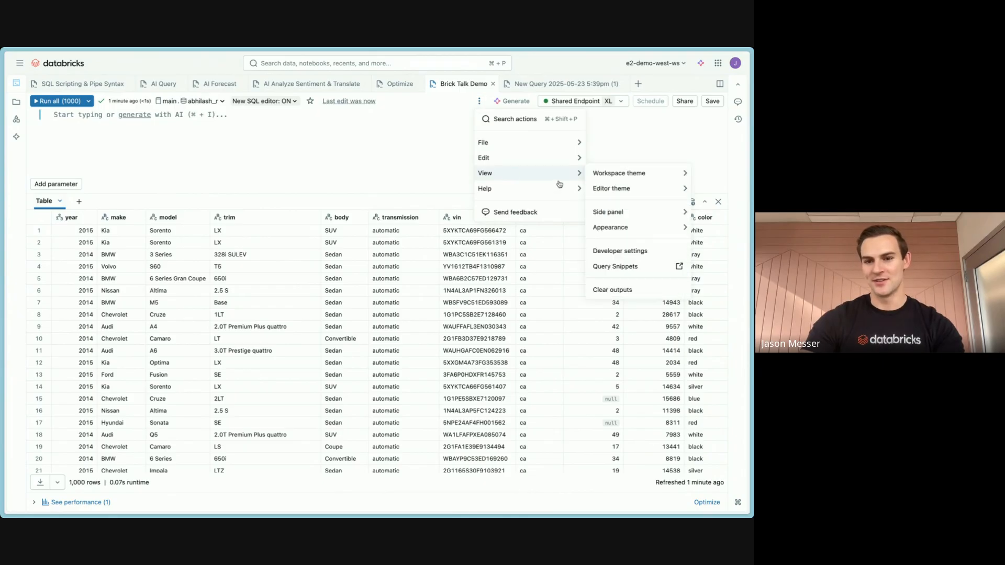
pyautogui.click(271, 133)
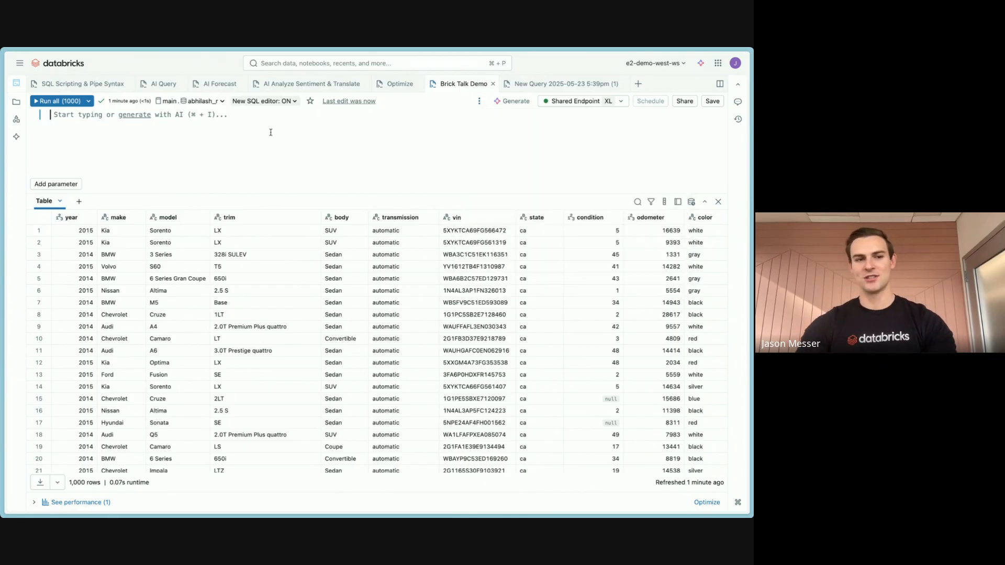
# Search the editor actions for "query" and open the Query Snippets page.
pyautogui.click(738, 503)
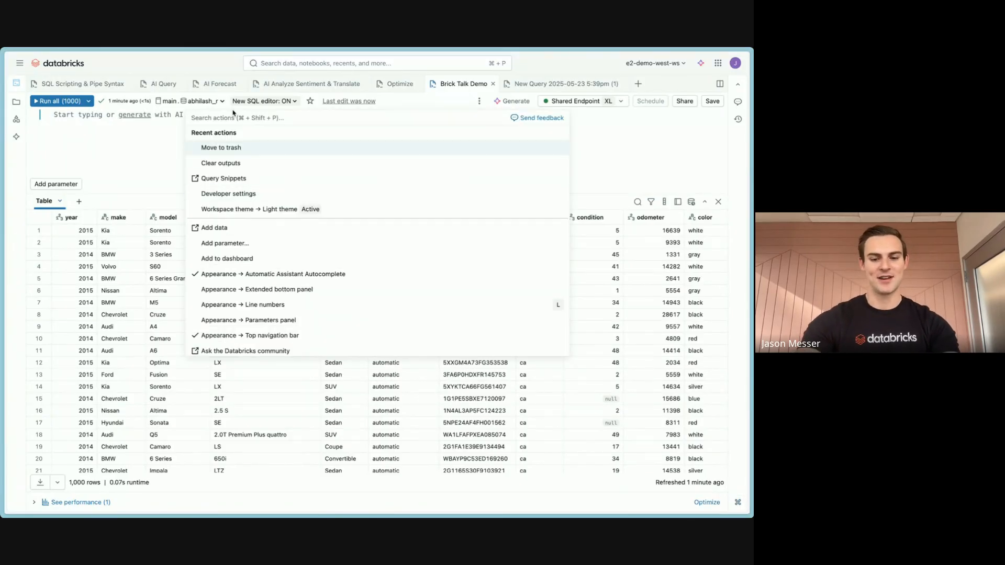
pyautogui.write('query')
pyautogui.press('Return')
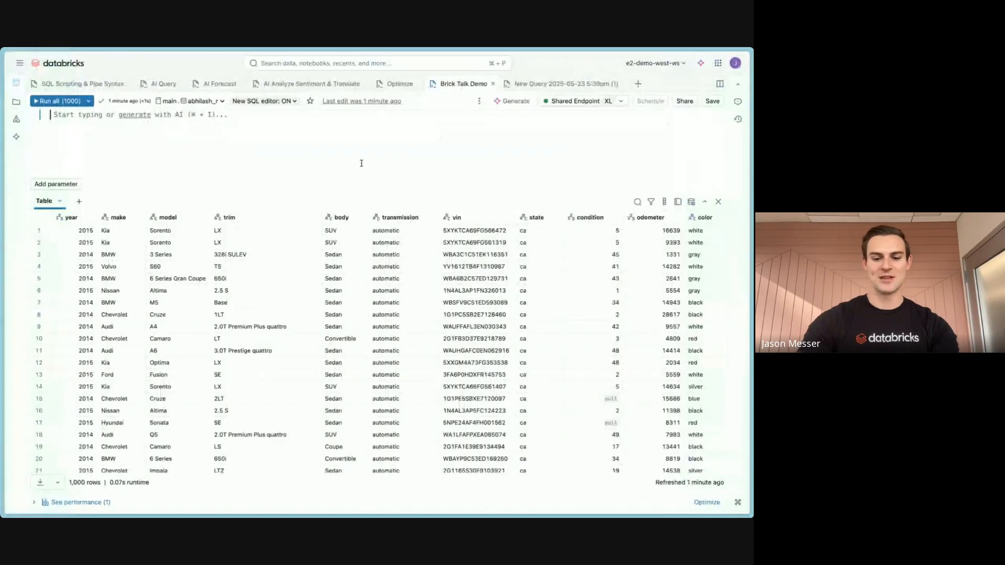
# Use the action search to switch the workspace theme to dark and back to light.
pyautogui.press('super+shift+p')
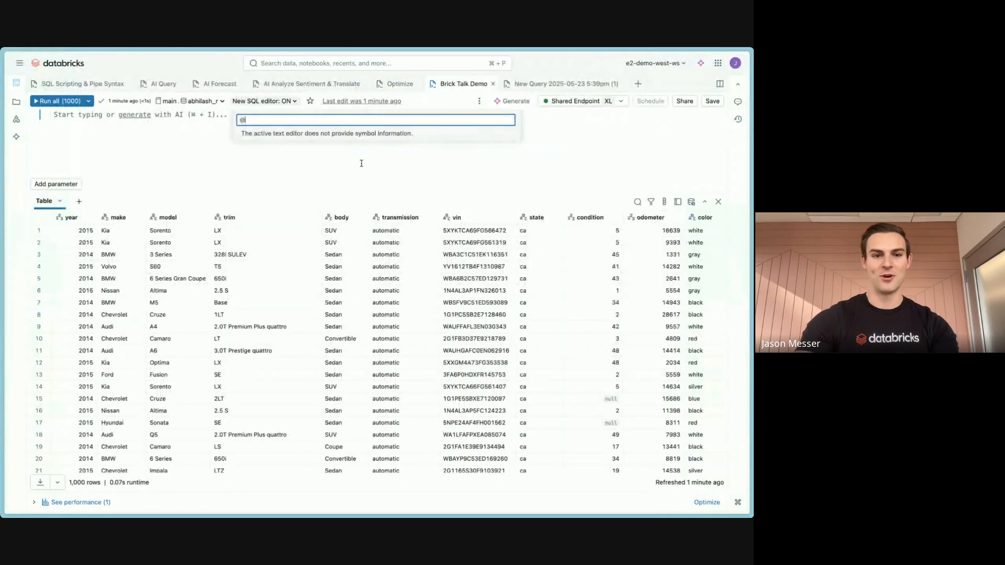
pyautogui.write('dark')
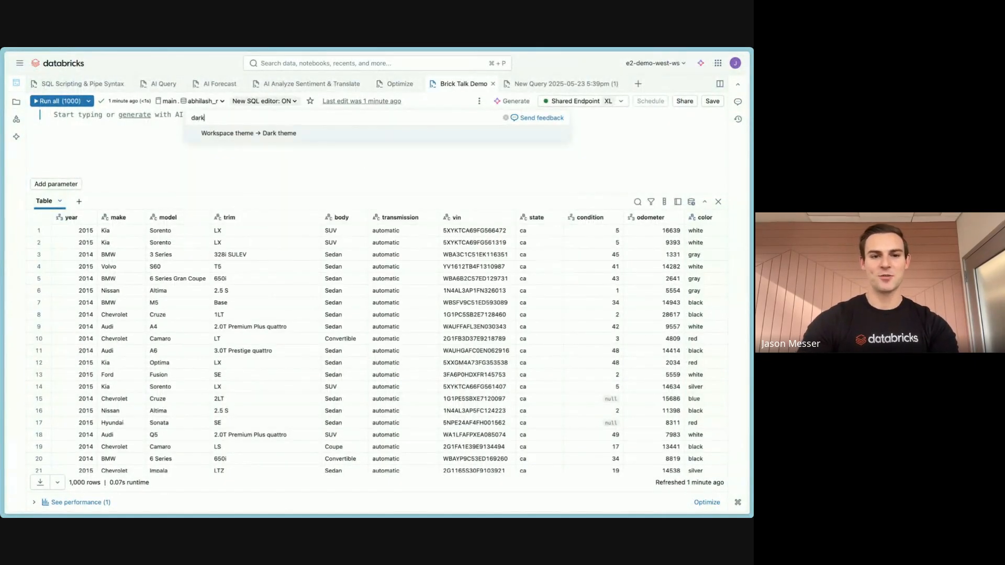
pyautogui.press('Return')
pyautogui.press('super+shift+p')
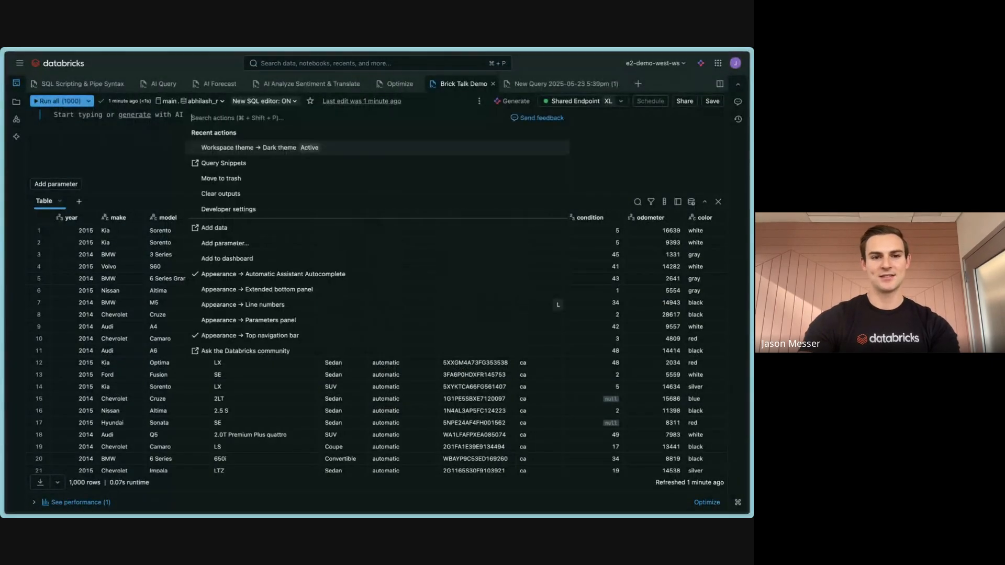
pyautogui.write('light')
pyautogui.press('Return')
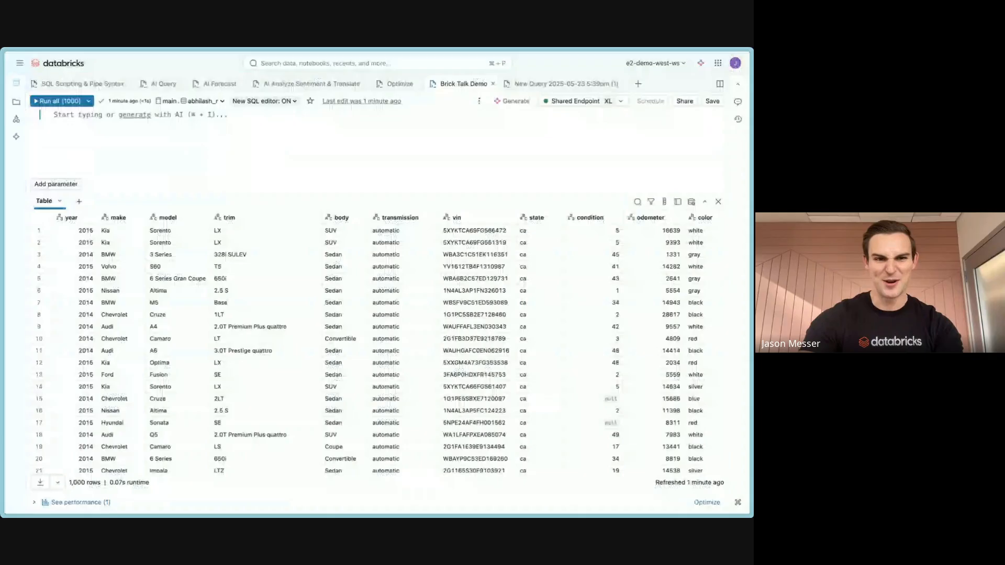
# Search the editor actions for "clear", look over the full action list, and close it without running anything.
pyautogui.press('super+shift+p')
pyautogui.write('clear')
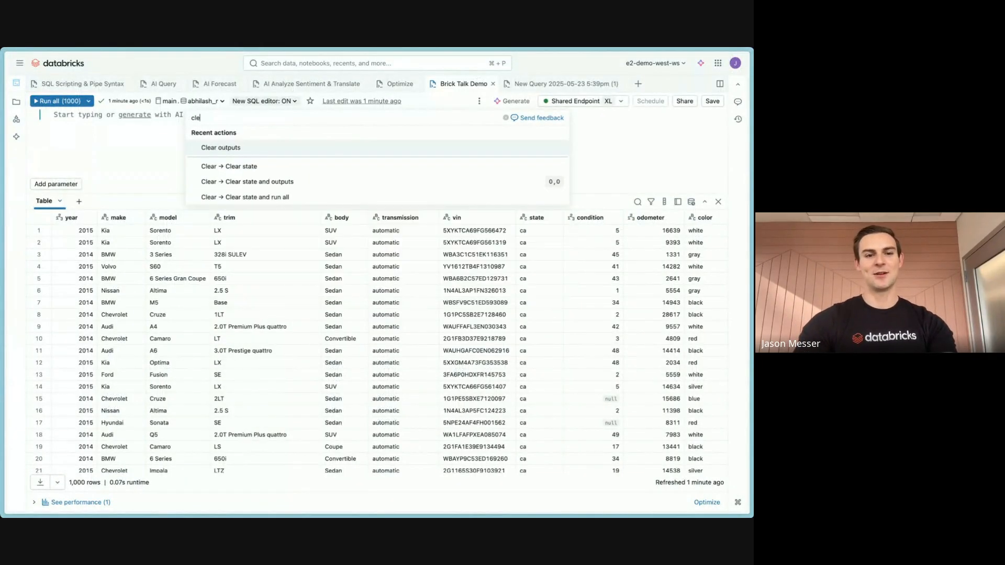
pyautogui.press('BackSpace')
pyautogui.press('BackSpace')
pyautogui.press('BackSpace')
pyautogui.press('BackSpace')
pyautogui.press('BackSpace')
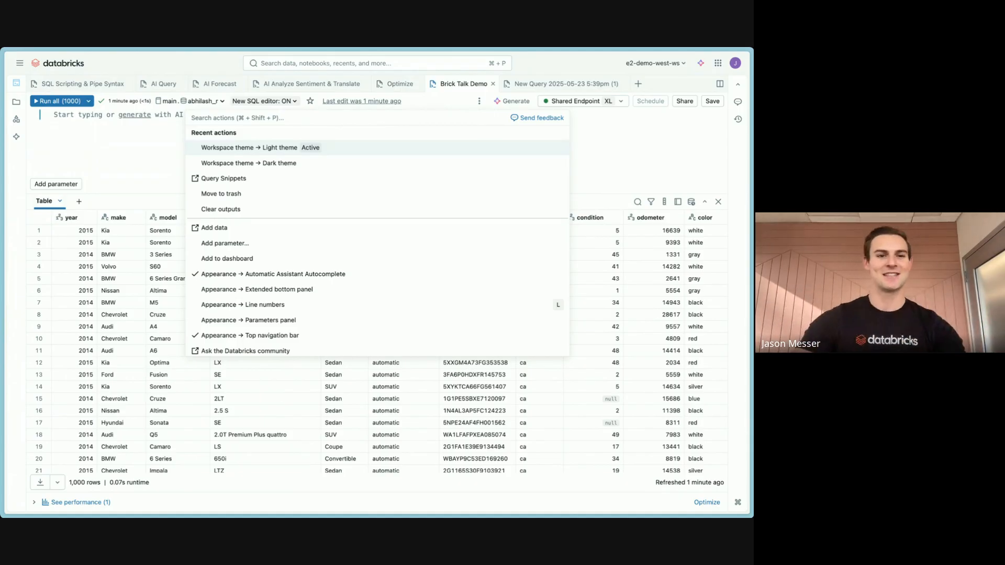
pyautogui.click(132, 150)
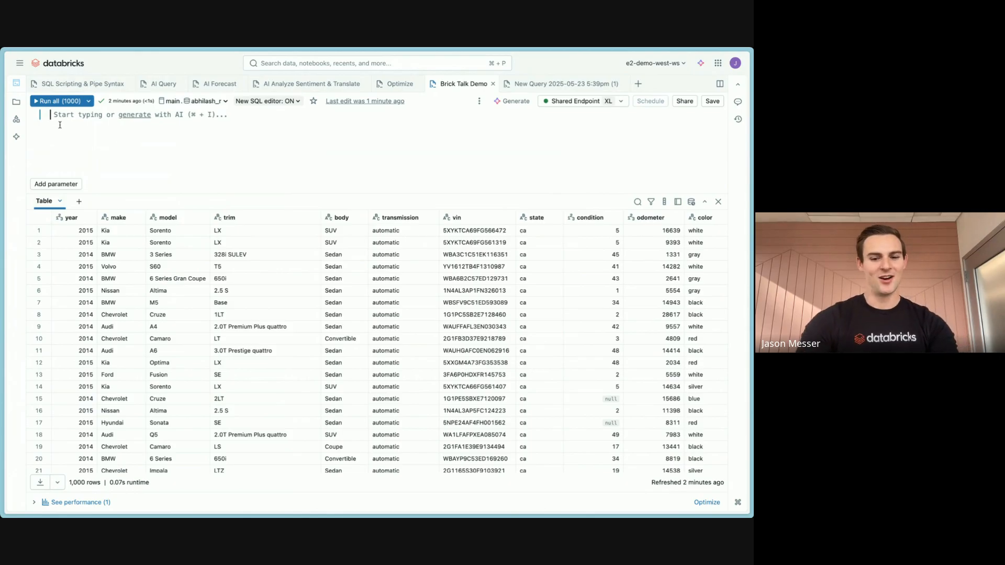
# Write a "select * from" query on the suggested car_sales_data table and run it.
pyautogui.write('select ')
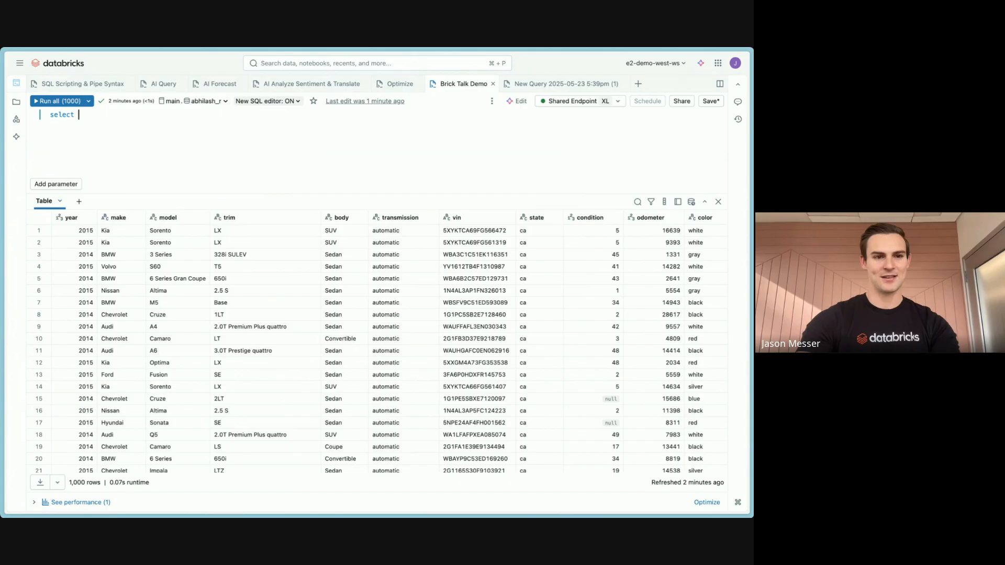
pyautogui.write('* from c')
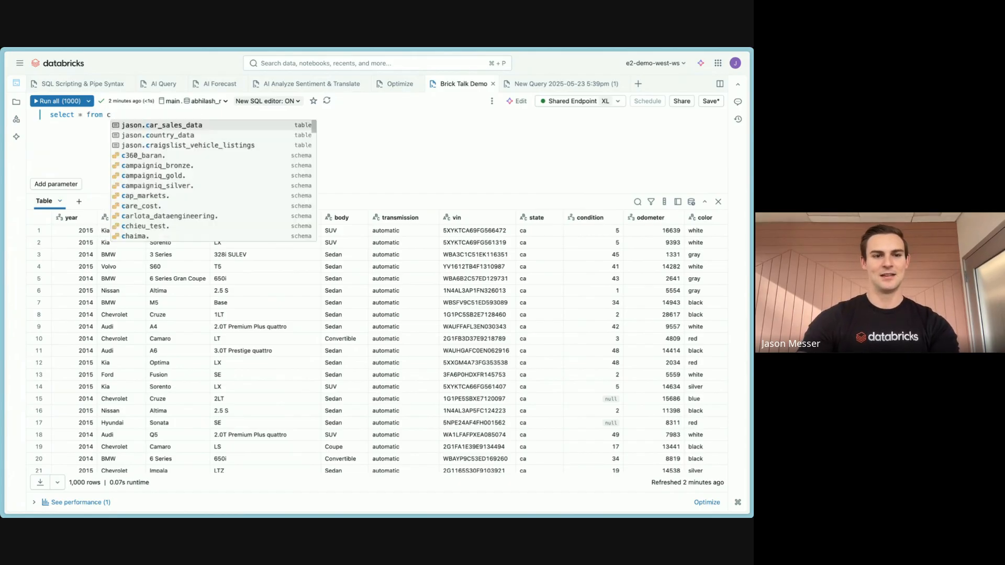
pyautogui.press('Return')
pyautogui.press('super+Return')
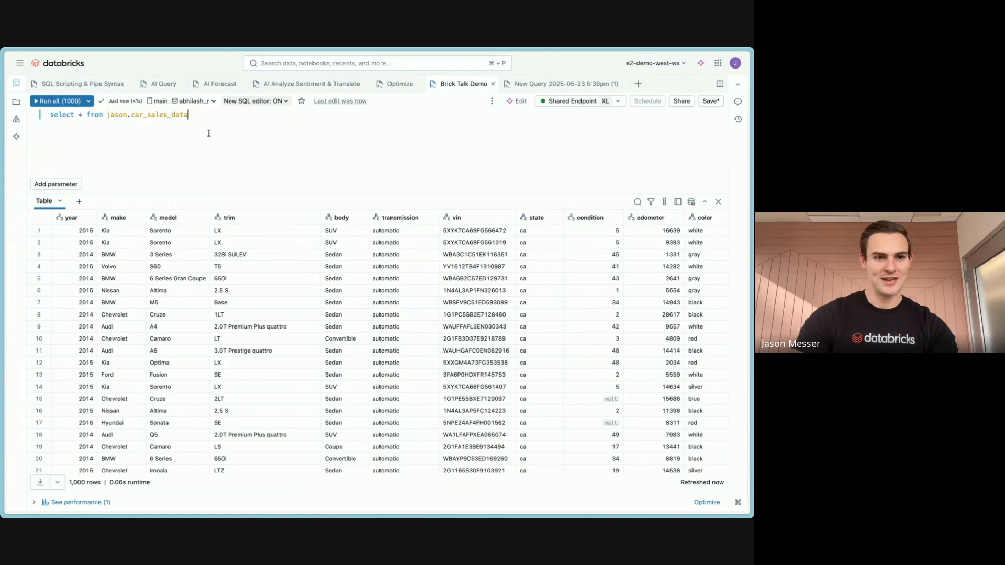
# Format the SQL query so that its keywords, column list and table name sit on separate lines.
pyautogui.press('super+shift+f')
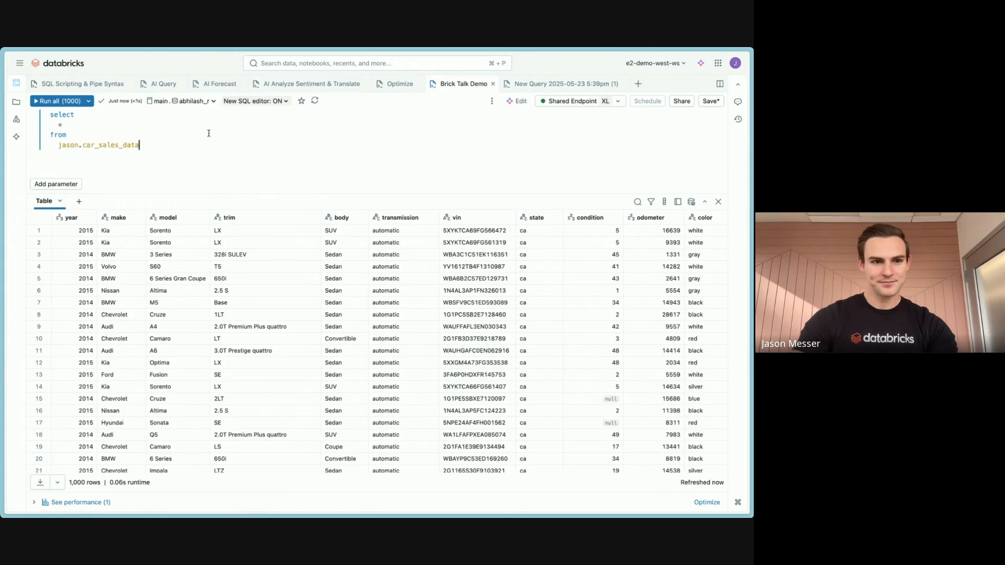
pyautogui.doubleClick(61, 114)
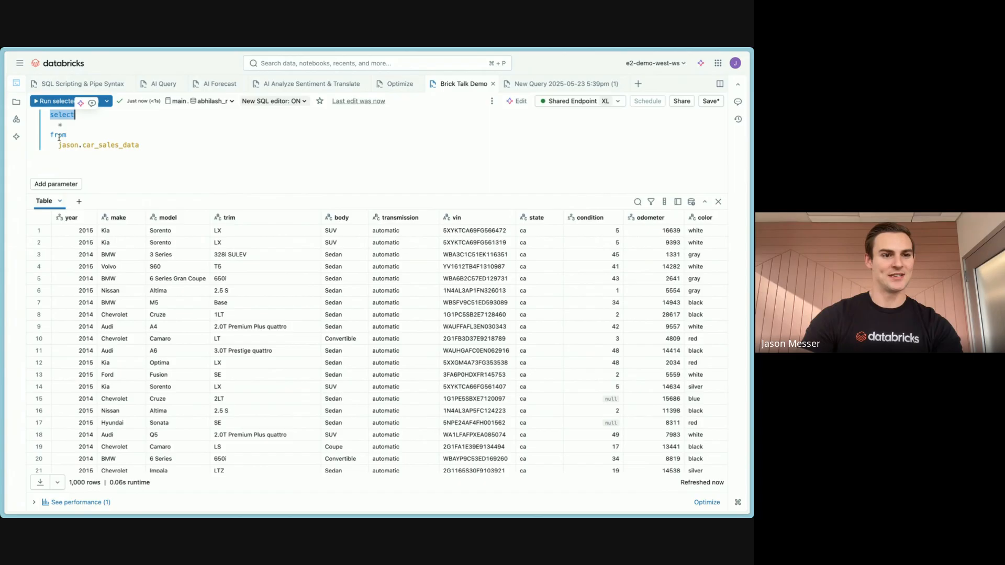
pyautogui.click(65, 135)
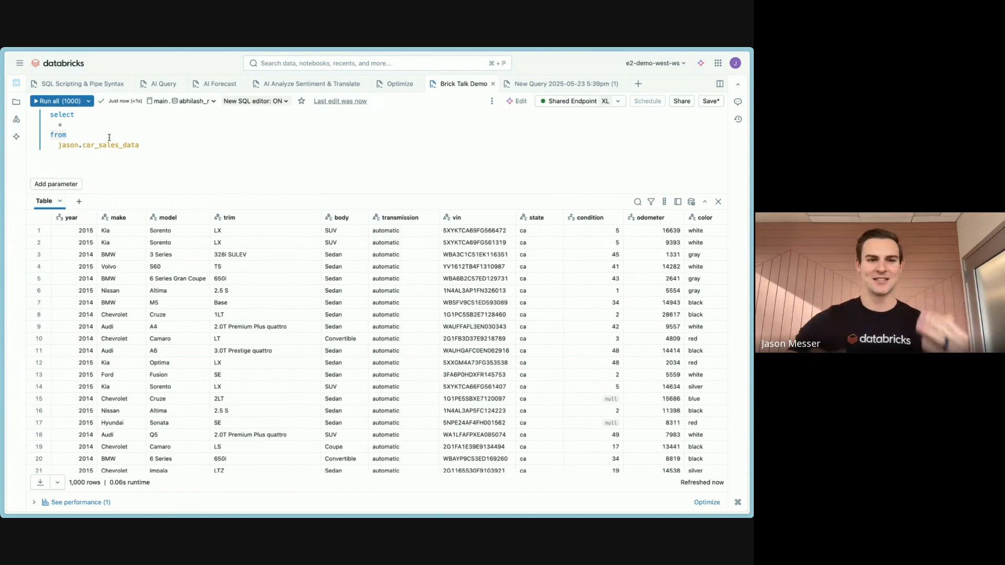
pyautogui.click(156, 144)
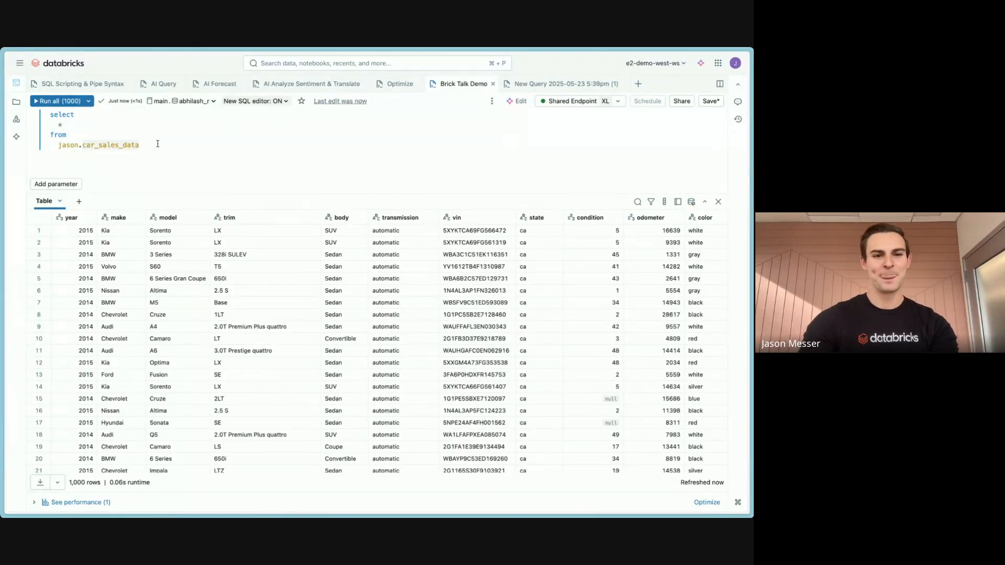
# Find the developer settings through the action search and open their code editor section.
pyautogui.press('super+shift+p')
pyautogui.write('dev')
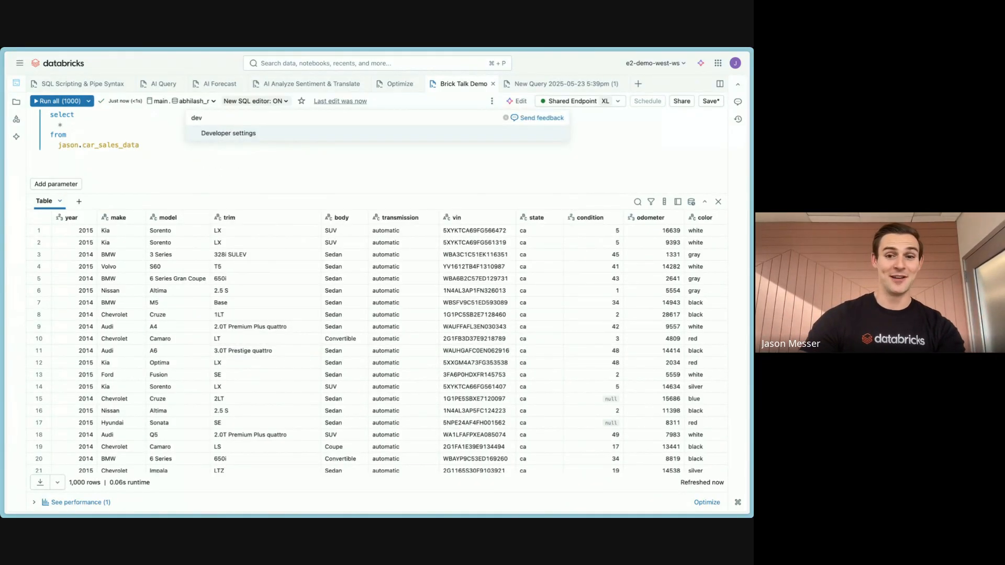
pyautogui.press('Return')
pyautogui.scroll(-2, 532, 309)
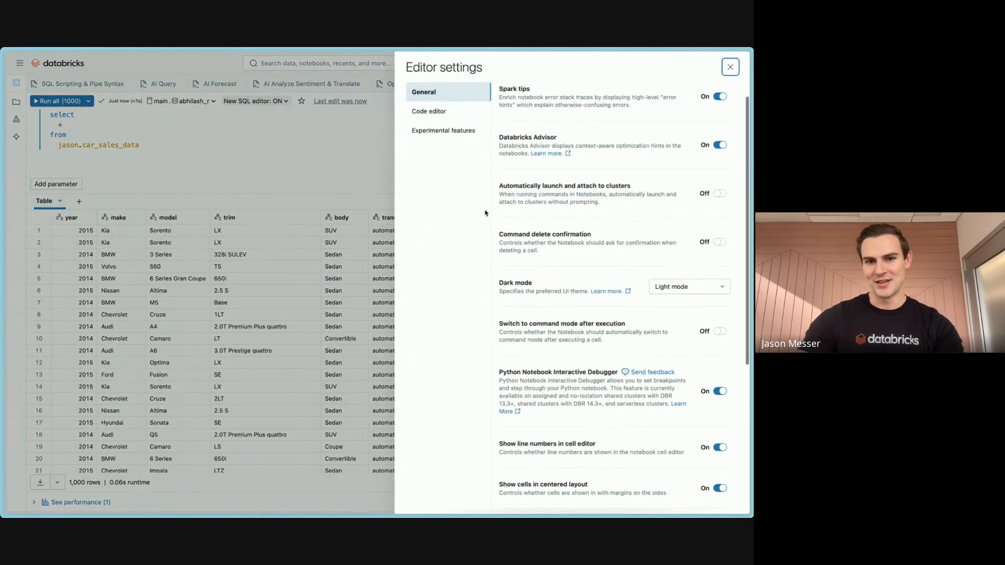
pyautogui.scroll(-4, 536, 307)
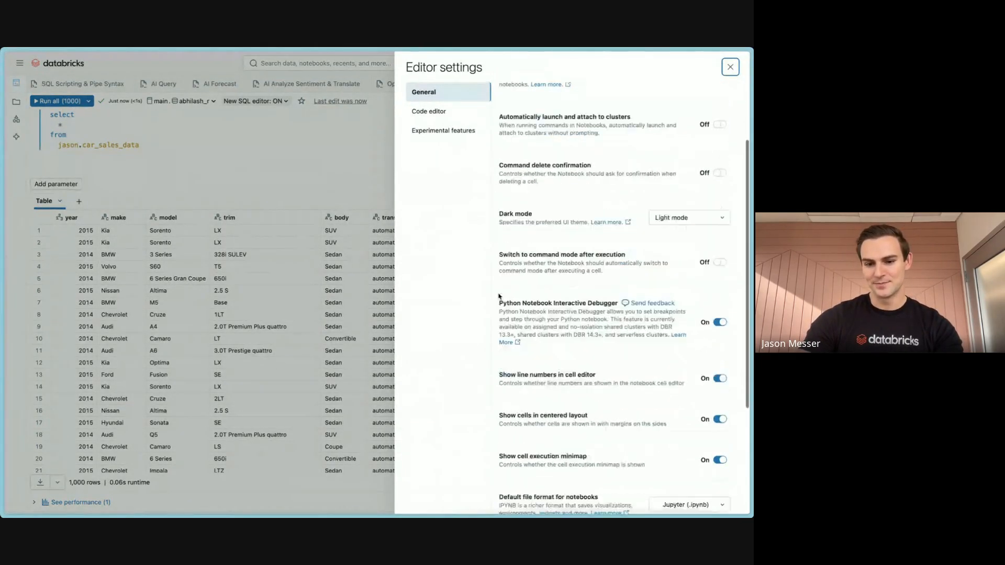
pyautogui.click(430, 111)
# Set the keyword casing in the SQL Format options to Uppercase and close the editor settings.
pyautogui.scroll(-10, 523, 293)
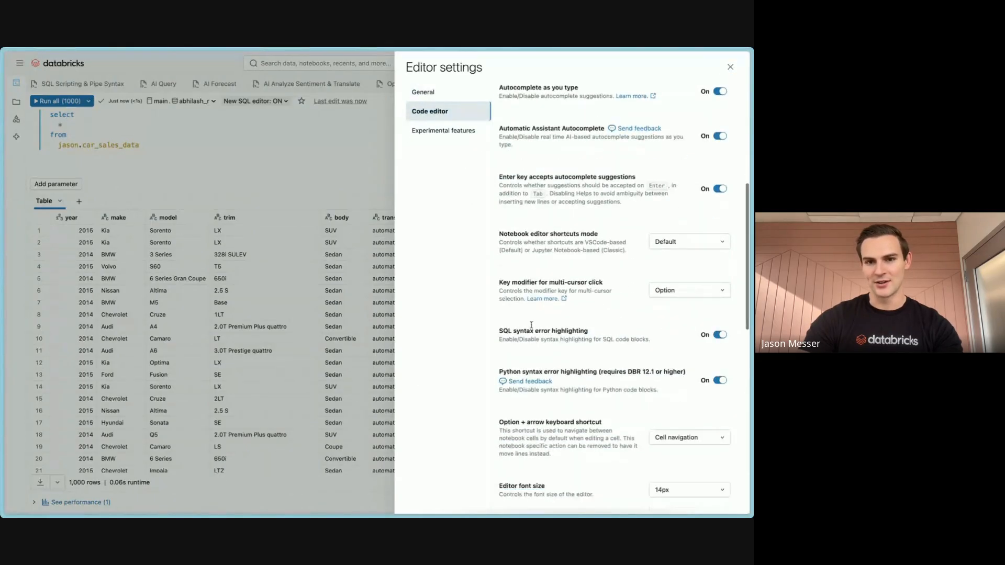
pyautogui.scroll(5, 532, 328)
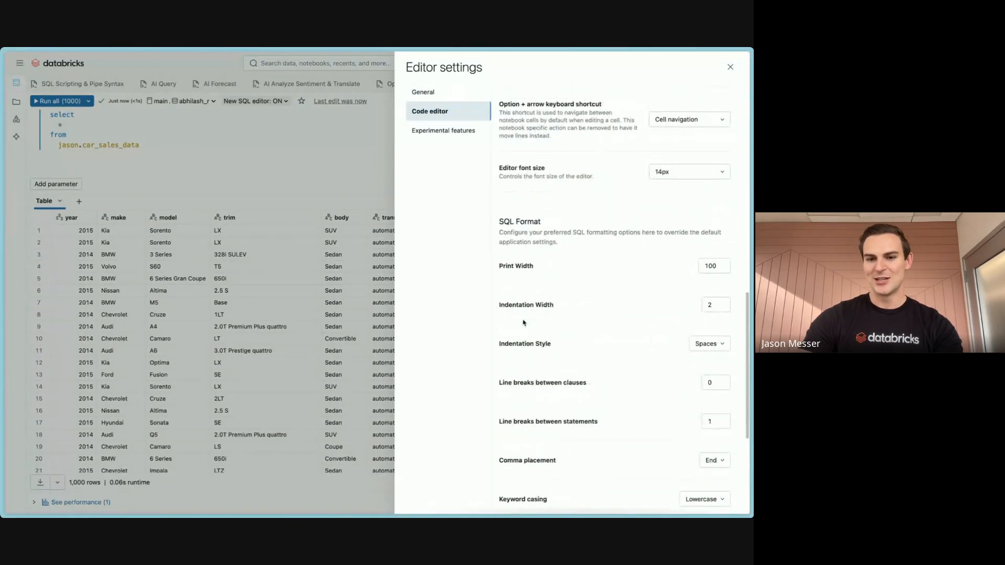
pyautogui.scroll(-4, 532, 328)
pyautogui.scroll(-2, 541, 358)
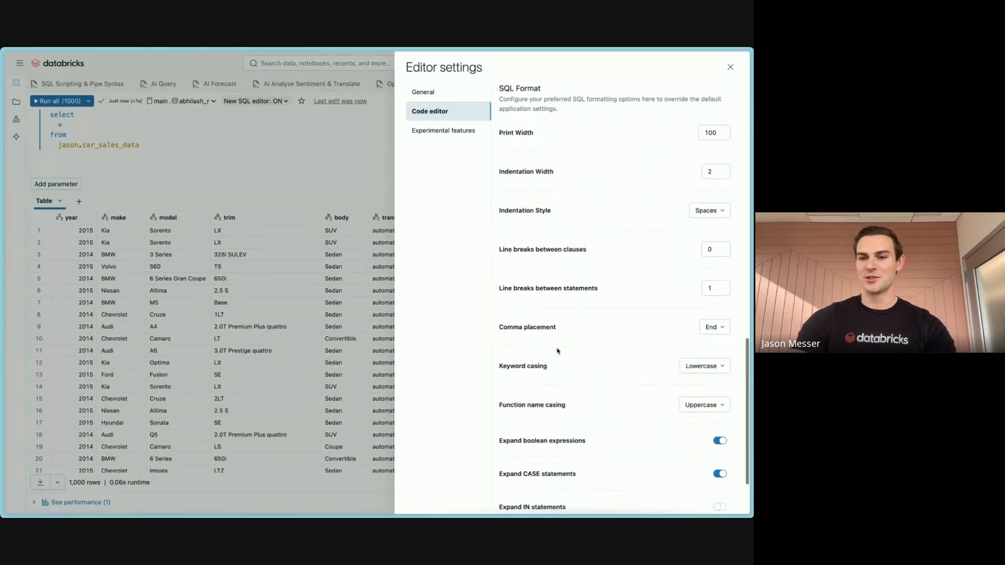
pyautogui.scroll(-1, 617, 399)
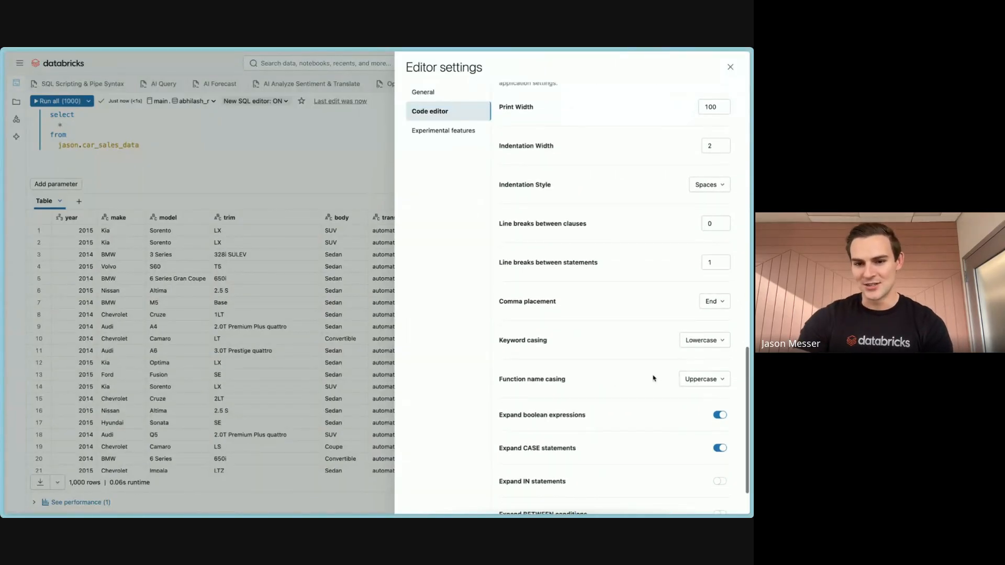
pyautogui.scroll(2, 653, 378)
pyautogui.click(690, 390)
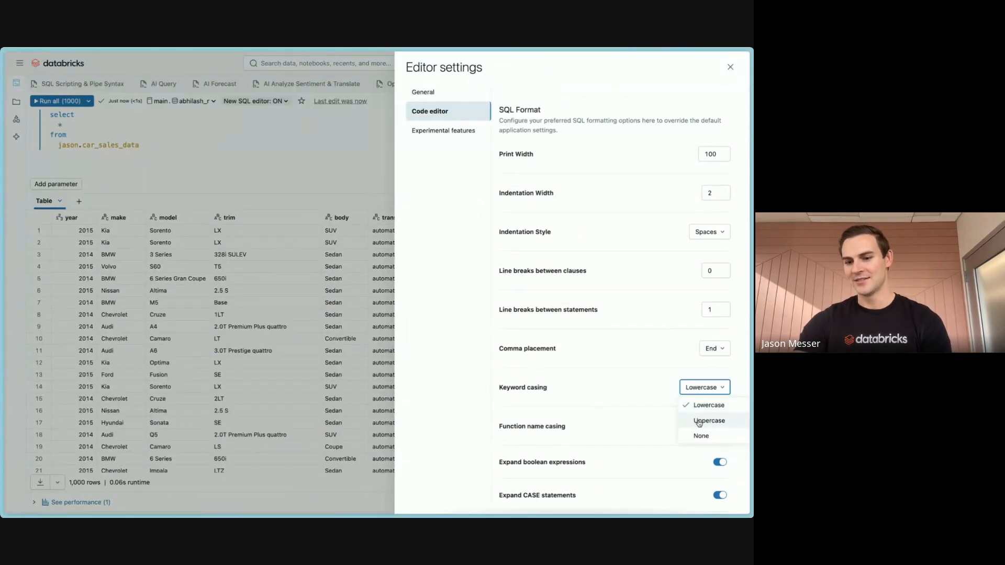
pyautogui.click(708, 420)
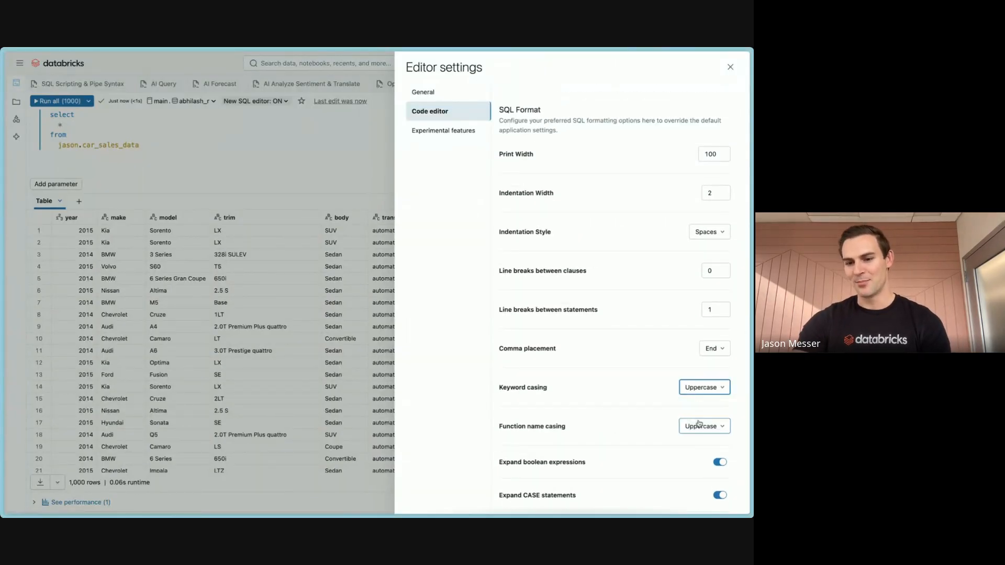
pyautogui.click(332, 152)
# Reformat the car_sales_data query so that the new keyword casing is applied, and check the FROM keyword.
pyautogui.click(251, 152)
pyautogui.press('shift+super+f')
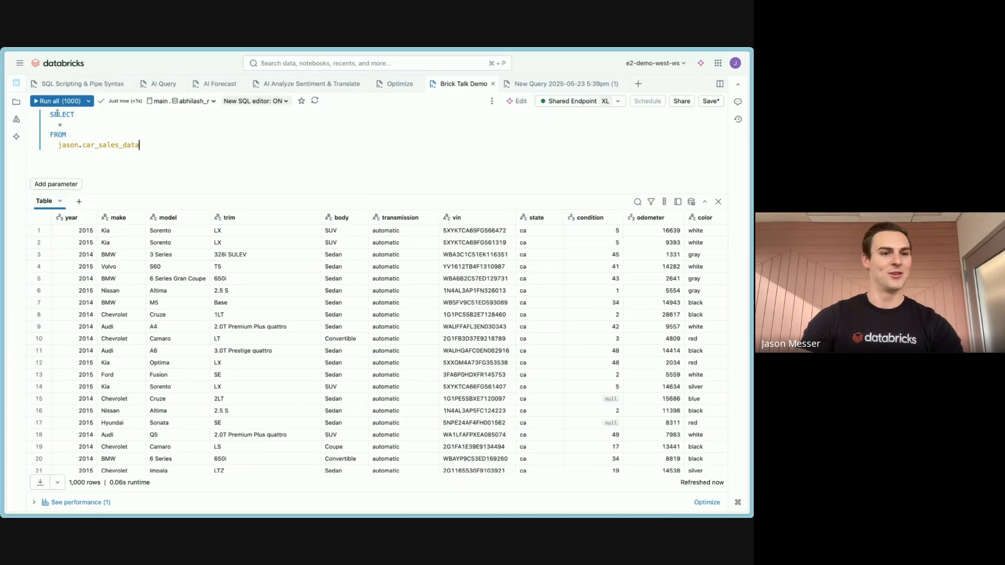
pyautogui.doubleClick(63, 135)
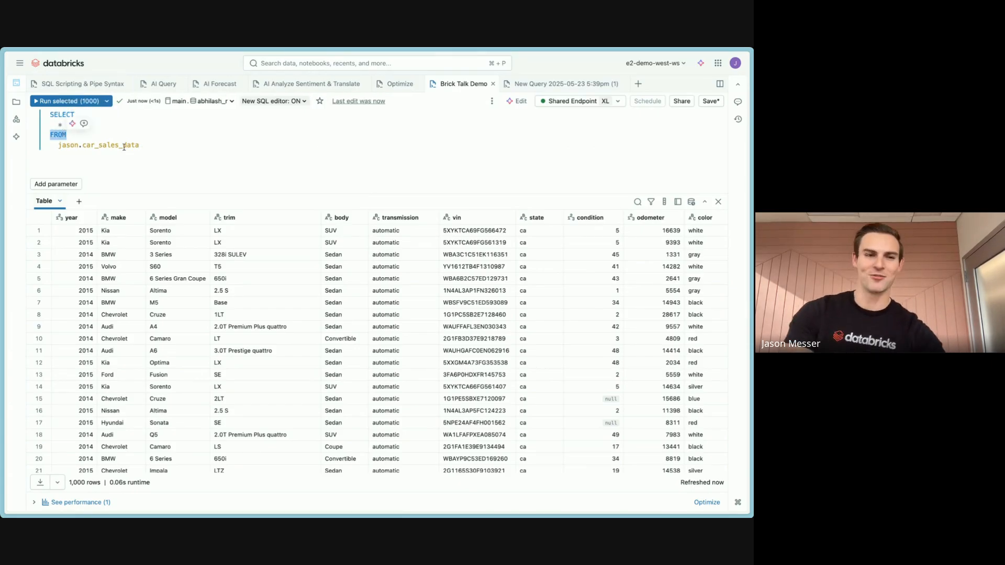
# End the first query with a semicolon and add a second statement, "select * from" the suggested craigslist_vehicle_listings table.
pyautogui.click(149, 148)
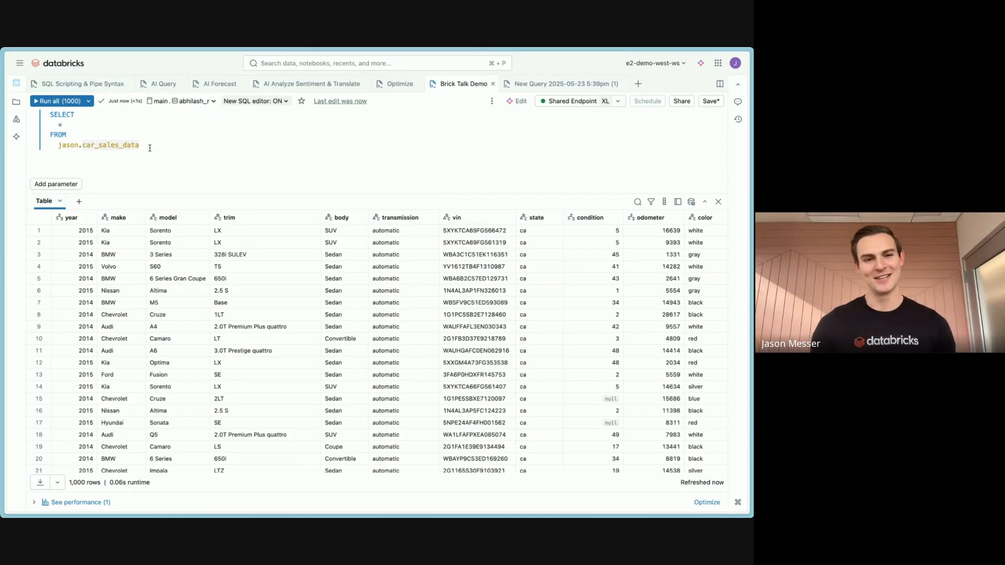
pyautogui.write(';')
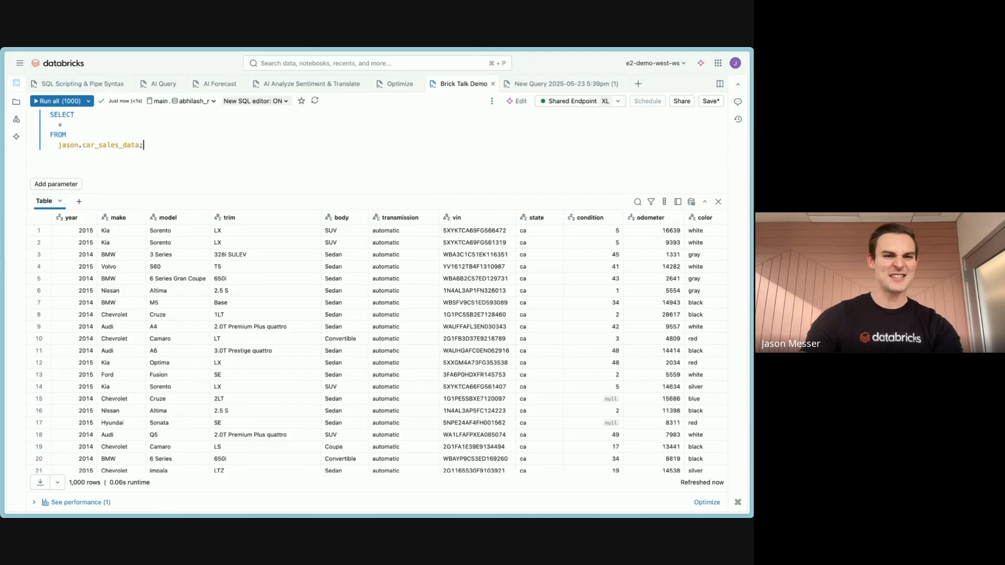
pyautogui.press('Return')
pyautogui.press('Return')
pyautogui.write('select * from c')
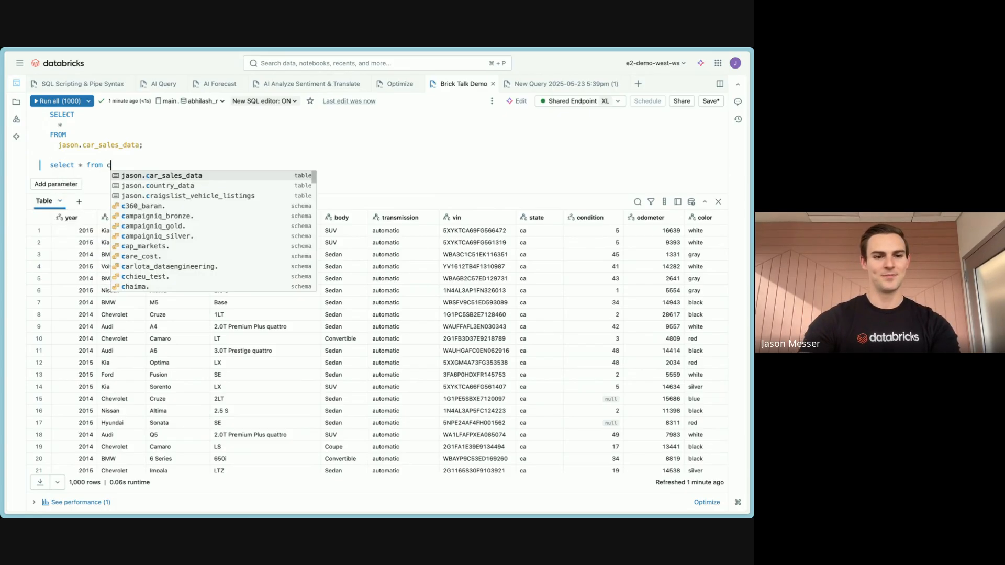
pyautogui.press('Down')
pyautogui.press('Down')
pyautogui.press('Return')
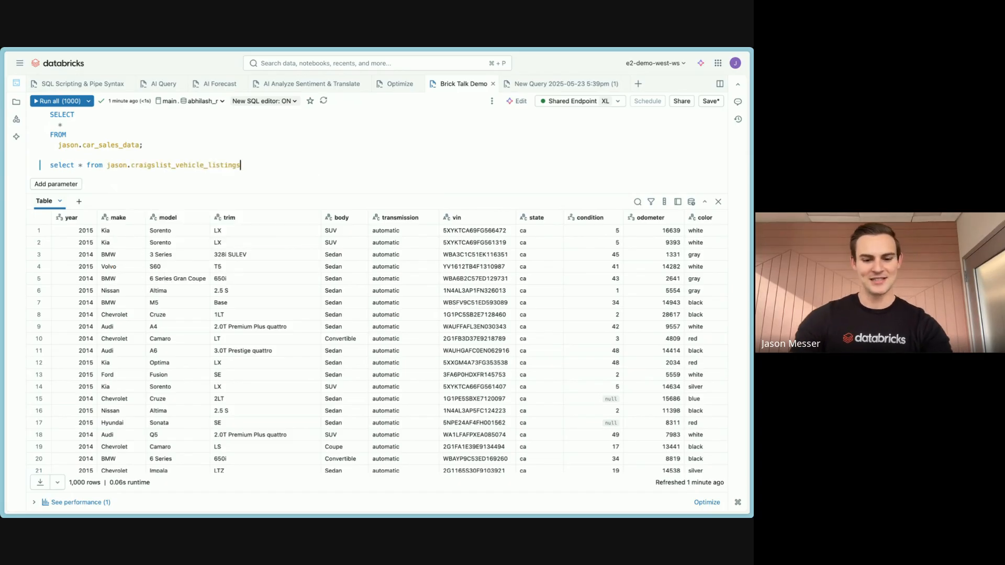
# Format both SQL statements and run them all together.
pyautogui.press('super+shift+f')
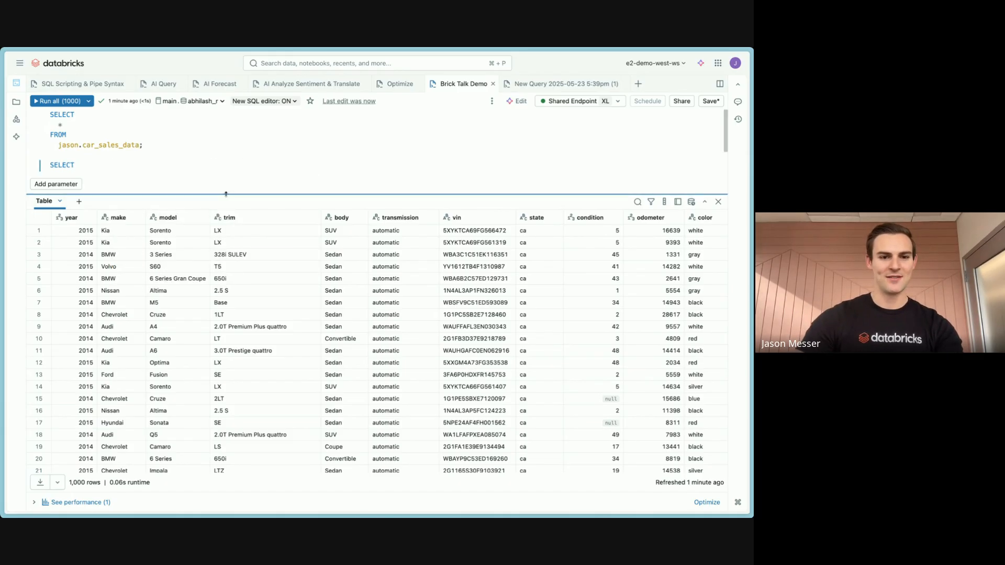
pyautogui.click(181, 145)
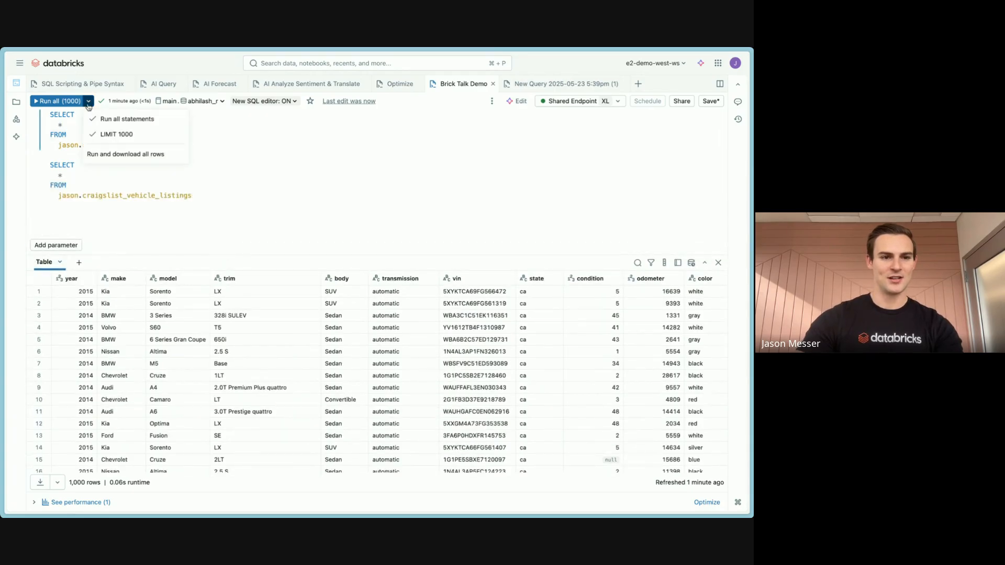
pyautogui.click(58, 101)
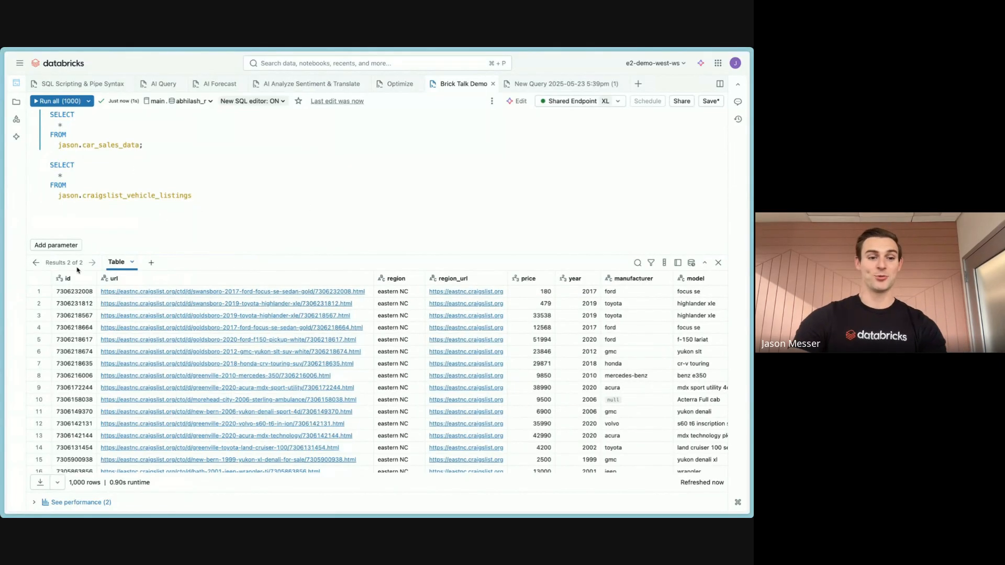
# Compare the results of the two statements, looking through the vehicle listings columns as far as VIN.
pyautogui.click(35, 263)
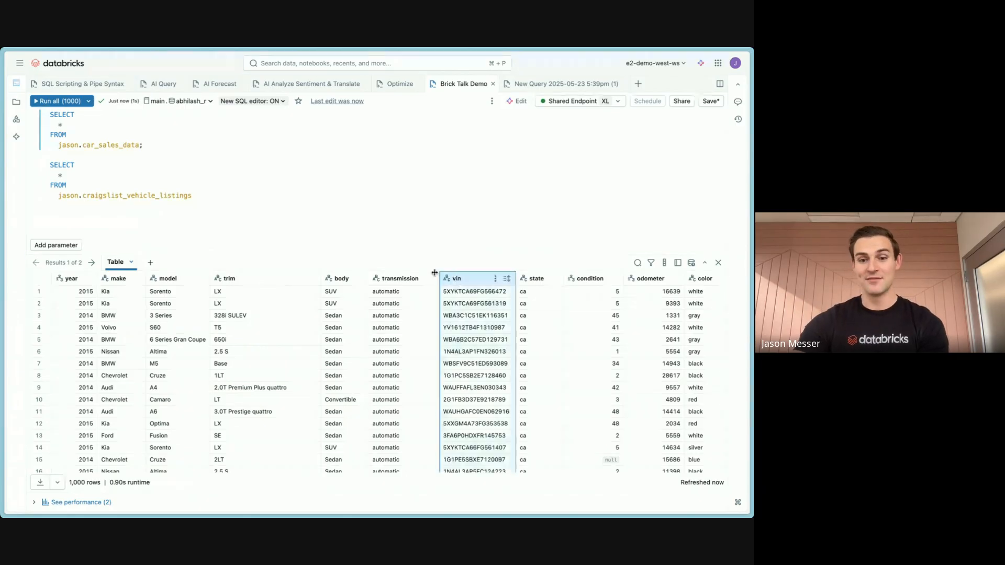
pyautogui.click(92, 262)
pyautogui.hscroll(10, 484, 355)
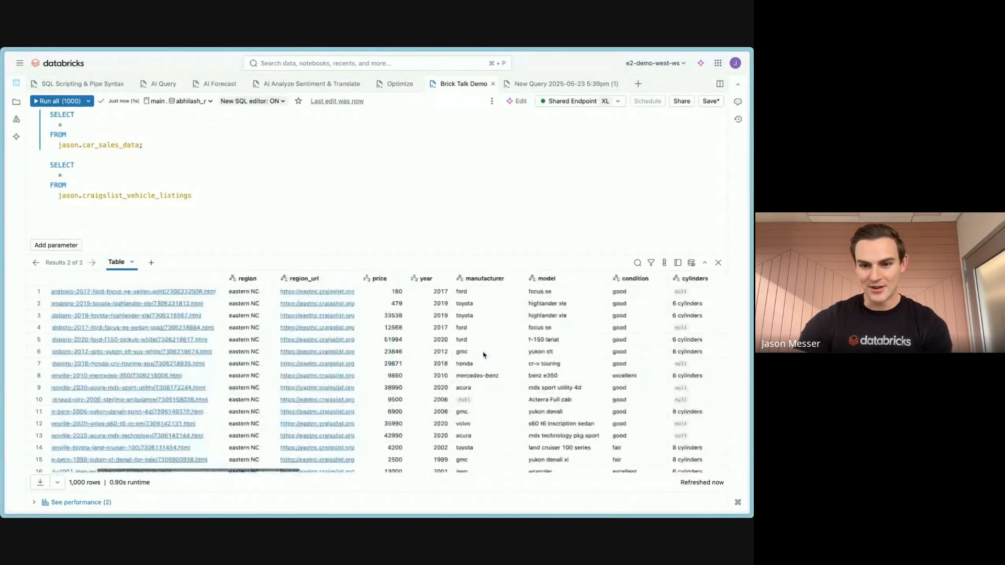
pyautogui.hscroll(5, 483, 355)
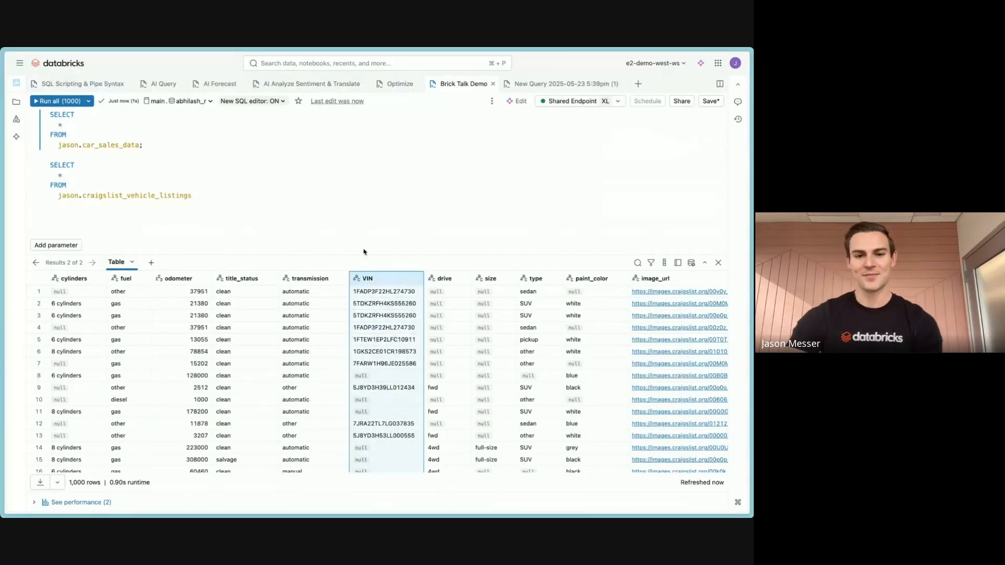
# Delete the second query on craigslist_vehicle_listings, keeping only the car_sales_data statement.
pyautogui.click(365, 215)
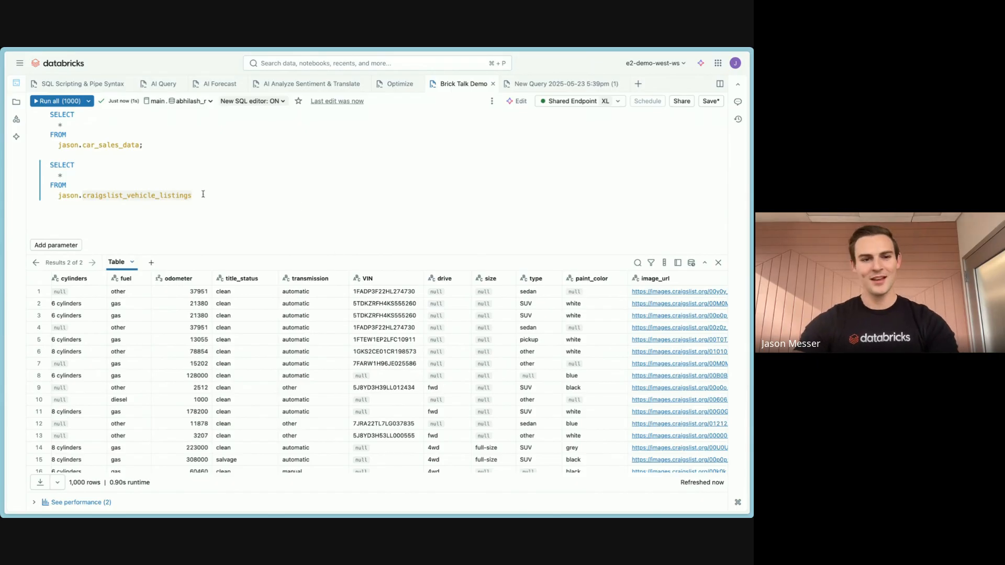
pyautogui.moveTo(193, 201); pyautogui.dragTo(1, 150)
pyautogui.press('BackSpace')
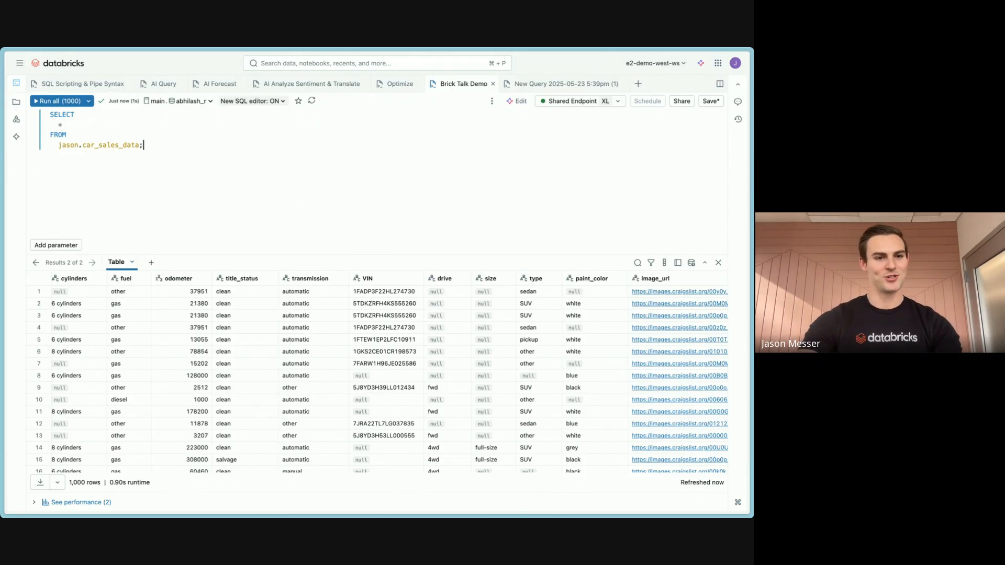
# Turn off the LIMIT 1000 option and run the car_sales_data query without it.
pyautogui.click(88, 101)
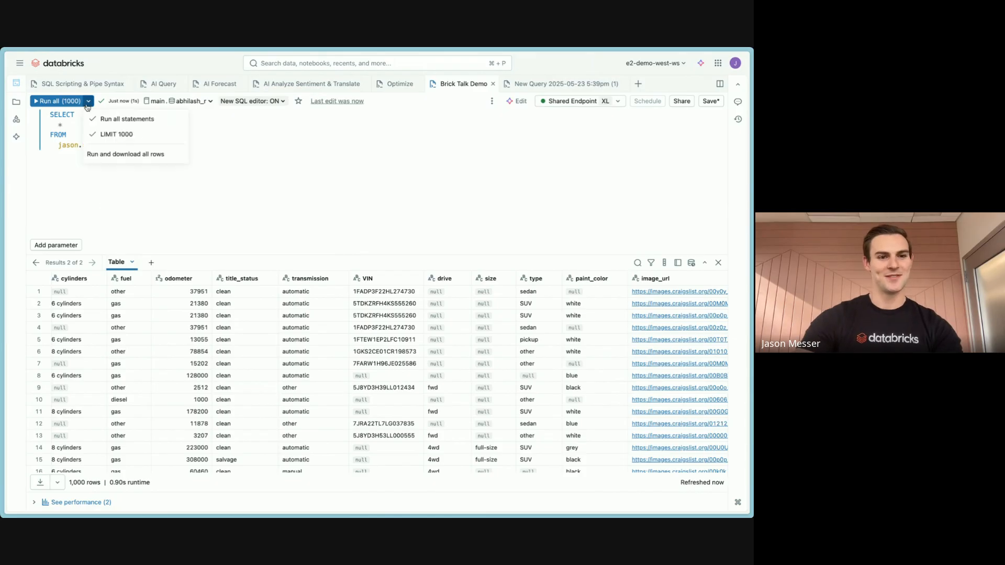
pyautogui.click(117, 134)
pyautogui.click(216, 119)
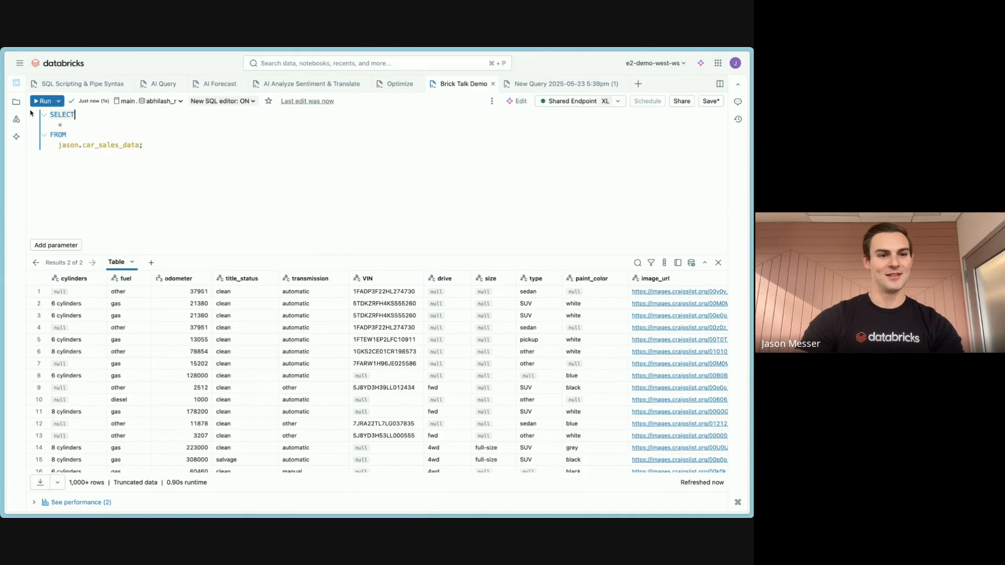
pyautogui.click(43, 101)
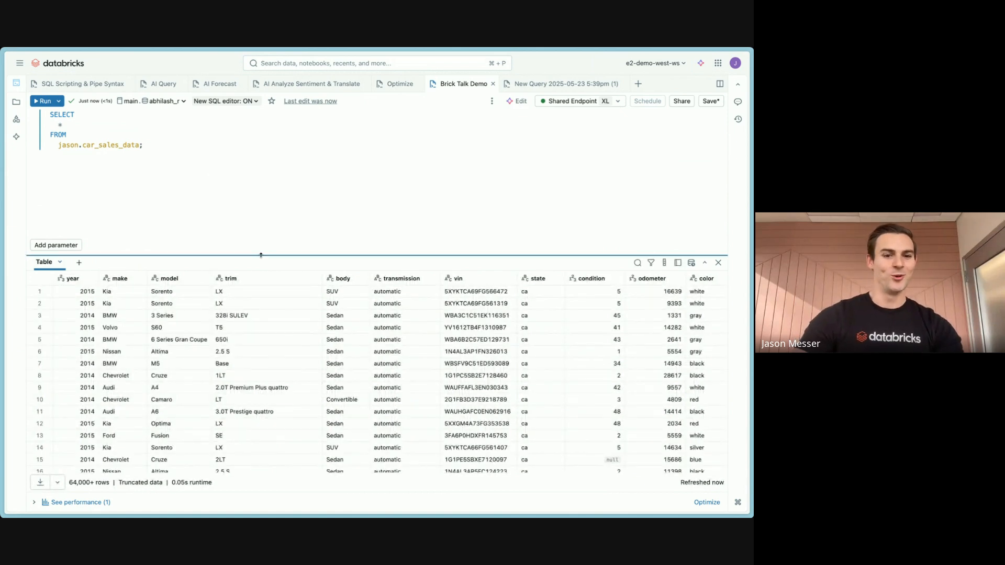
# Enlarge the results pane and select a block of cells across the year to trim columns, starting from row 2.
pyautogui.moveTo(262, 254); pyautogui.dragTo(270, 204)
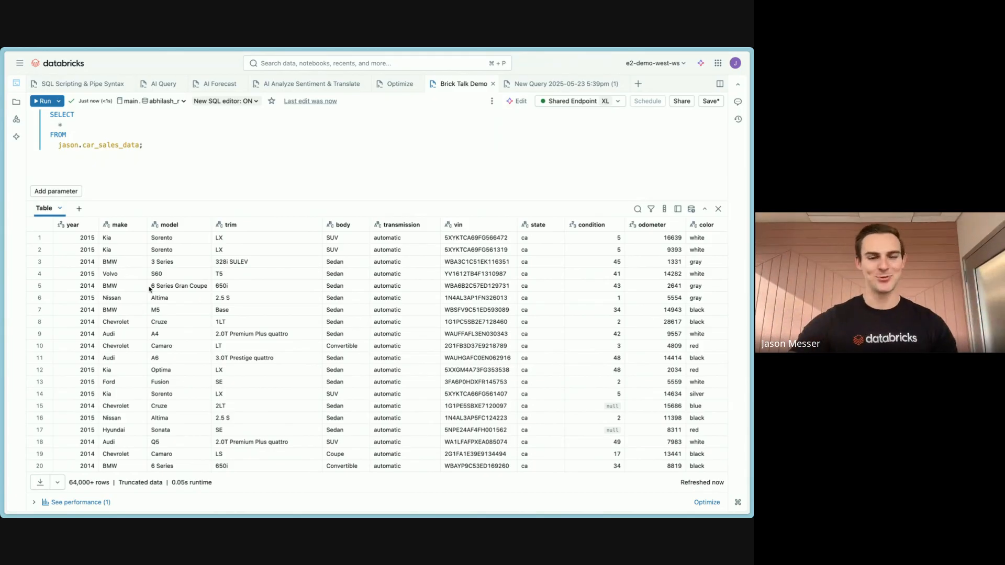
pyautogui.moveTo(88, 250); pyautogui.dragTo(267, 322)
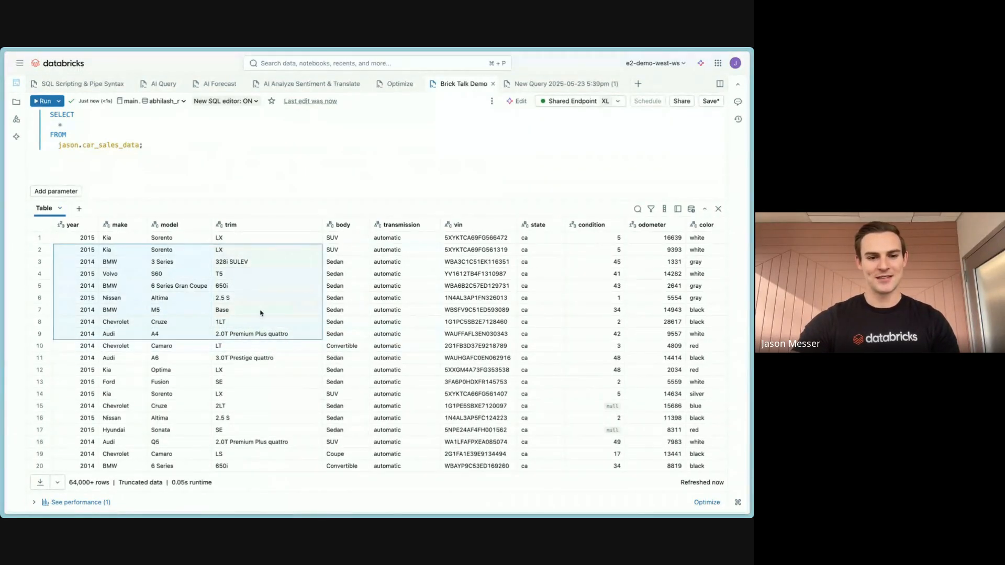
# Extend and shrink a cell selection from the model value in row 2 across neighbouring rows and columns, and clear it.
pyautogui.click(192, 254)
pyautogui.hotkey('shift', 'Down')
pyautogui.hotkey('shift', 'Down')
pyautogui.hotkey('shift', 'Right')
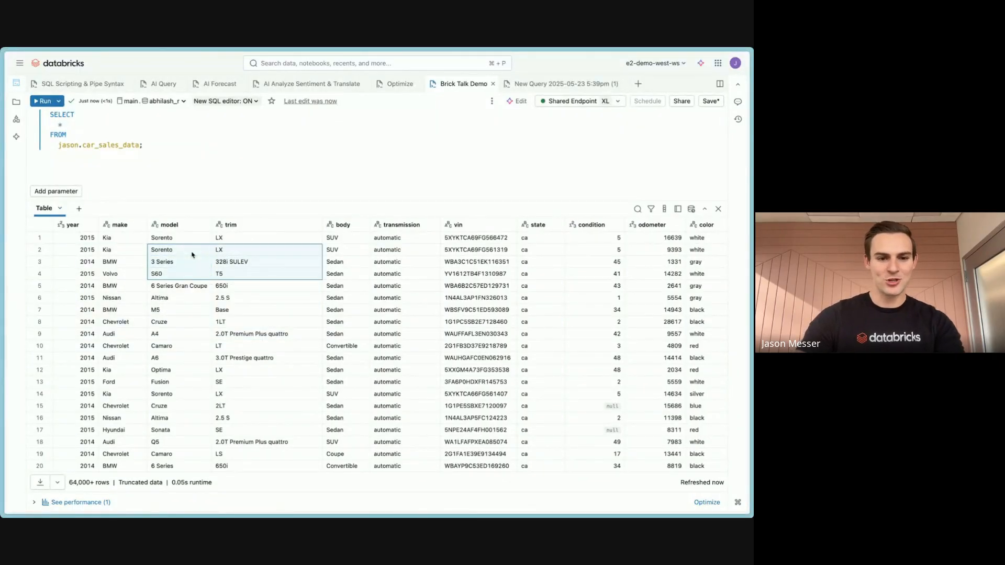
pyautogui.hotkey('shift', 'Right')
pyautogui.hotkey('shift', 'Right')
pyautogui.hotkey('shift', 'Right')
pyautogui.hotkey('shift', 'Down')
pyautogui.hotkey('shift', 'Down')
pyautogui.hotkey('shift', 'Left')
pyautogui.hotkey('shift', 'Left')
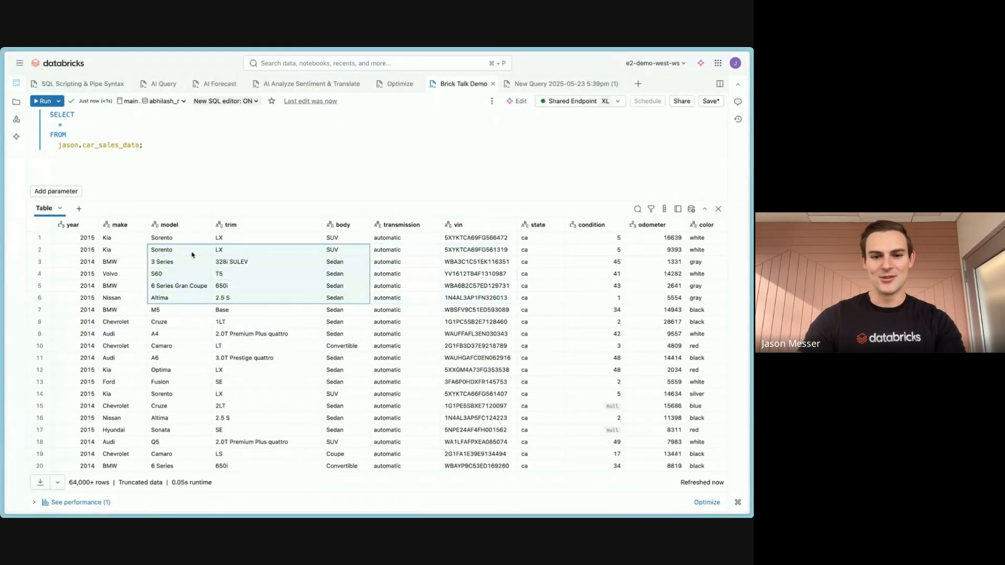
pyautogui.hotkey('shift', 'Right')
pyautogui.hotkey('shift', 'Right')
pyautogui.hotkey('shift', 'Down')
pyautogui.hotkey('shift', 'Down')
pyautogui.hotkey('shift', 'Left')
pyautogui.hotkey('shift', 'Left')
pyautogui.hotkey('shift', 'Up')
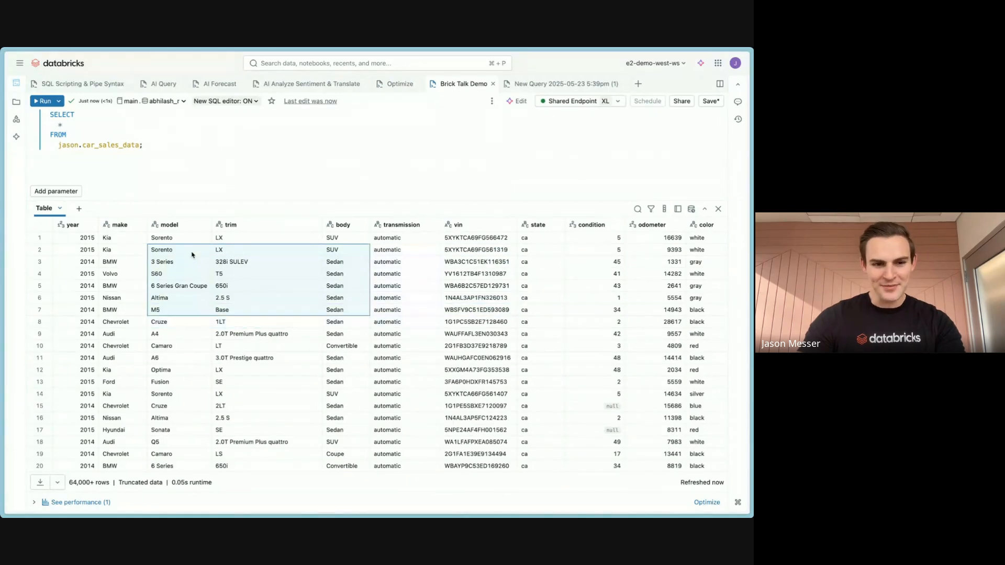
pyautogui.click(130, 279)
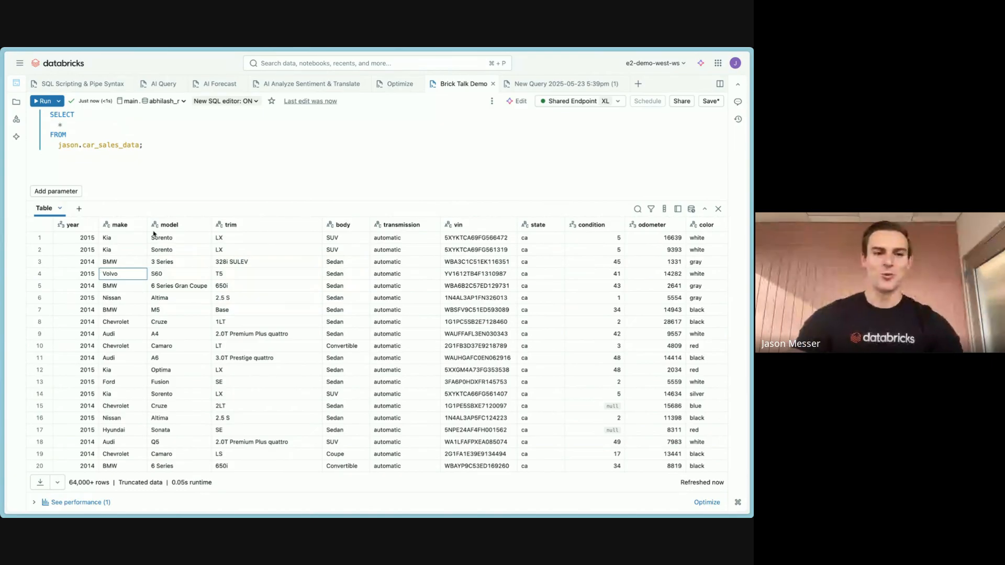
pyautogui.click(160, 207)
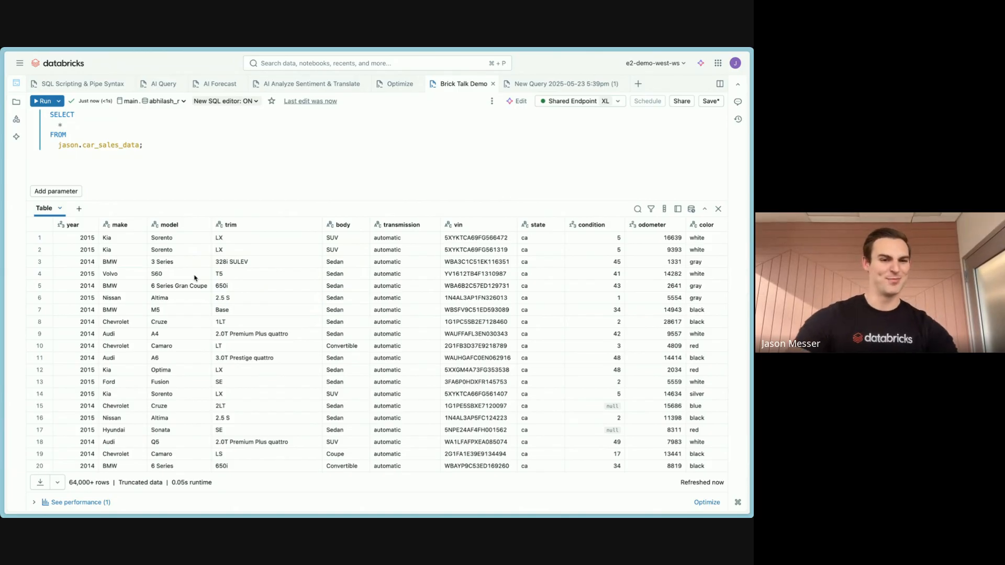
# Add a filter on the make column so the results table includes only Audi.
pyautogui.click(126, 225)
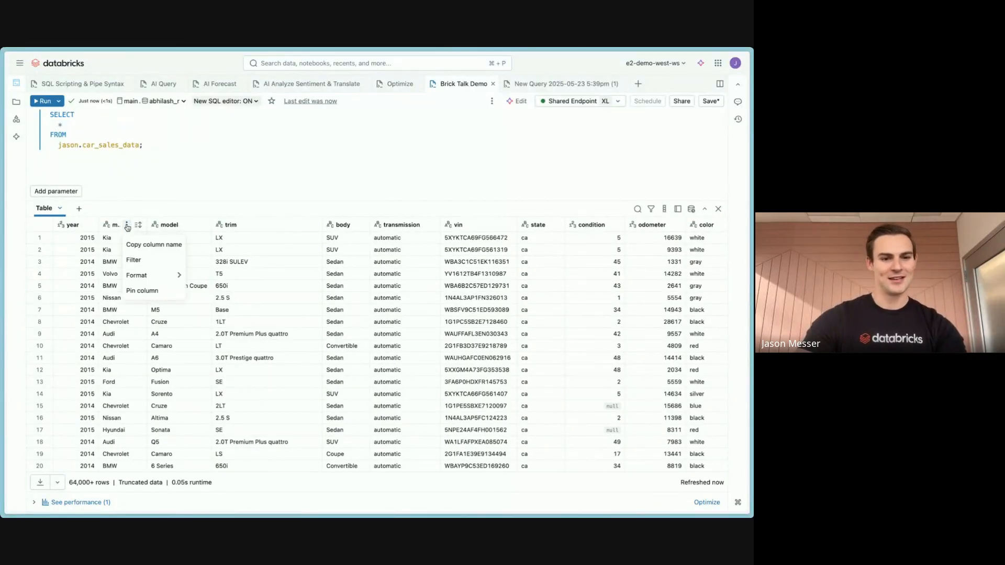
pyautogui.click(135, 260)
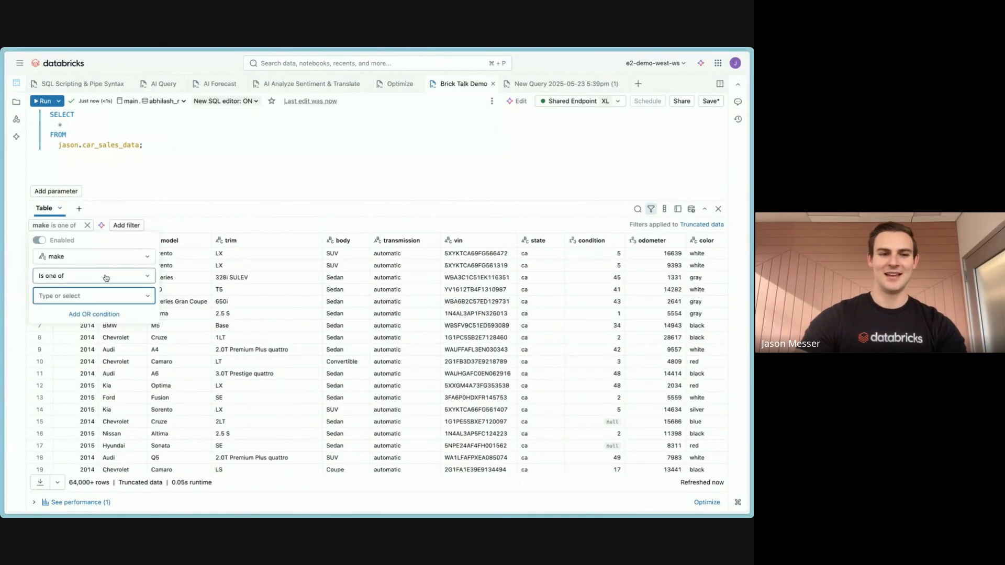
pyautogui.write('audi')
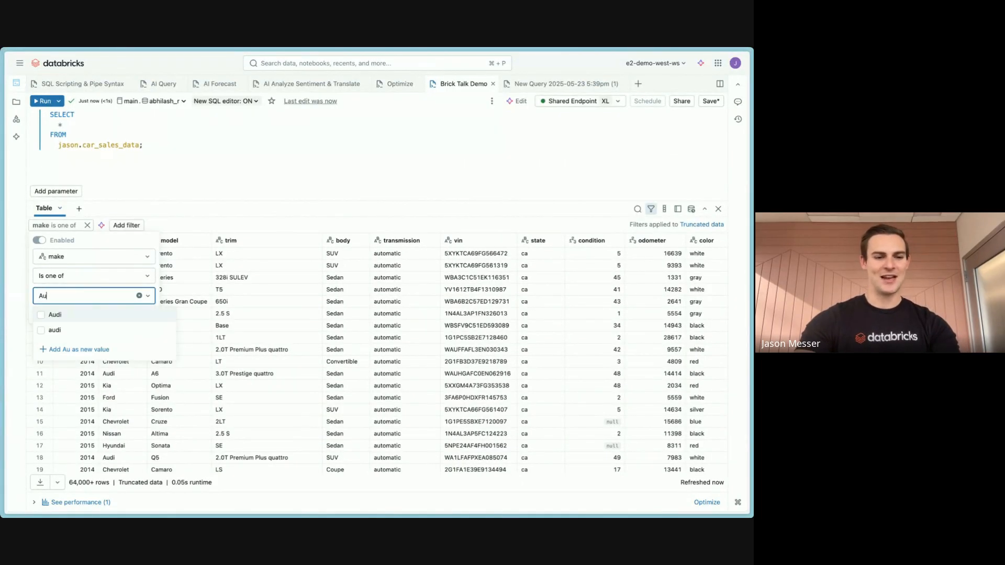
pyautogui.click(44, 315)
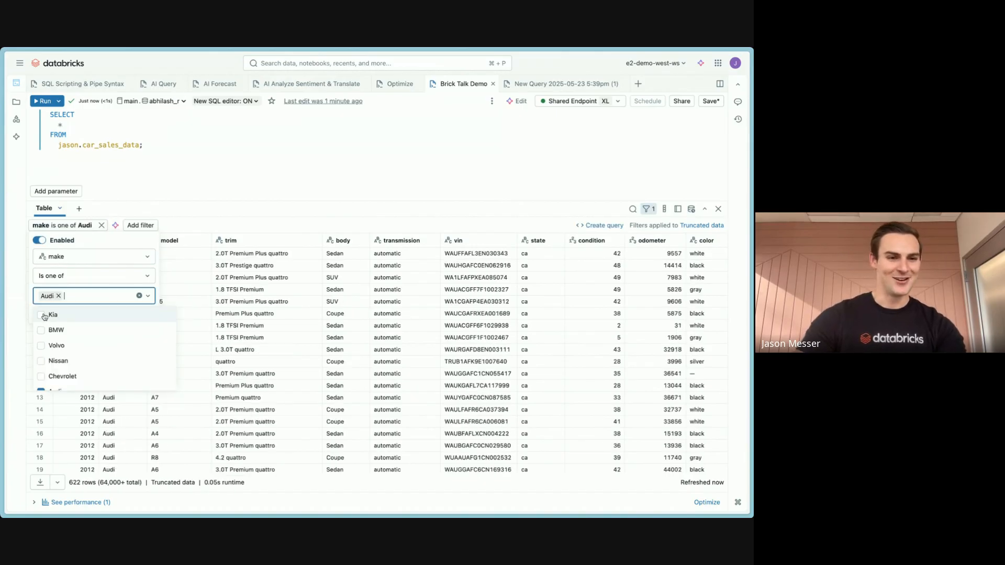
pyautogui.click(193, 173)
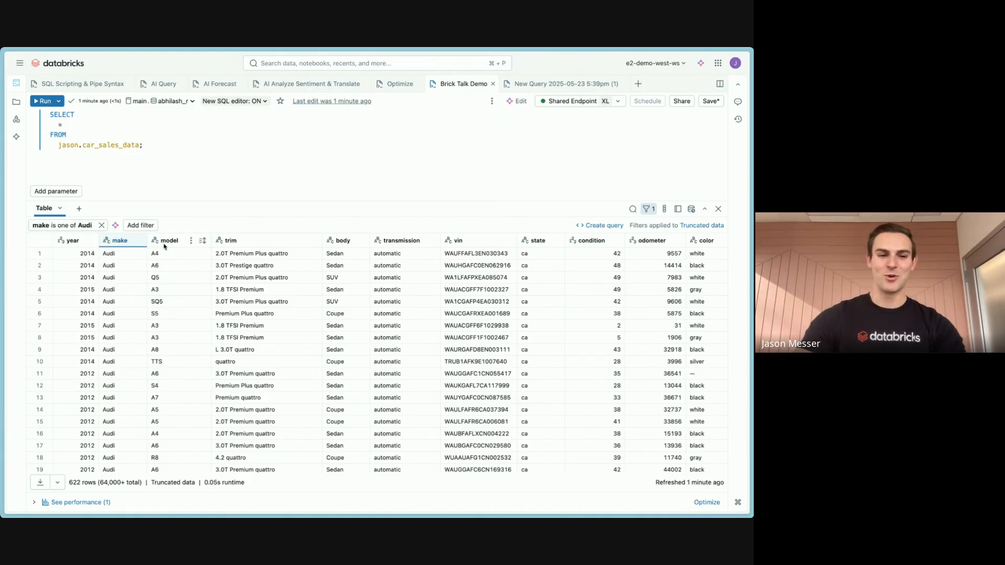
# Filter the results by the first row's cell values, using A4 for the model and white for the color.
pyautogui.click(184, 257)
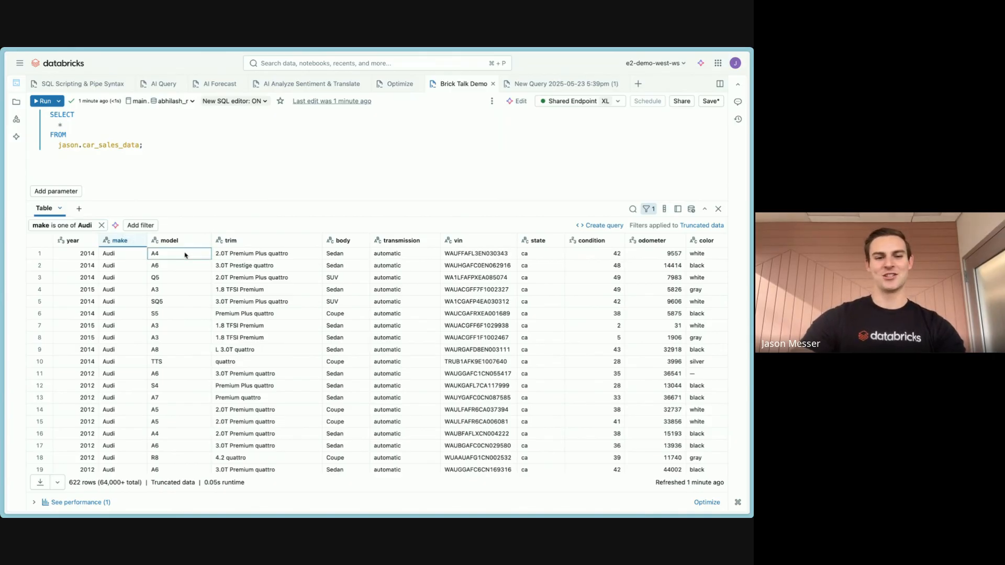
pyautogui.rightClick(186, 258)
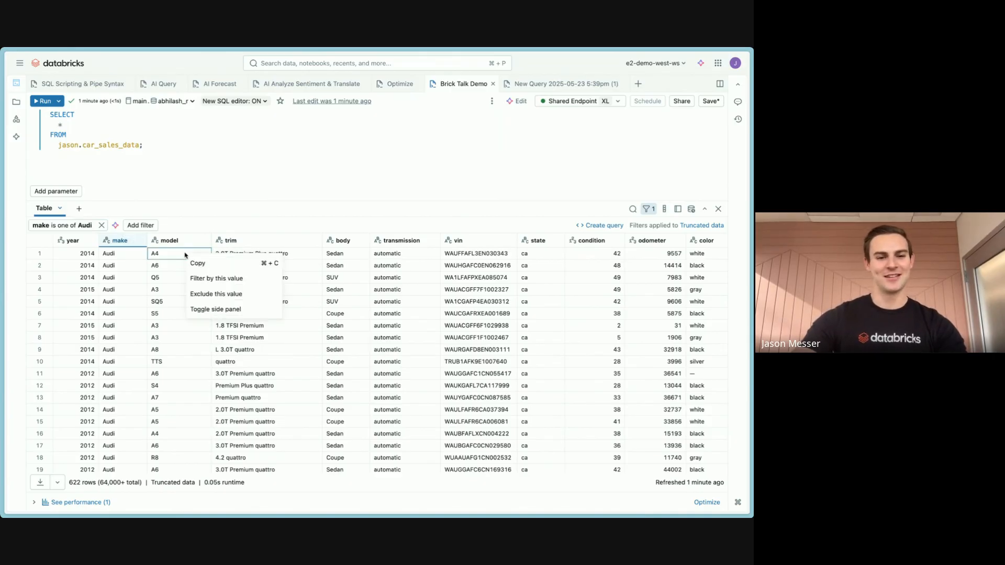
pyautogui.click(206, 280)
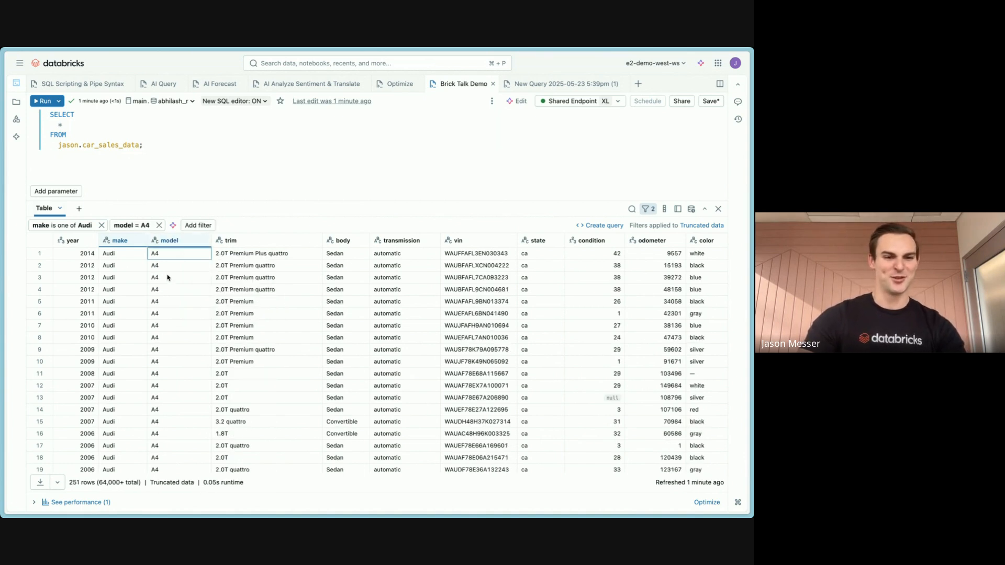
pyautogui.hscroll(7, 340, 321)
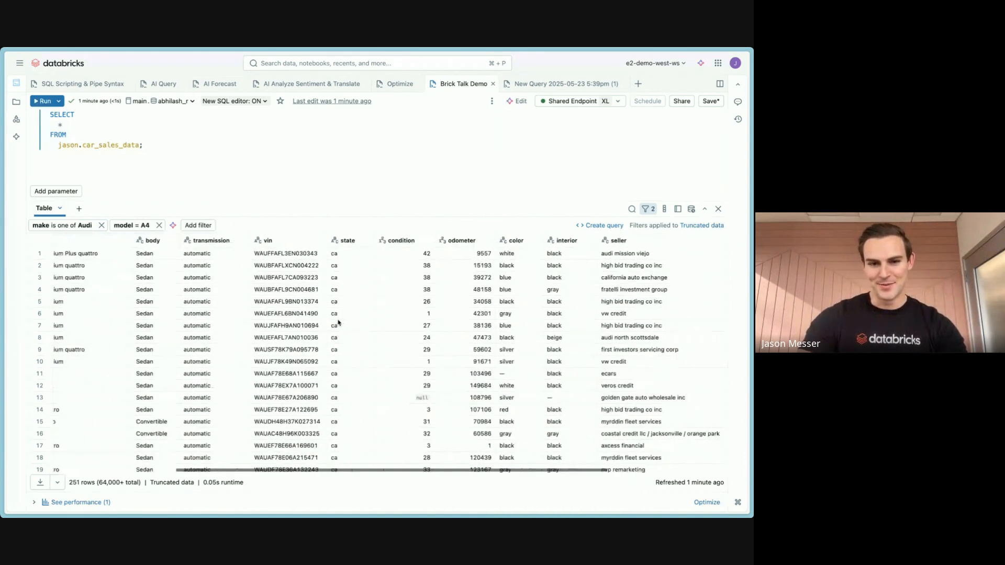
pyautogui.click(340, 255)
pyautogui.rightClick(340, 255)
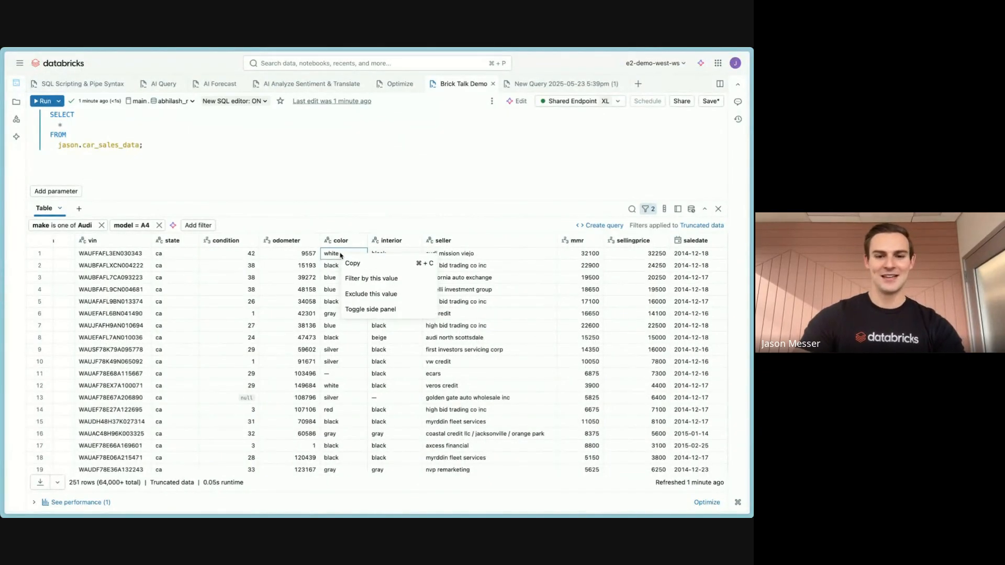
pyautogui.click(360, 276)
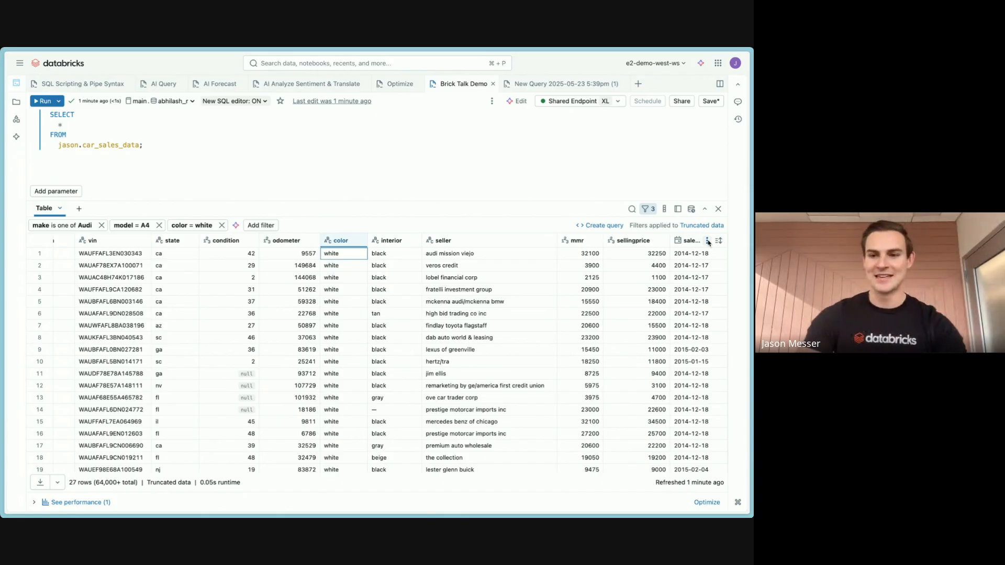
# Add a filter on the saledate column with the After condition.
pyautogui.click(707, 241)
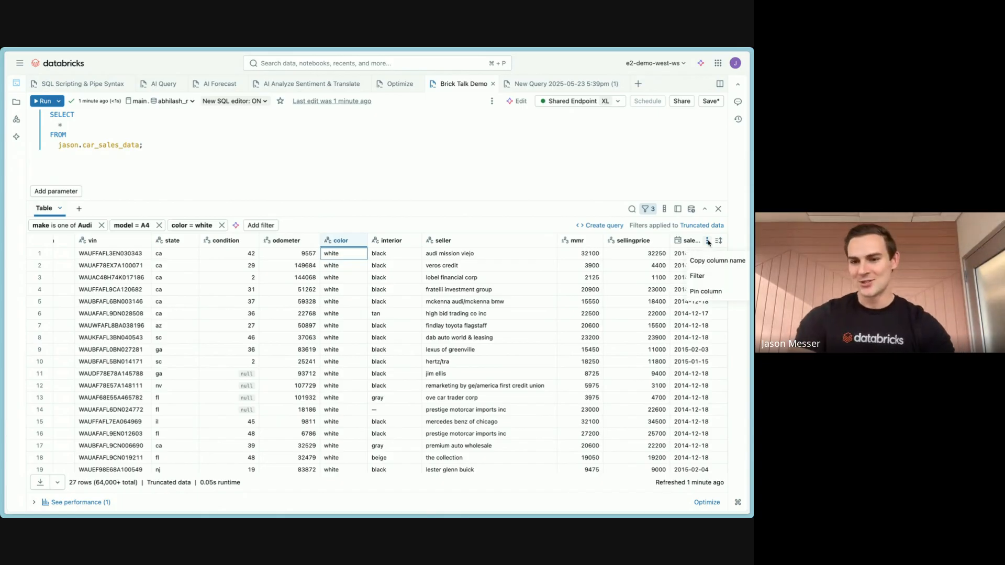
pyautogui.click(707, 277)
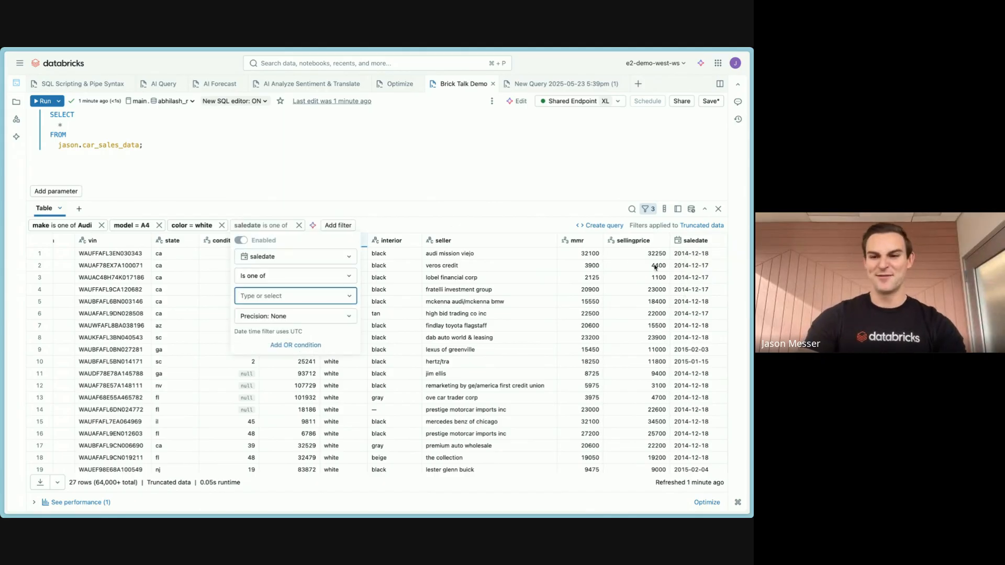
pyautogui.click(275, 279)
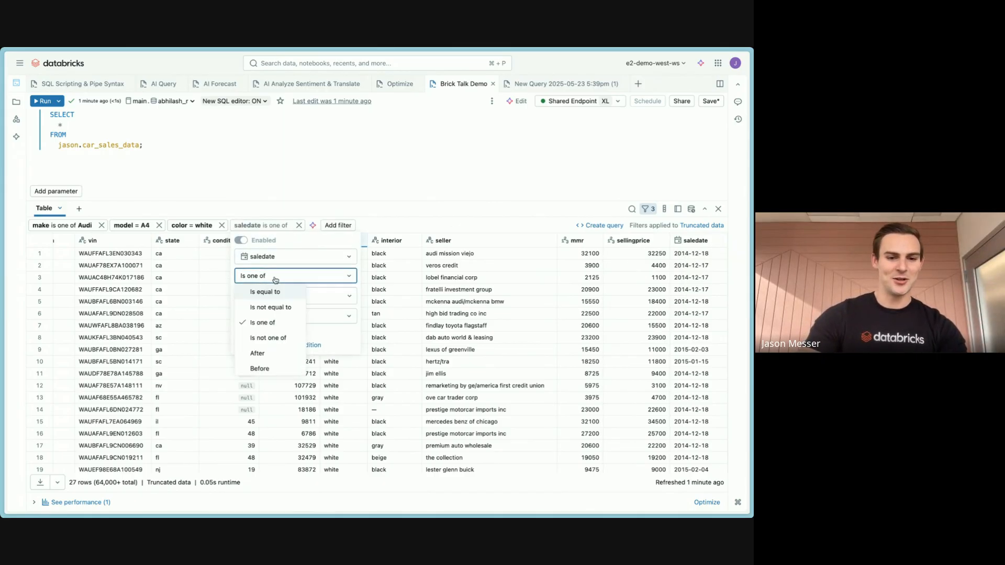
pyautogui.click(259, 333)
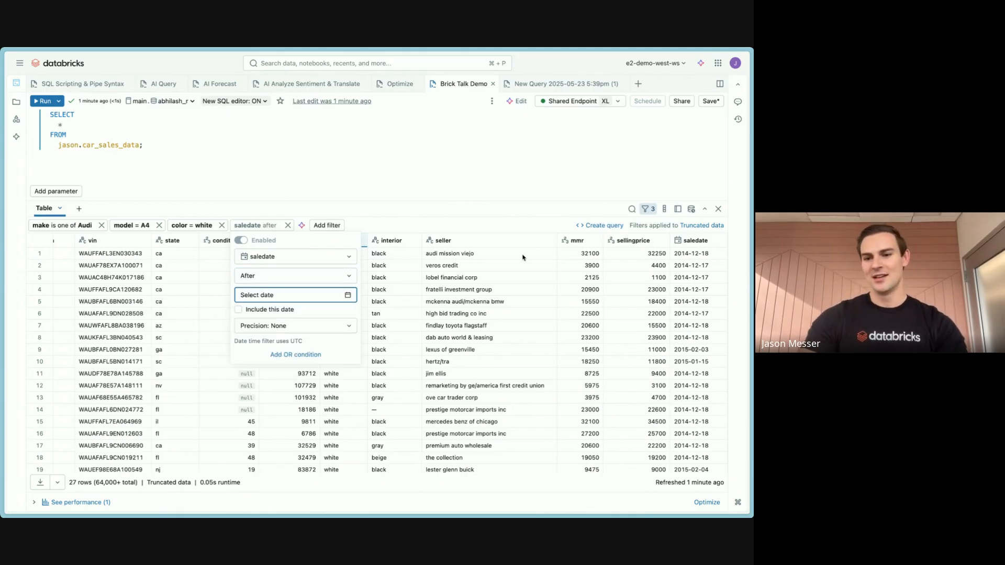
pyautogui.scroll(-3, 701, 347)
pyautogui.scroll(3, 701, 348)
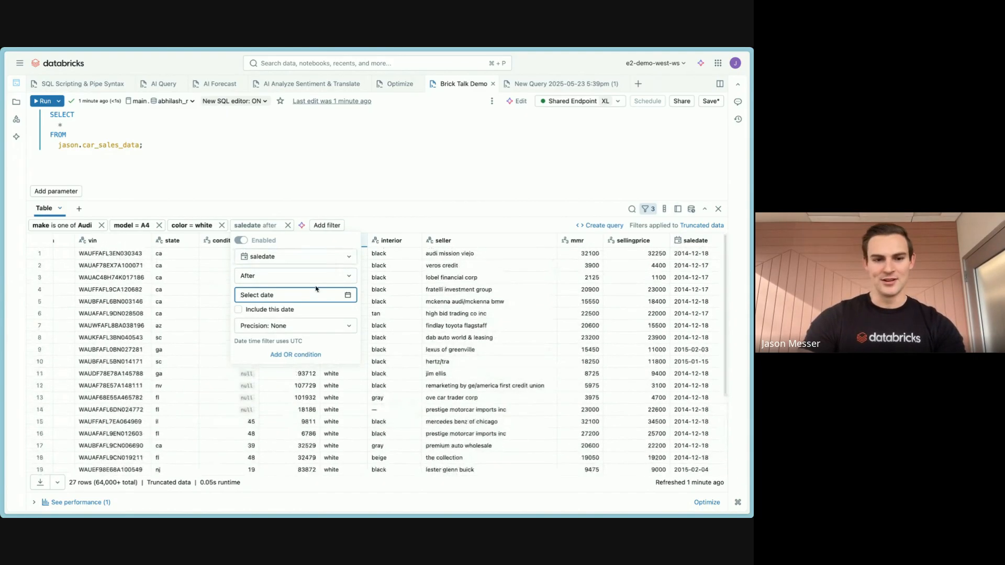
# Set the saledate filter's date to 2015-01-01.
pyautogui.click(295, 295)
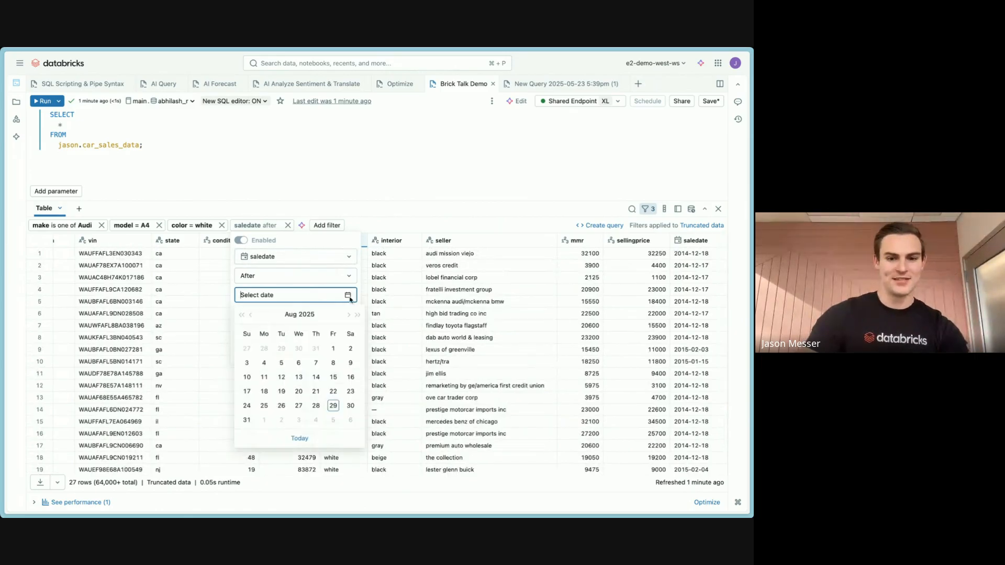
pyautogui.click(292, 316)
pyautogui.click(242, 315)
pyautogui.click(242, 315)
pyautogui.click(242, 315)
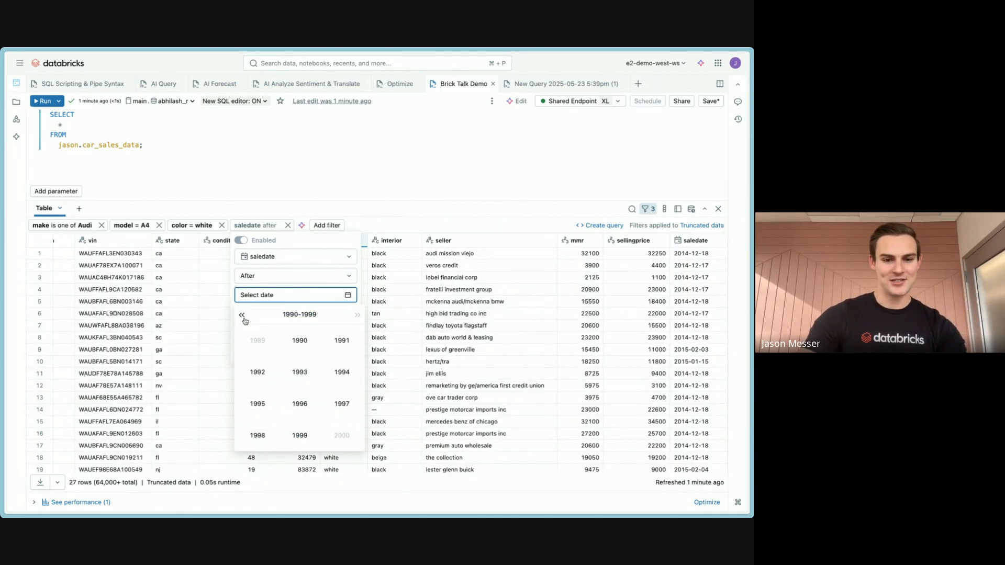
pyautogui.click(358, 315)
pyautogui.click(358, 315)
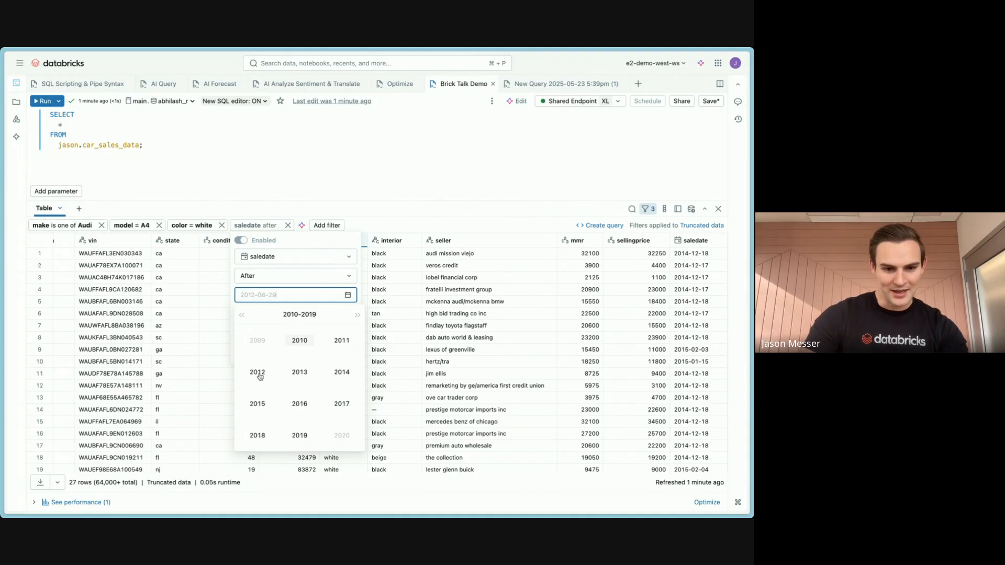
pyautogui.click(257, 404)
pyautogui.click(258, 340)
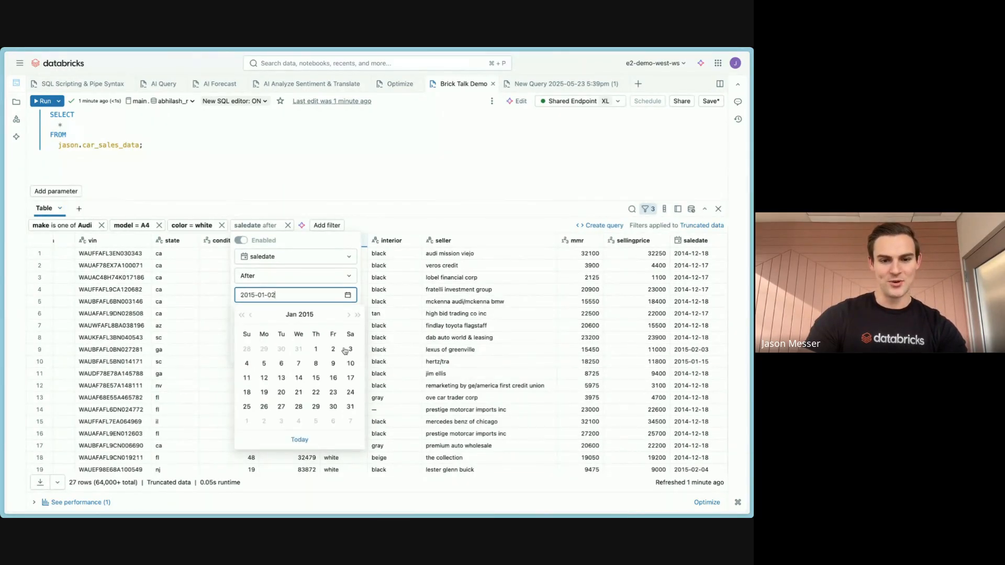
pyautogui.click(316, 349)
pyautogui.click(399, 166)
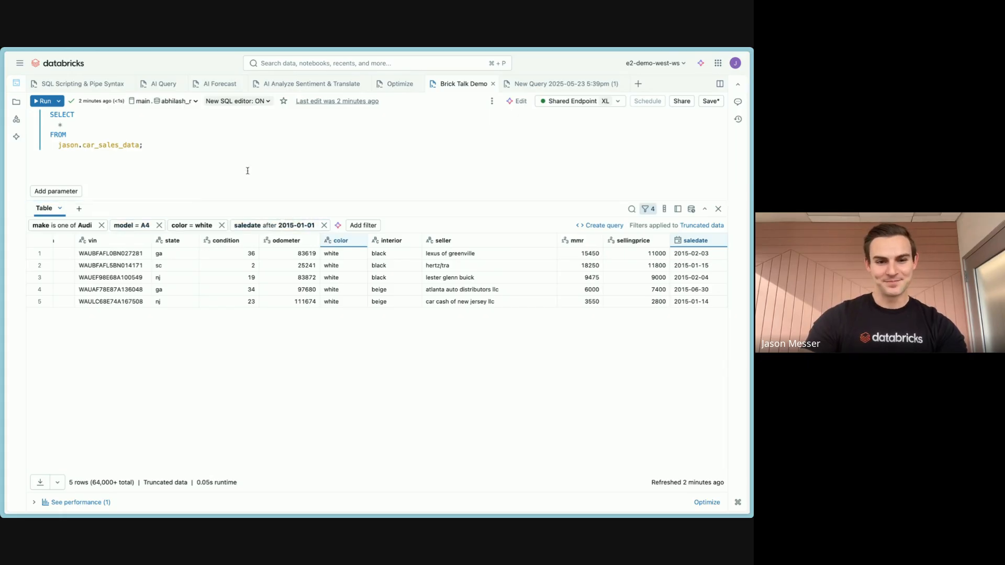
# Remove the make, model, color and saledate filters from the results table.
pyautogui.click(102, 225)
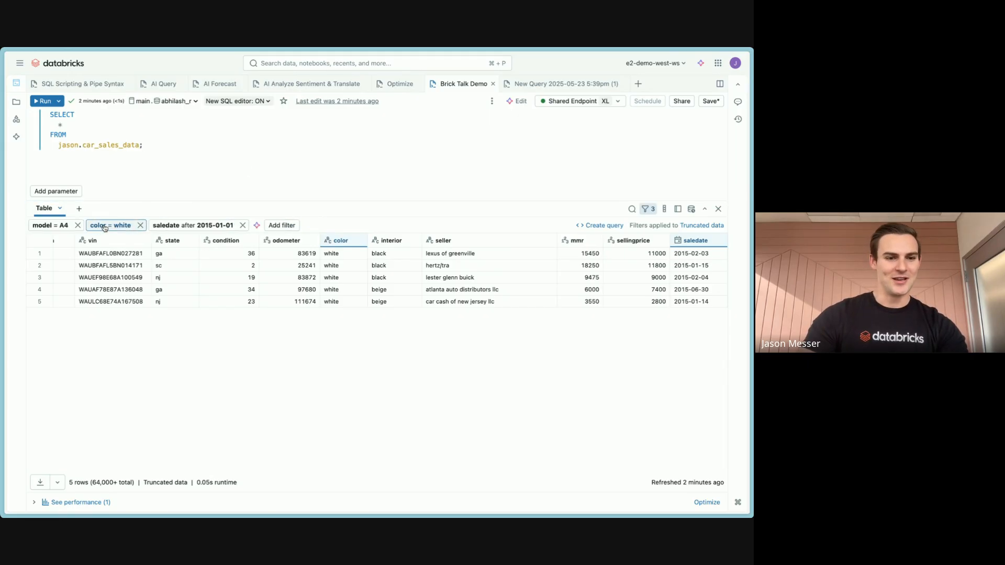
pyautogui.click(78, 225)
pyautogui.click(82, 225)
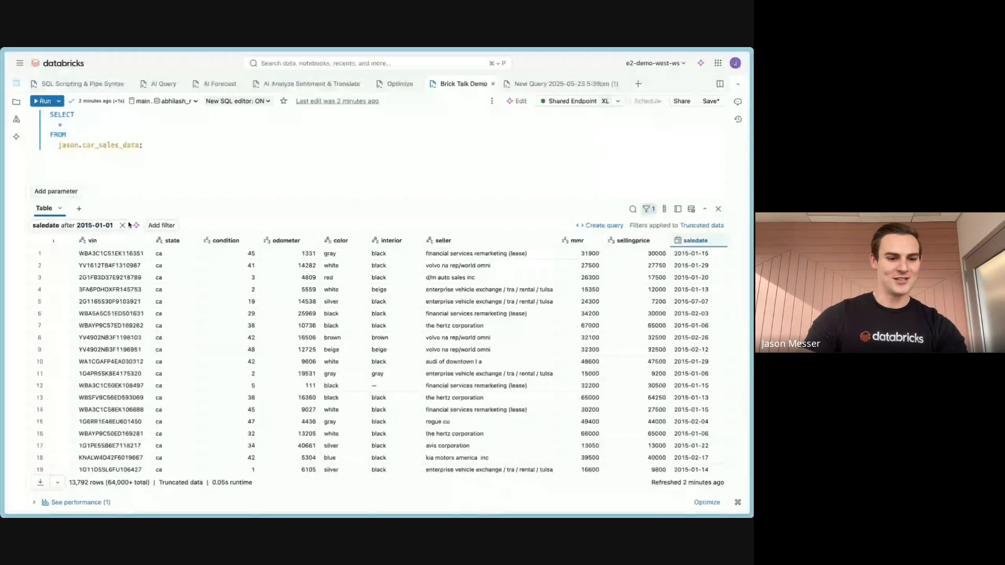
pyautogui.click(123, 225)
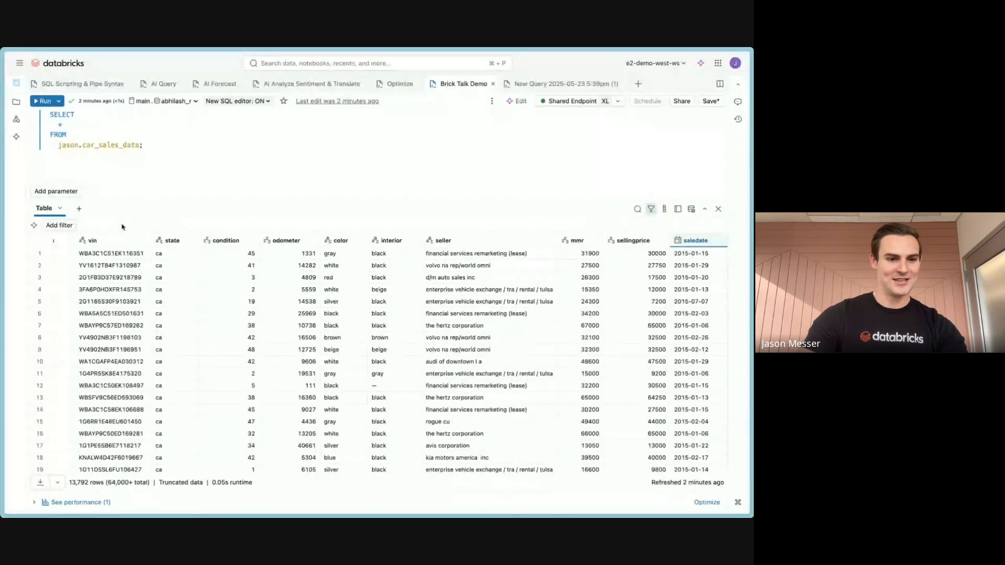
# Generate filters from the natural-language description "white Audi A4s sold after Jan 1 2015".
pyautogui.click(33, 227)
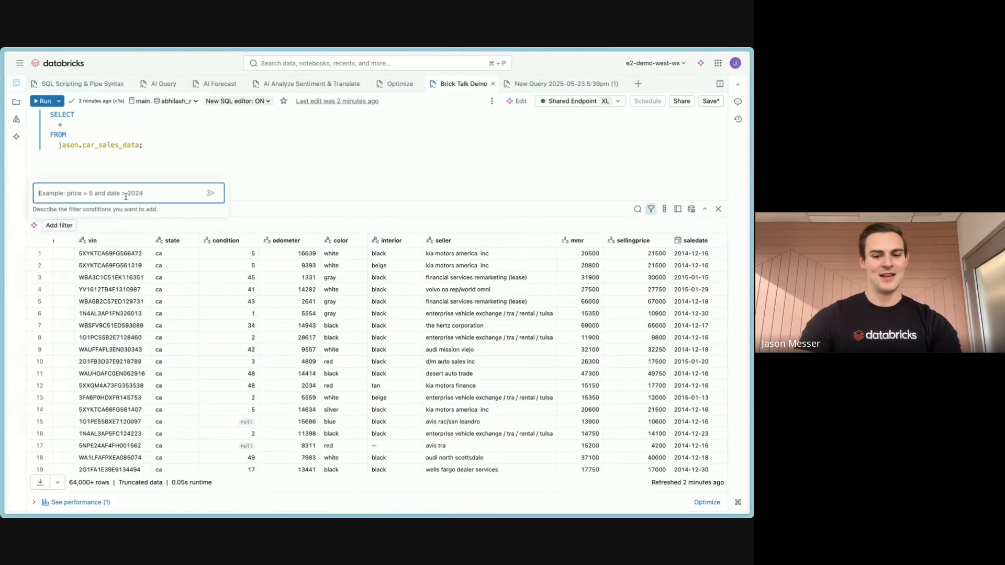
pyautogui.write('white Audi A4s')
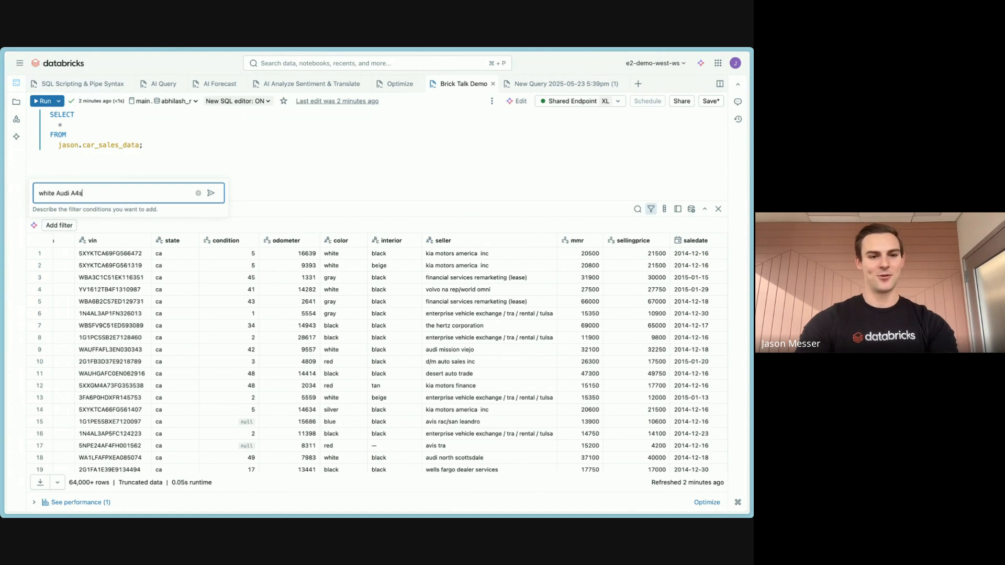
pyautogui.write(' sold after Jan 1')
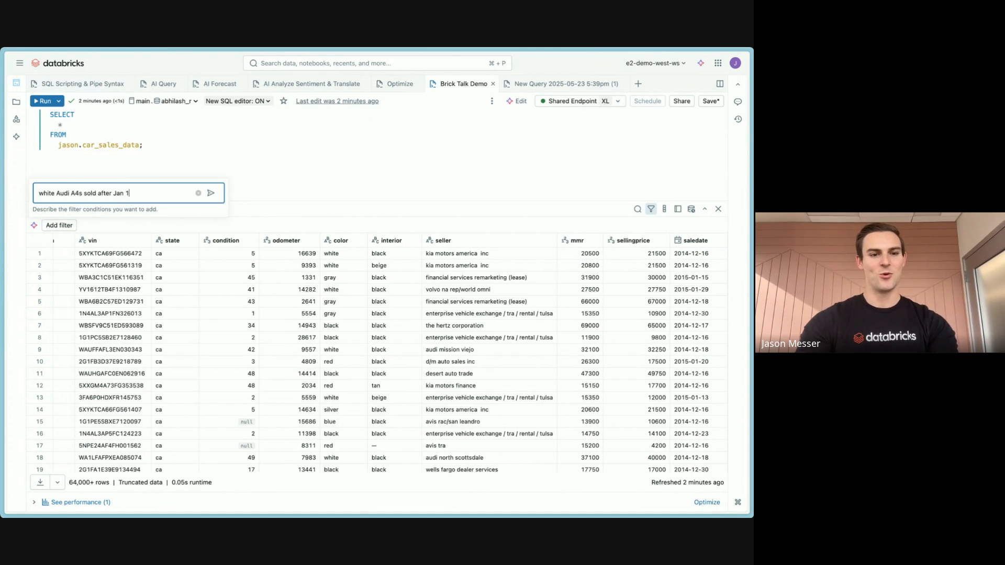
pyautogui.write(' 2015')
pyautogui.press('Return')
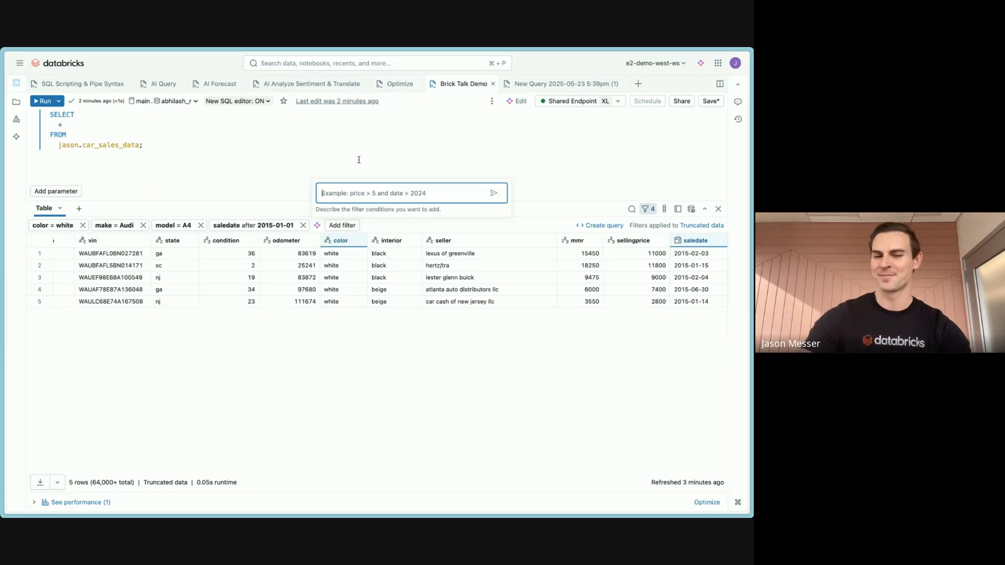
pyautogui.click(380, 148)
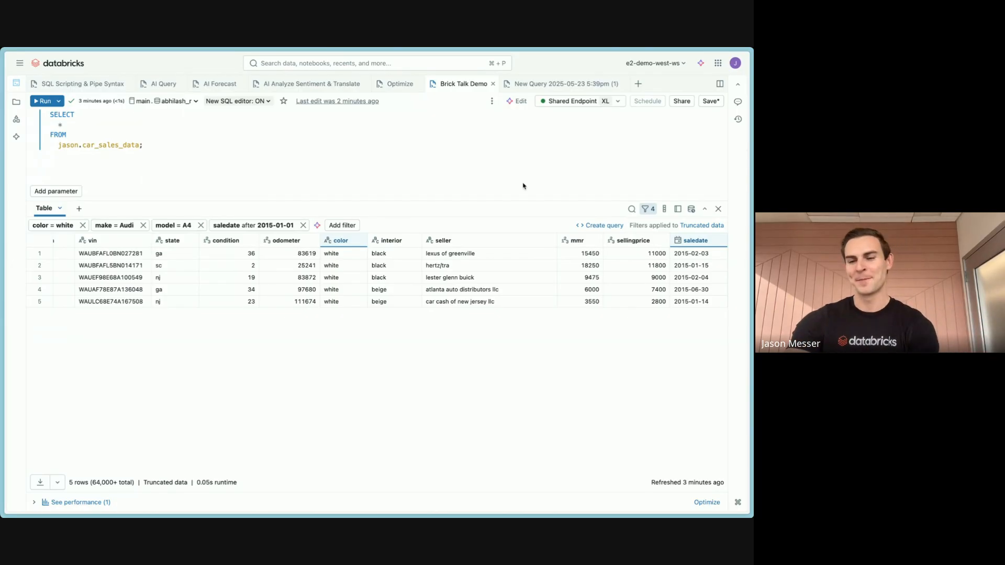
# Apply the filters to the full dataset instead of the truncated data.
pyautogui.click(715, 228)
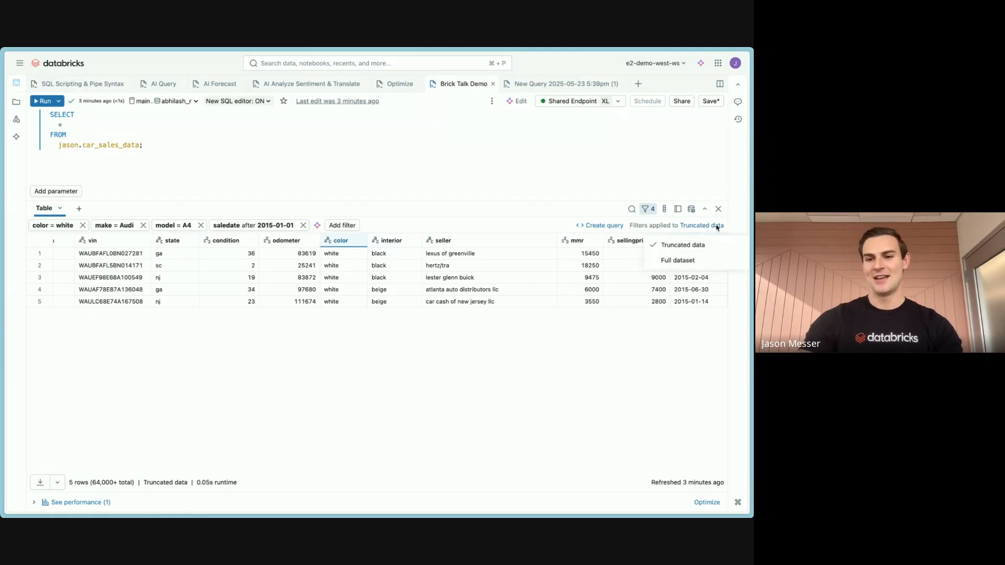
pyautogui.click(684, 261)
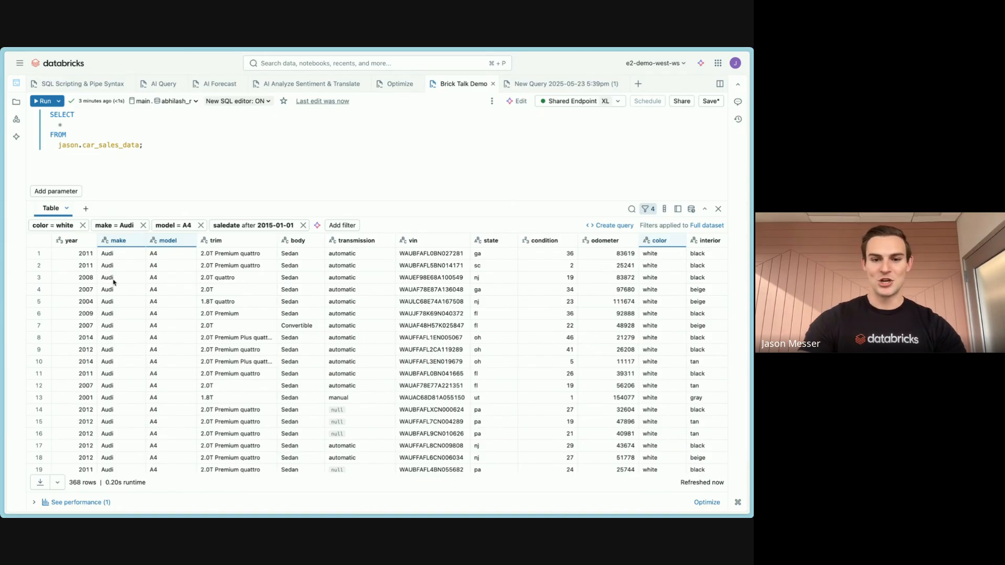
pyautogui.scroll(-1, 236, 392)
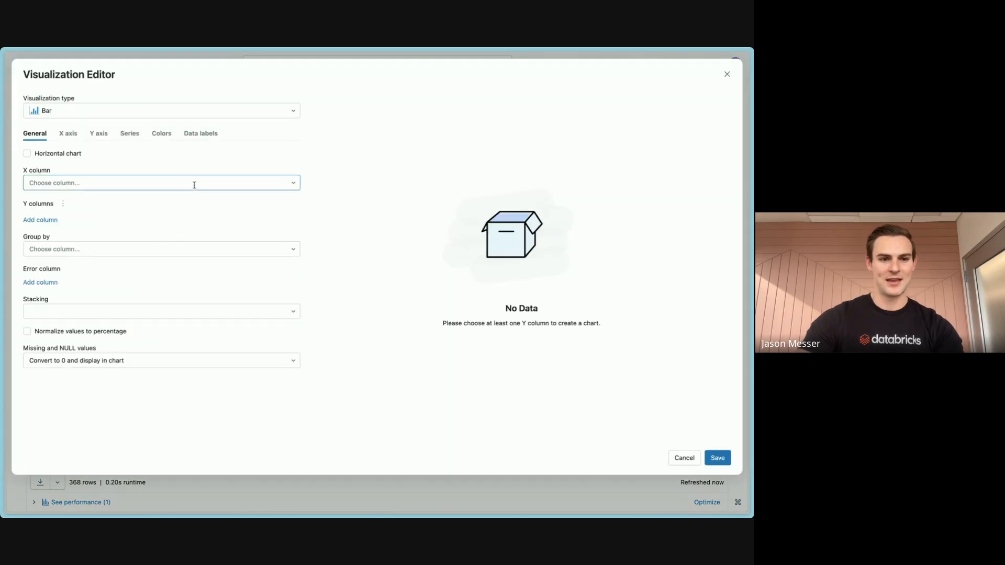
# Choose color as the X column of the new bar visualization.
pyautogui.click(172, 184)
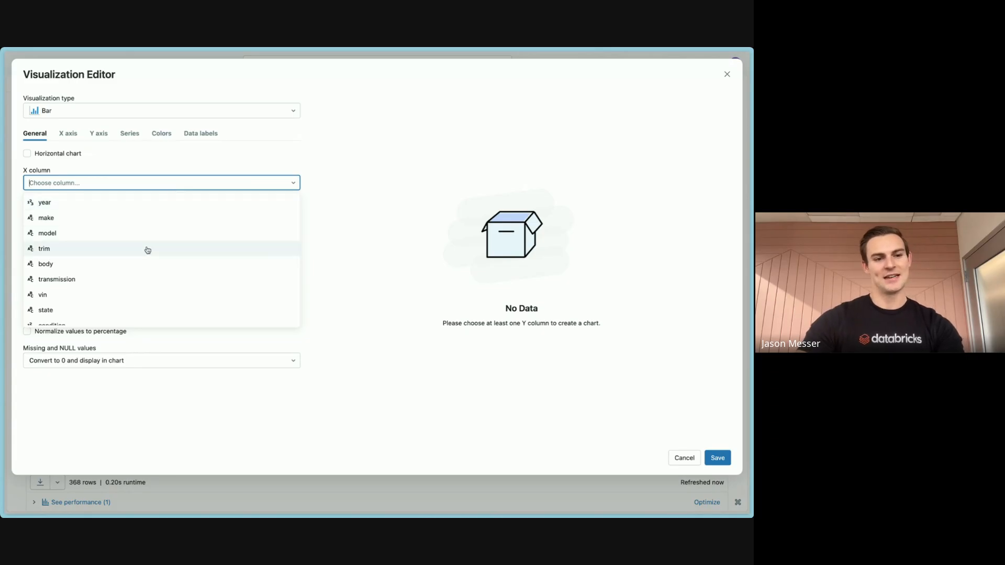
pyautogui.scroll(-3, 135, 282)
pyautogui.scroll(-2, 136, 283)
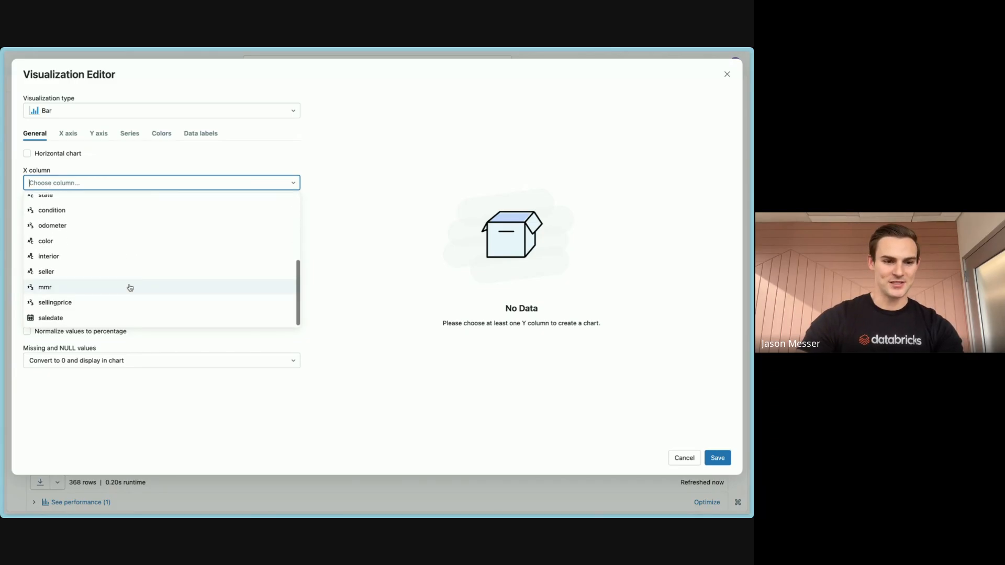
pyautogui.click(65, 240)
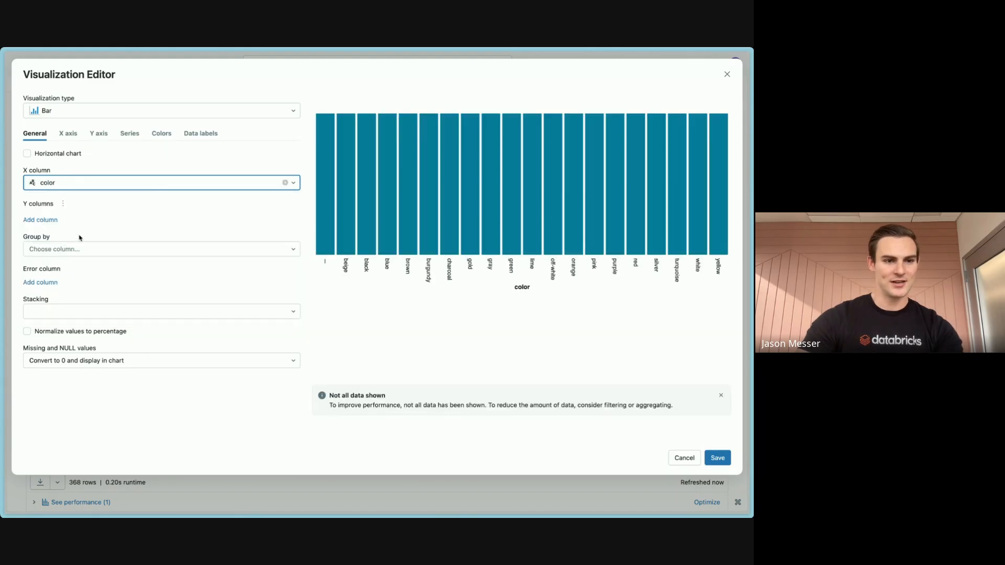
# Add sellingprice as the Y column with Average aggregation and save the bar visualization.
pyautogui.click(42, 220)
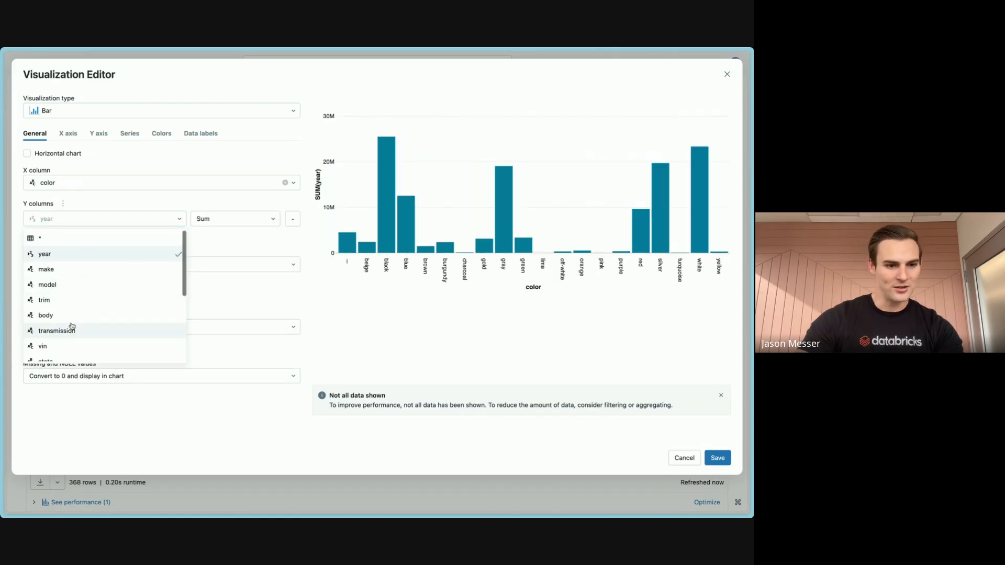
pyautogui.scroll(-3, 71, 329)
pyautogui.scroll(-2, 63, 328)
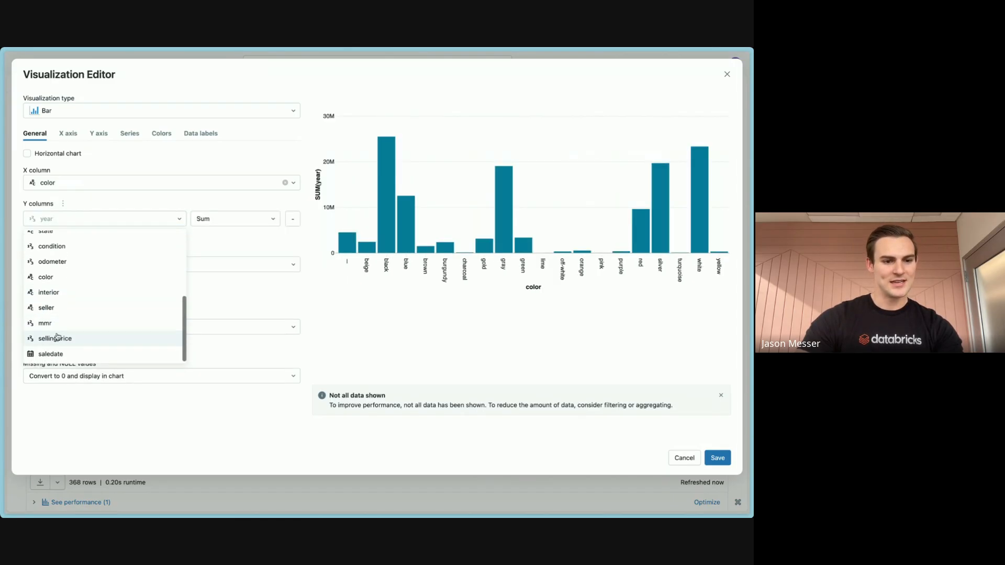
pyautogui.click(58, 337)
pyautogui.click(229, 223)
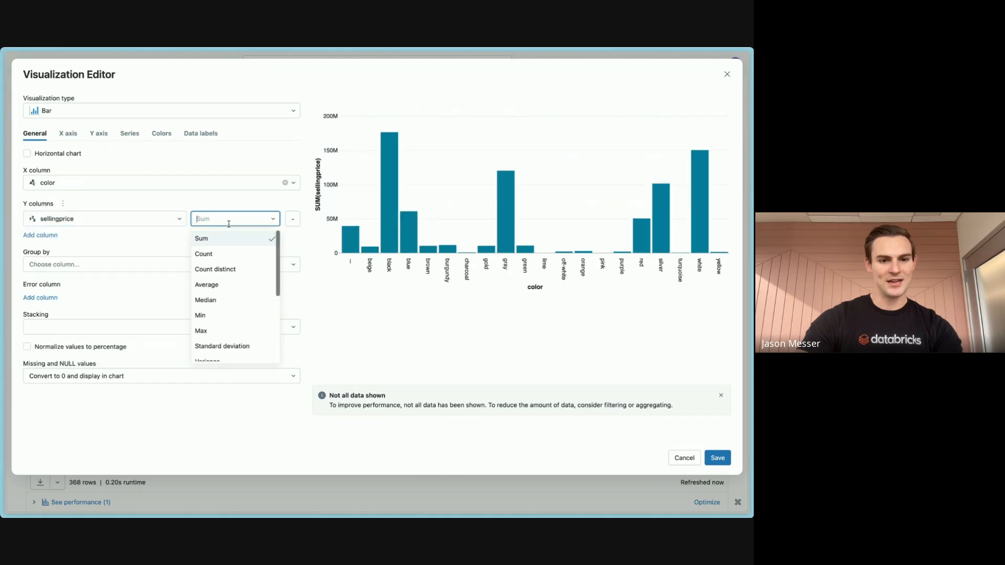
pyautogui.click(215, 285)
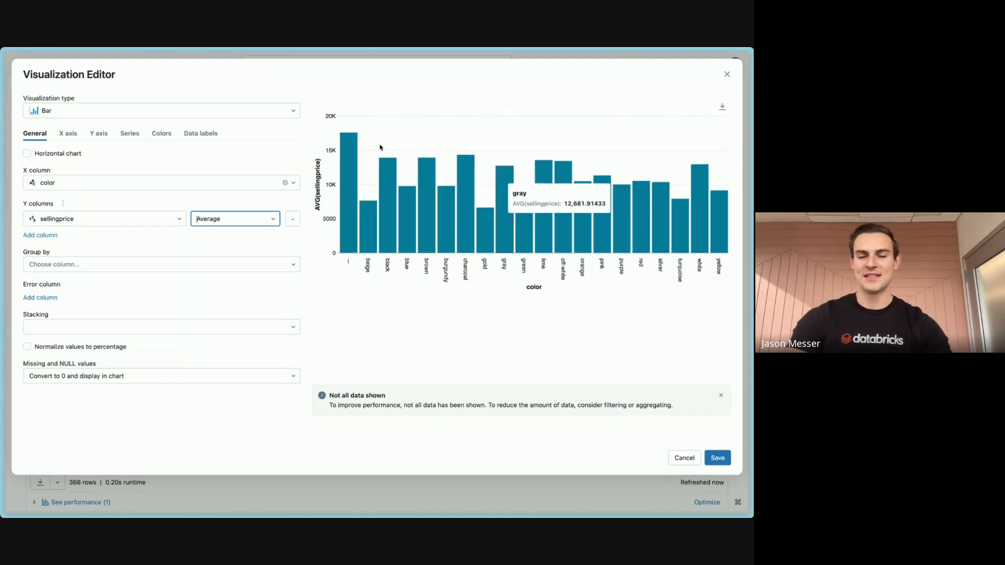
pyautogui.moveTo(345, 185)
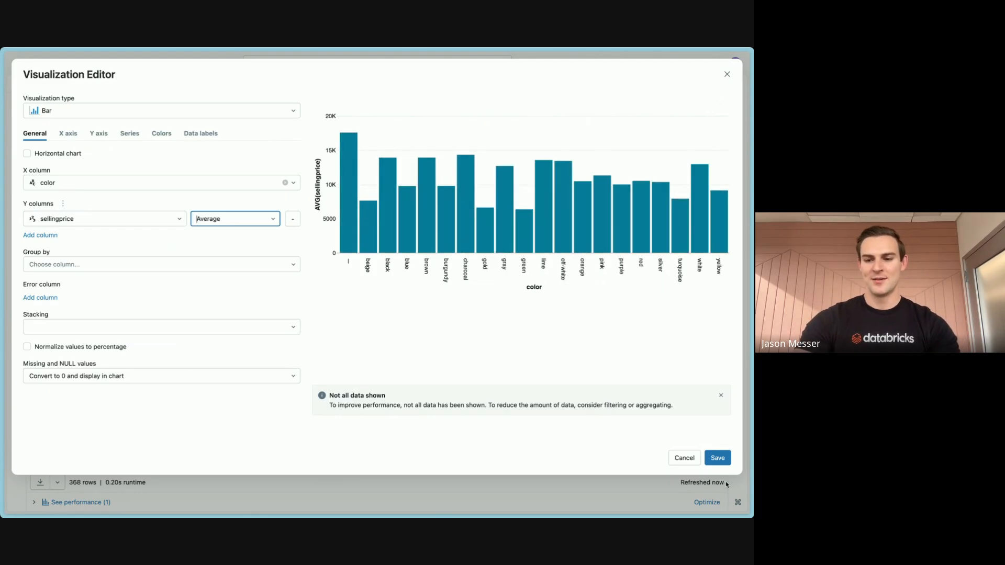
pyautogui.click(717, 457)
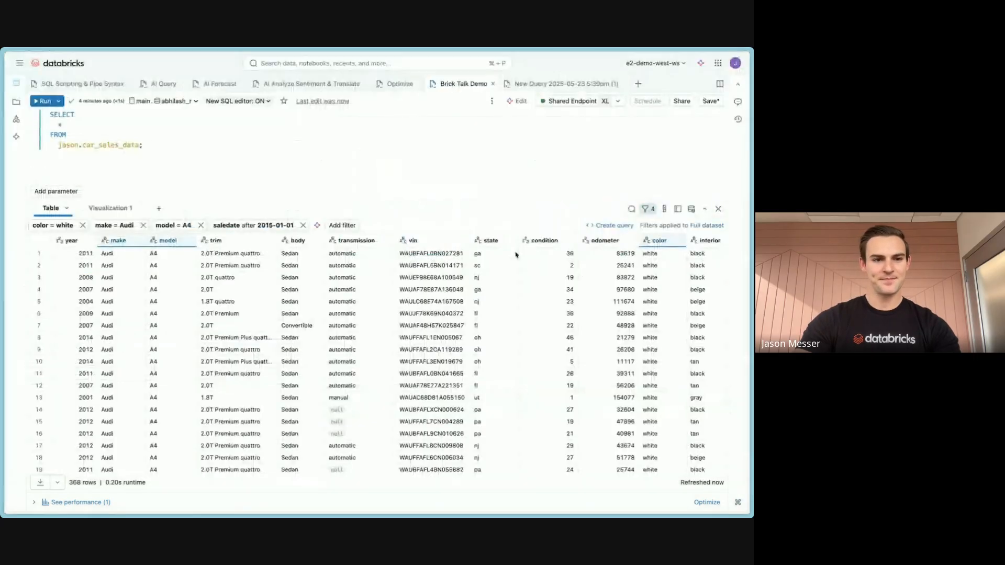
# Remove the white color filter from Visualization 1 and apply the change to compare average selling prices by color.
pyautogui.moveTo(375, 350)
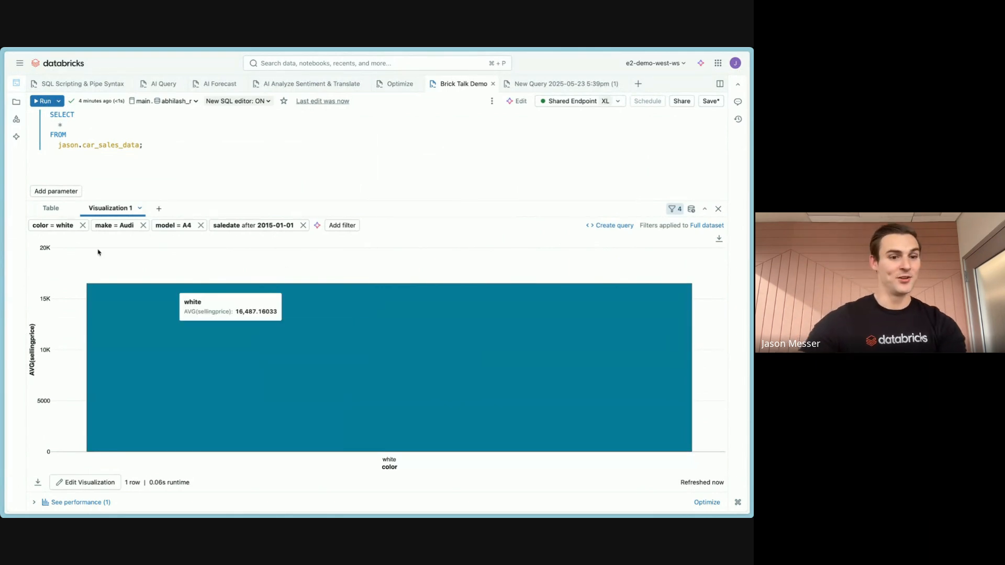
pyautogui.click(82, 226)
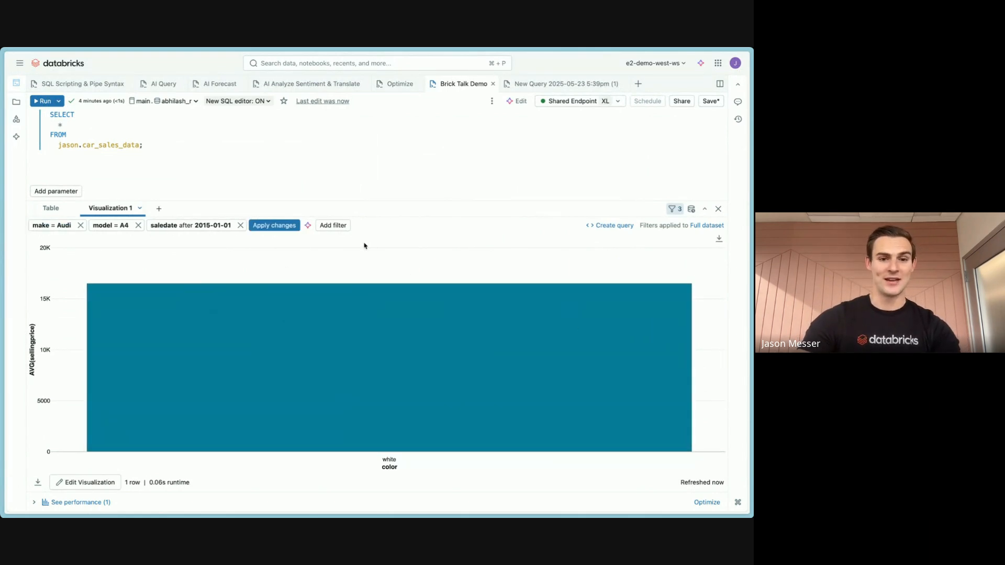
pyautogui.click(274, 225)
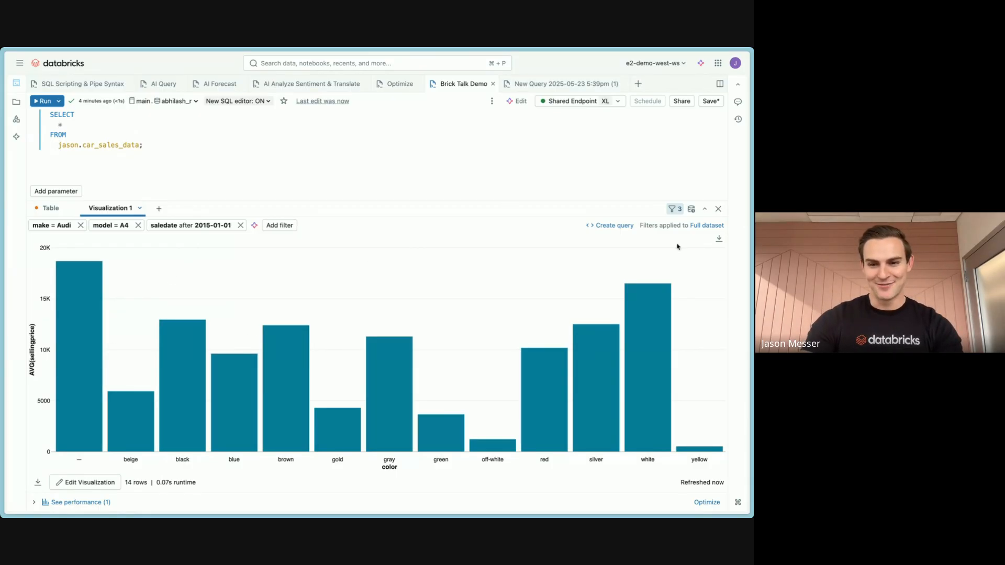
pyautogui.moveTo(652, 318)
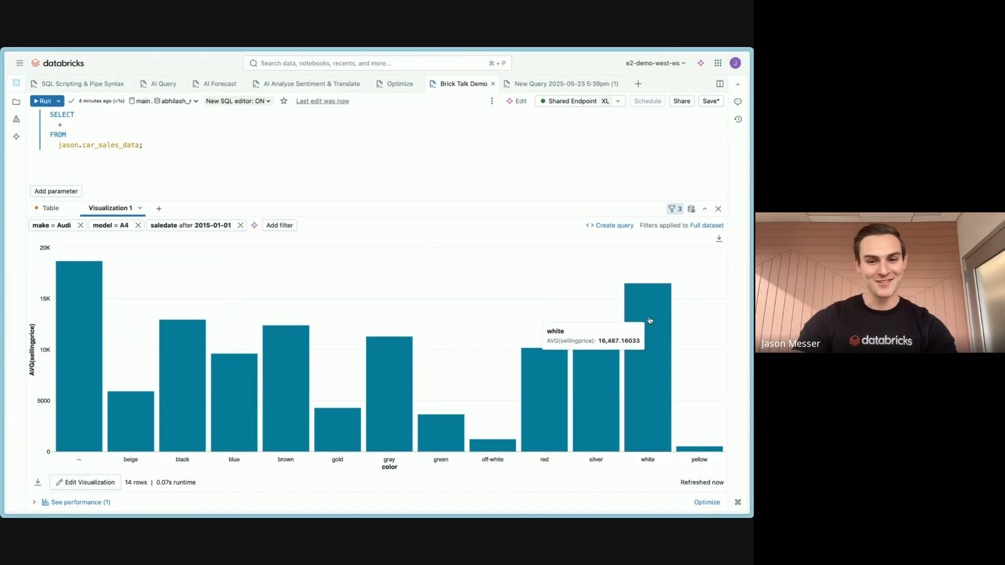
# Remove the make and model filters from Visualization 1 and apply the changes.
pyautogui.click(80, 225)
pyautogui.click(78, 225)
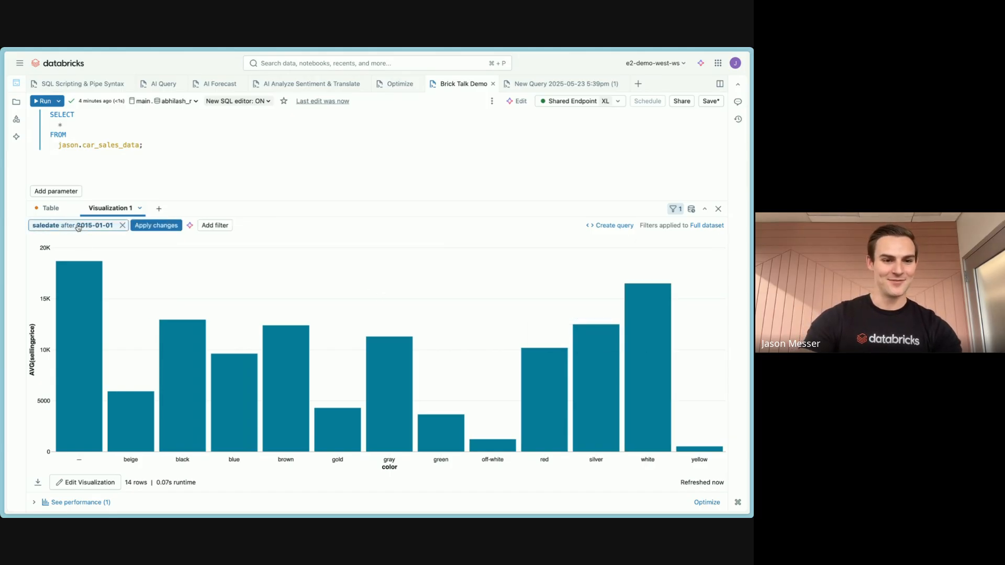
pyautogui.click(156, 225)
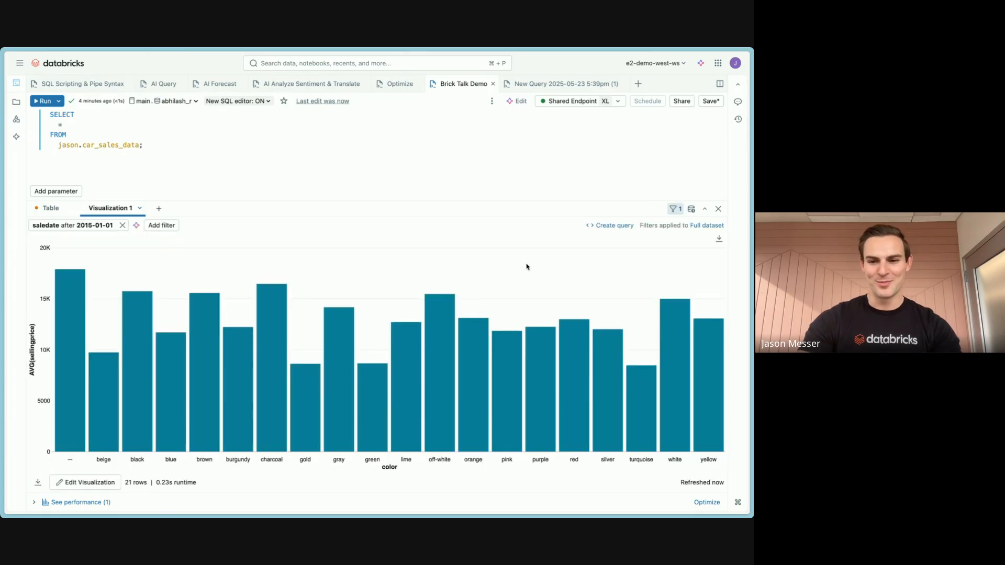
pyautogui.moveTo(273, 305)
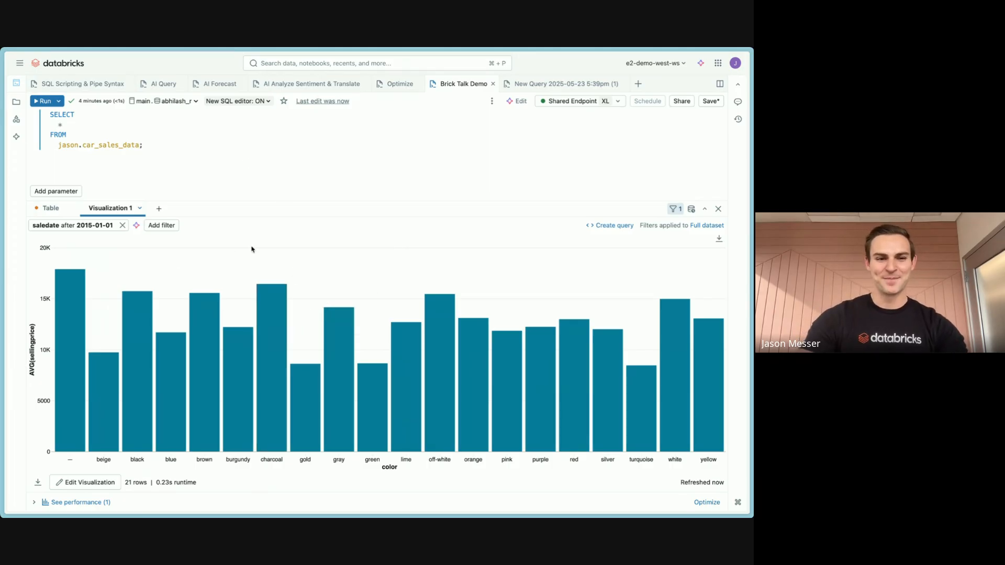
# Remove Visualization 1 from the query results.
pyautogui.click(139, 209)
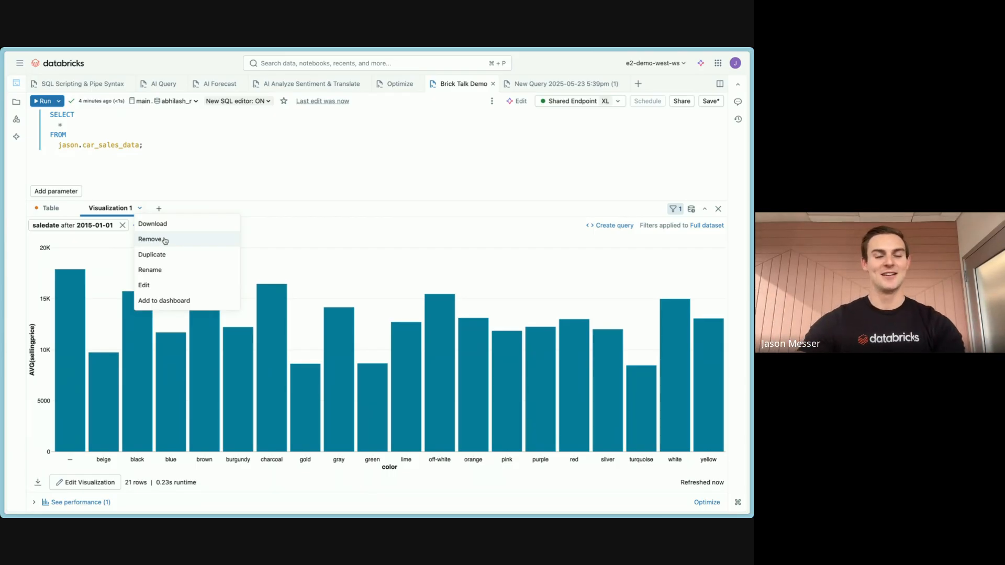
pyautogui.click(150, 240)
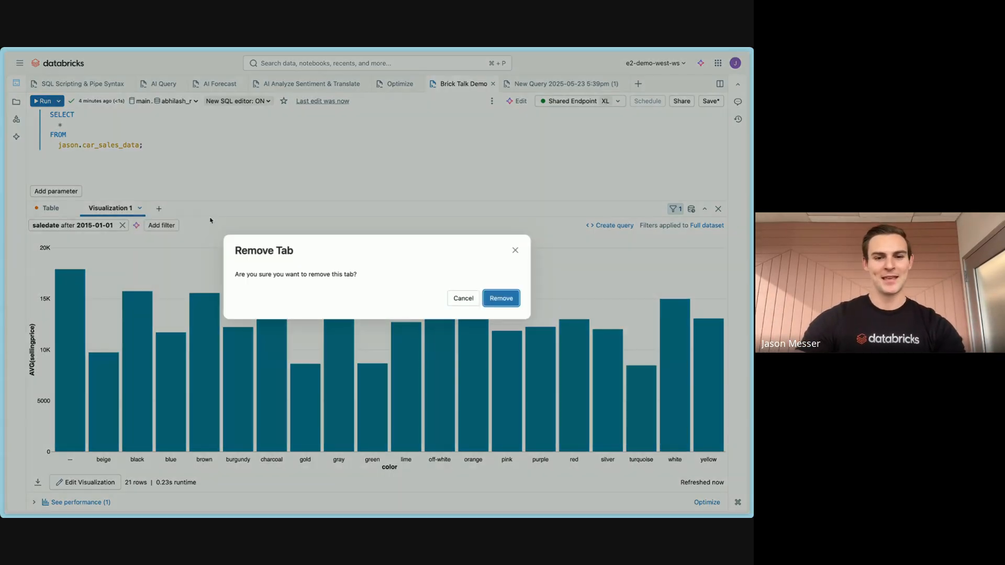
pyautogui.click(498, 296)
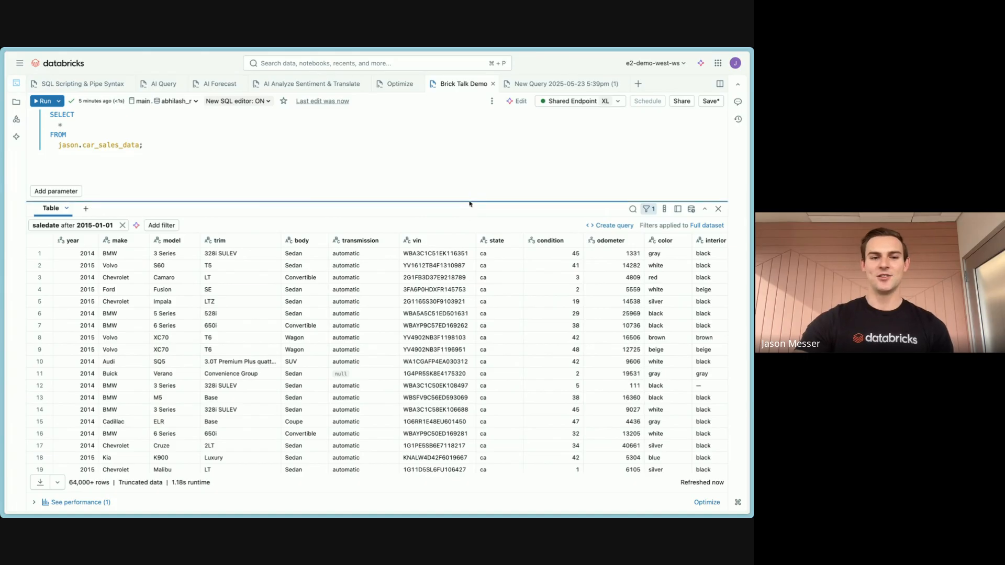
# Try to create a query from the saledate filter, resizing the editor and results areas to check the SQL.
pyautogui.moveTo(469, 203)
pyautogui.mouseDown()
pyautogui.moveTo(469, 257)
pyautogui.moveTo(475, 217)
pyautogui.mouseUp()
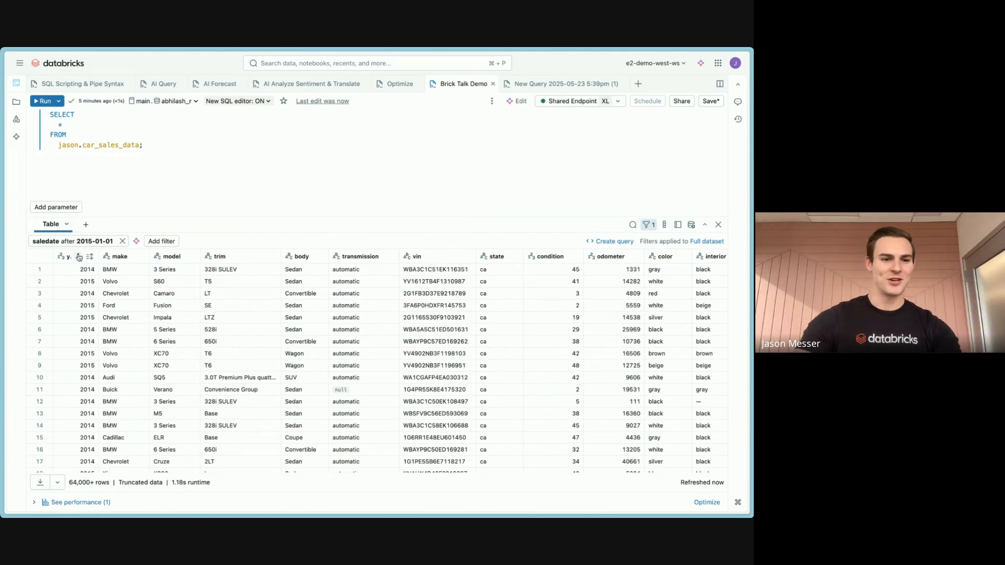
pyautogui.click(613, 244)
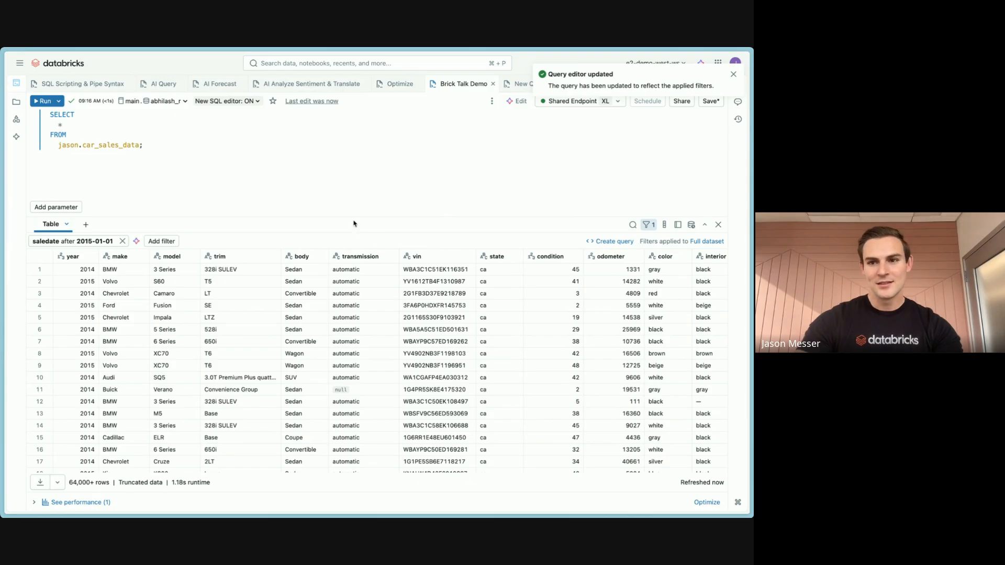
pyautogui.moveTo(354, 223); pyautogui.dragTo(348, 372)
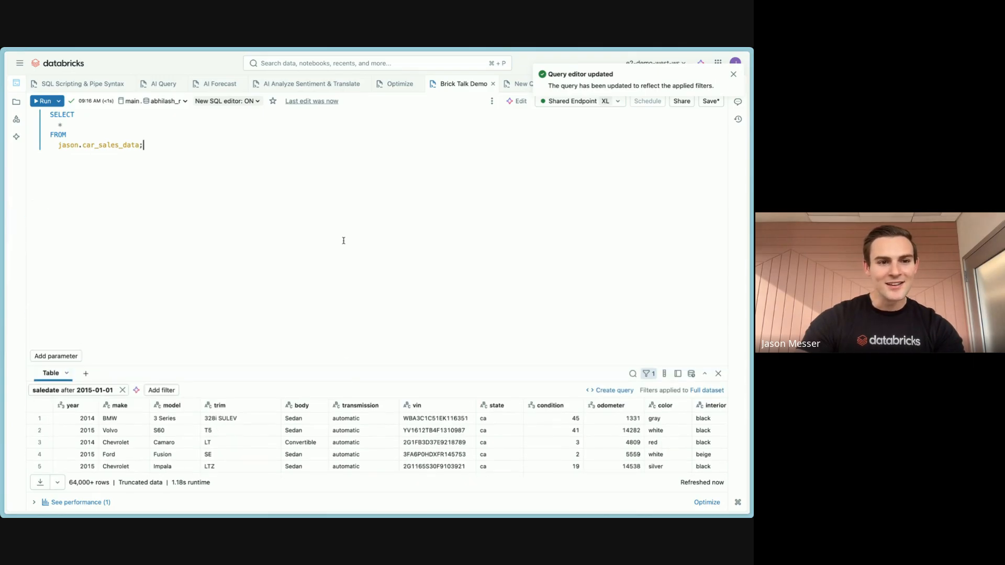
pyautogui.click(611, 391)
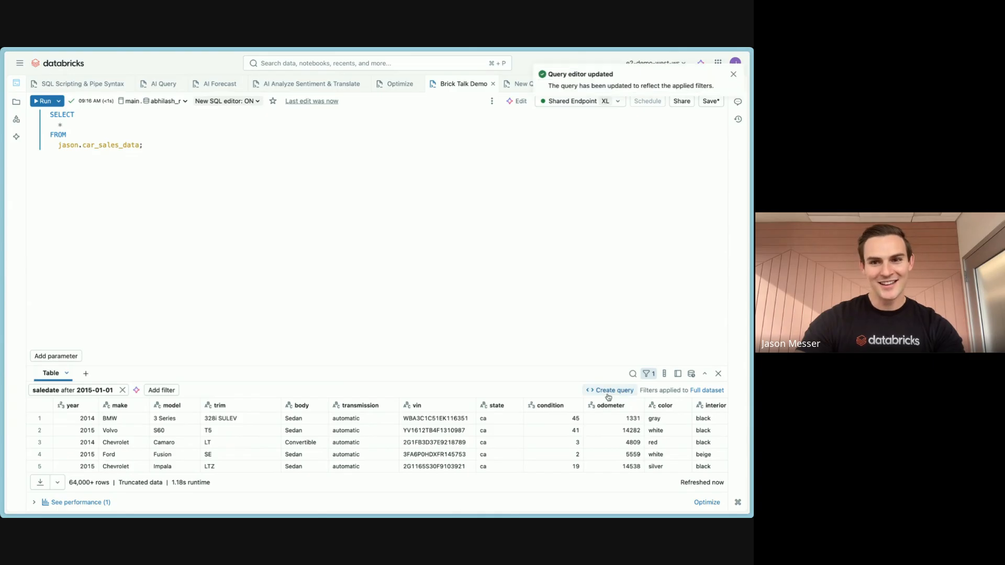
pyautogui.click(154, 158)
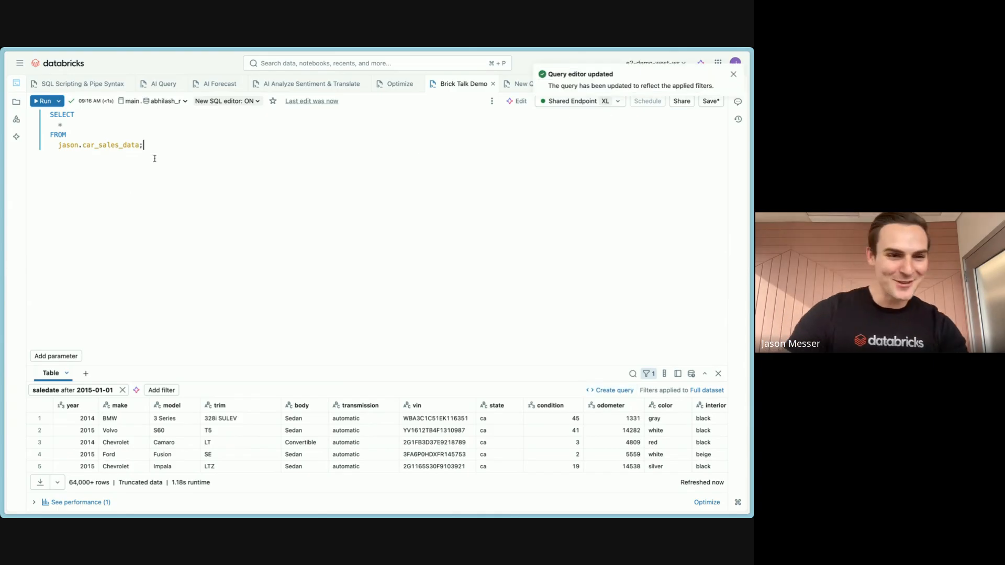
pyautogui.moveTo(194, 170); pyautogui.dragTo(49, 114)
pyautogui.click(173, 153)
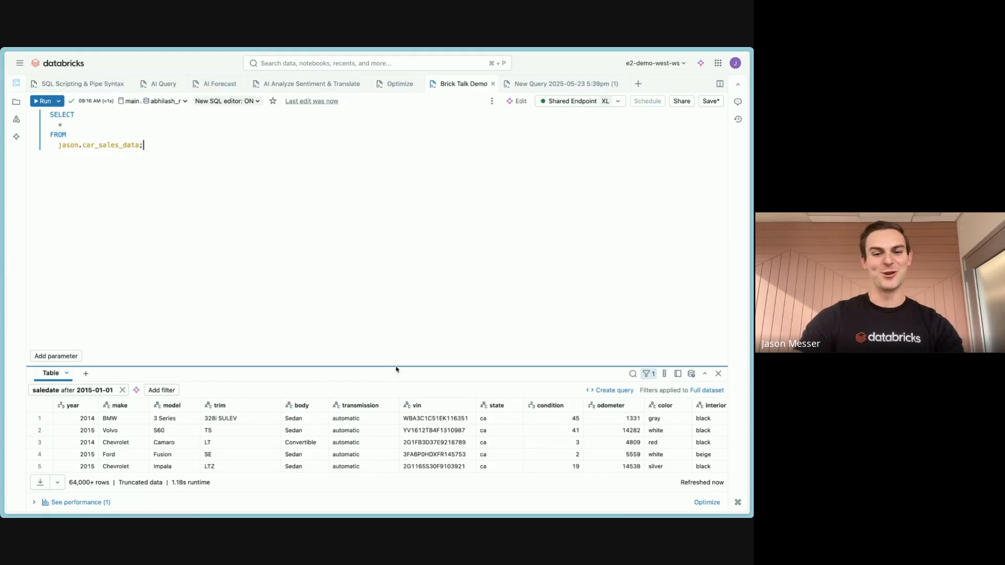
pyautogui.moveTo(395, 369); pyautogui.dragTo(413, 294)
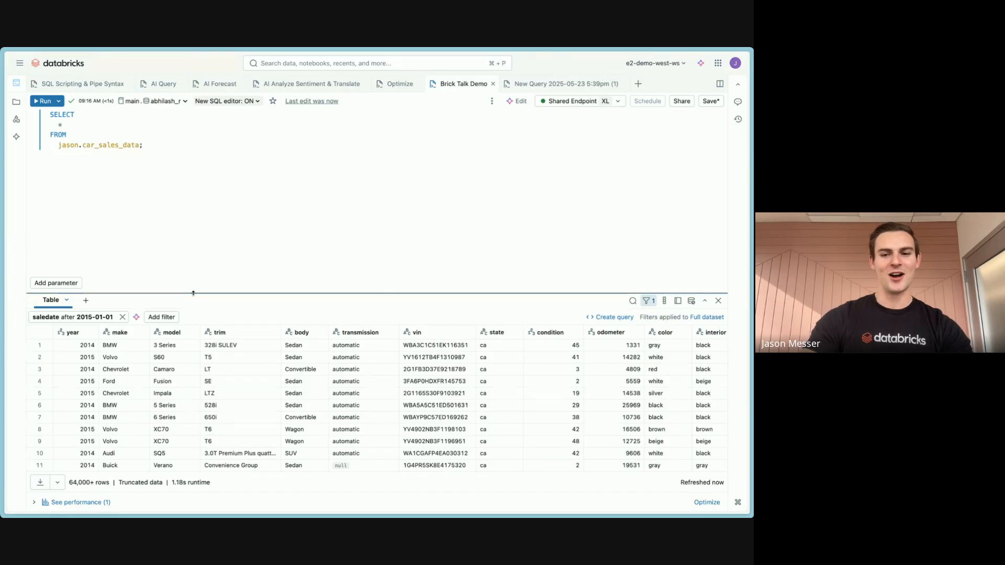
pyautogui.moveTo(193, 294); pyautogui.dragTo(283, 229)
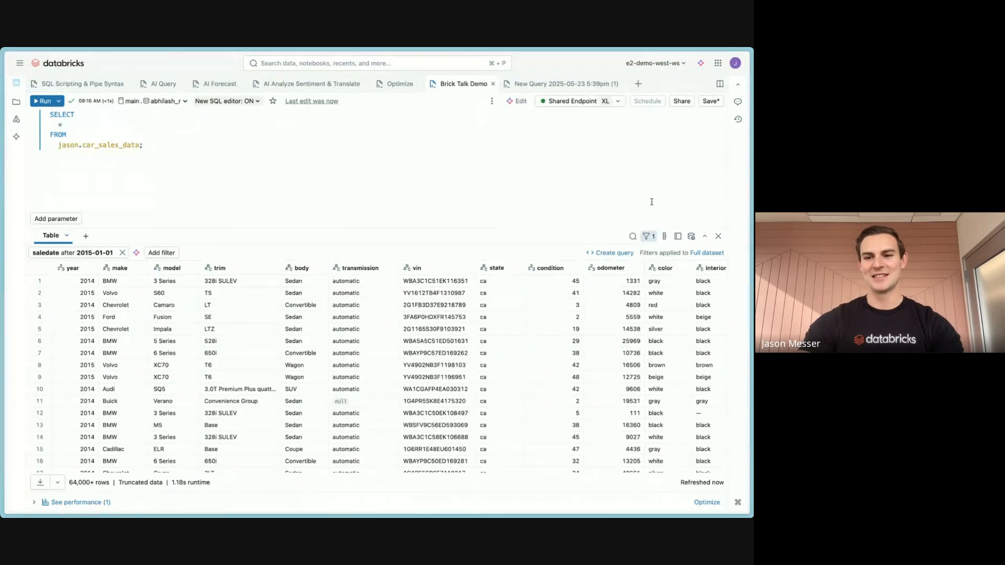
# Show only the year, make, model, vin and sellingprice columns in the results table, moving sellingprice to the first position.
pyautogui.click(664, 237)
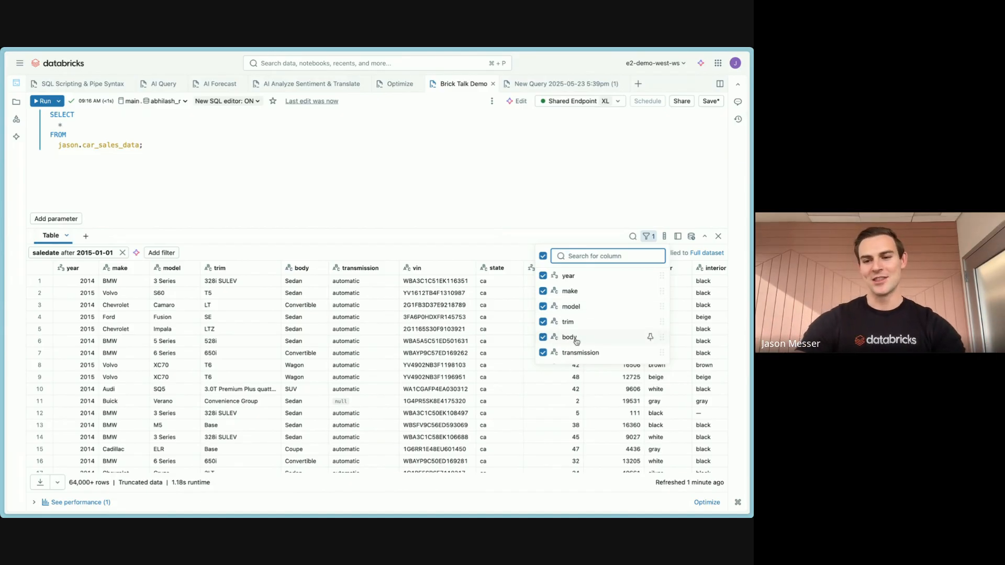
pyautogui.scroll(-5, 575, 342)
pyautogui.scroll(5, 576, 342)
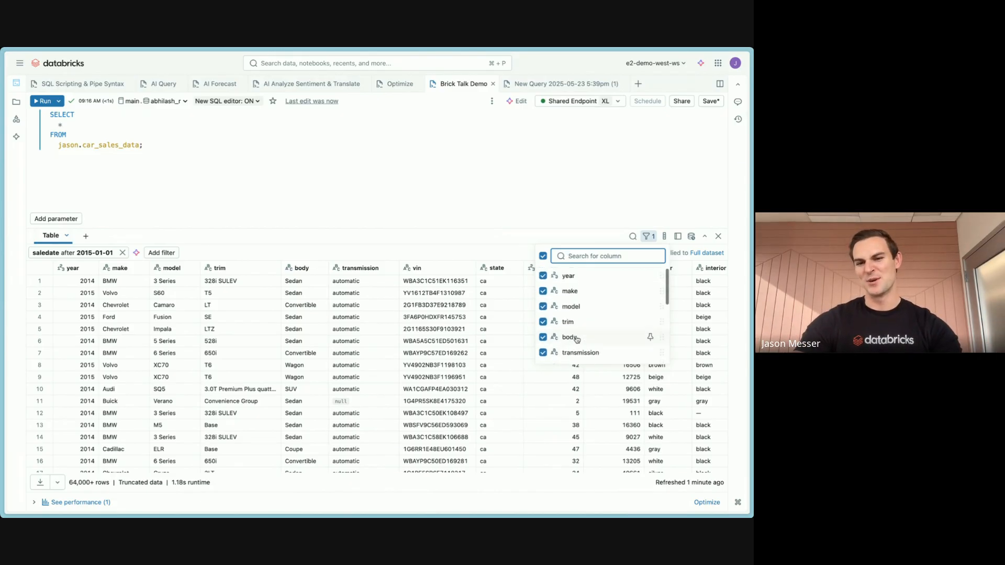
pyautogui.click(542, 256)
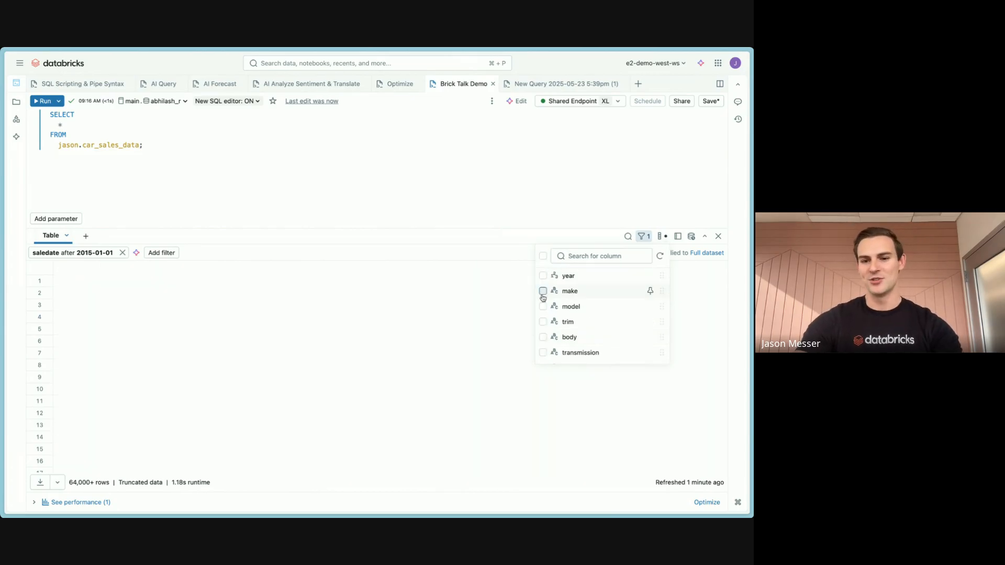
pyautogui.click(542, 276)
pyautogui.click(543, 291)
pyautogui.click(543, 307)
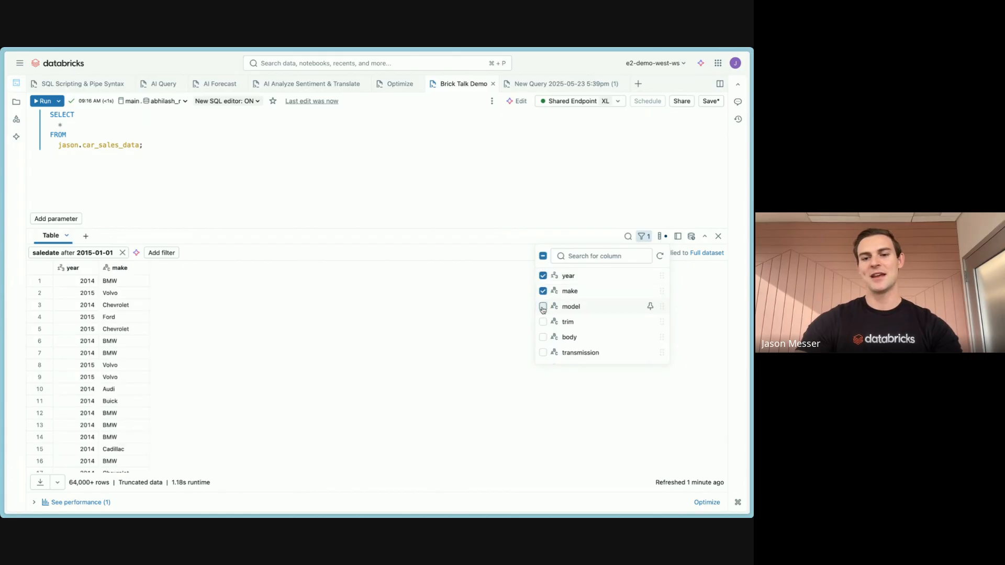
pyautogui.scroll(-3, 543, 309)
pyautogui.click(542, 291)
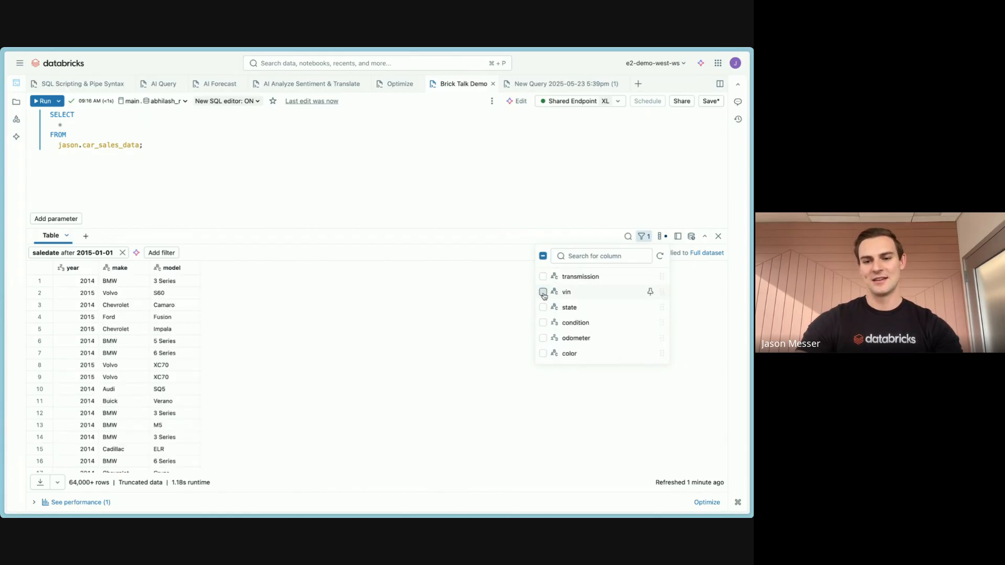
pyautogui.scroll(-3, 546, 335)
pyautogui.click(543, 341)
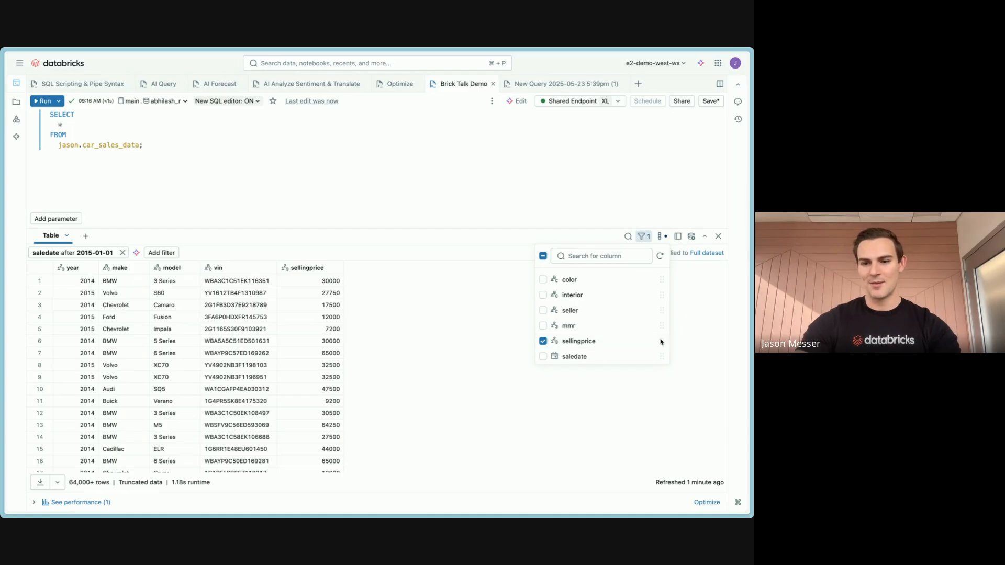
pyautogui.moveTo(660, 342); pyautogui.dragTo(659, 254)
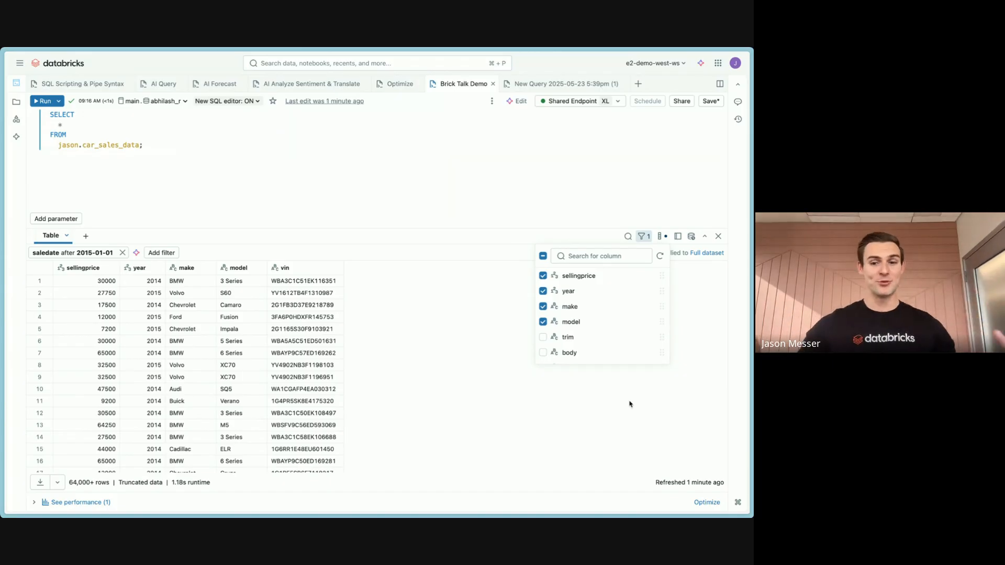
# Show all result columns again and reset them to their default order.
pyautogui.click(543, 256)
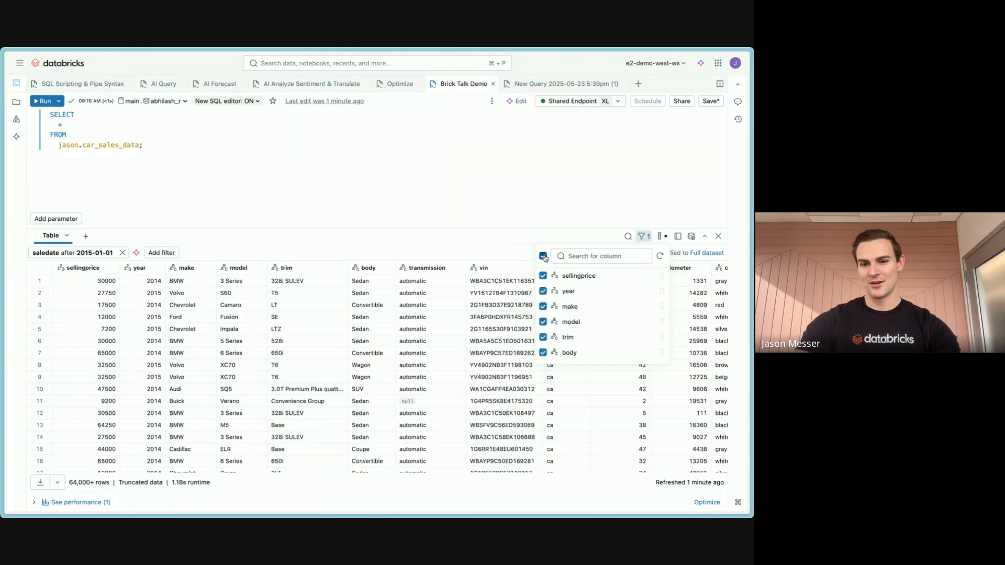
pyautogui.click(660, 256)
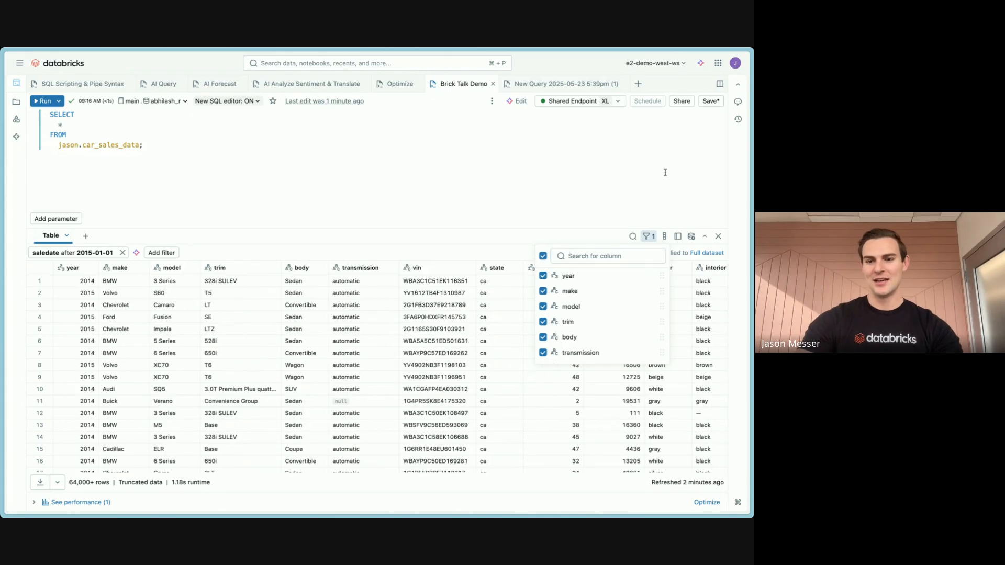
pyautogui.click(637, 200)
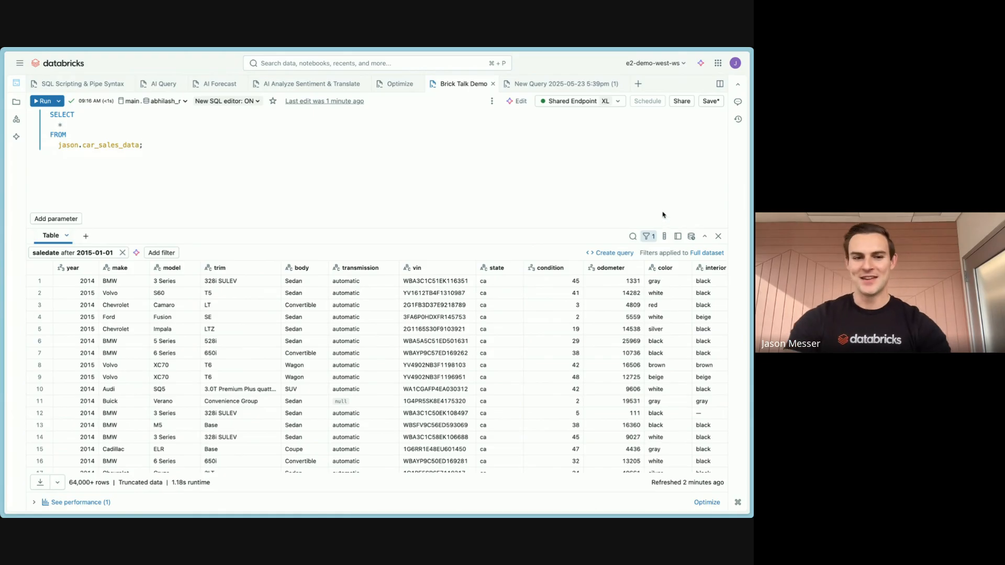
# Remove the saledate filter from the query results and apply the change to the full dataset.
pyautogui.click(122, 252)
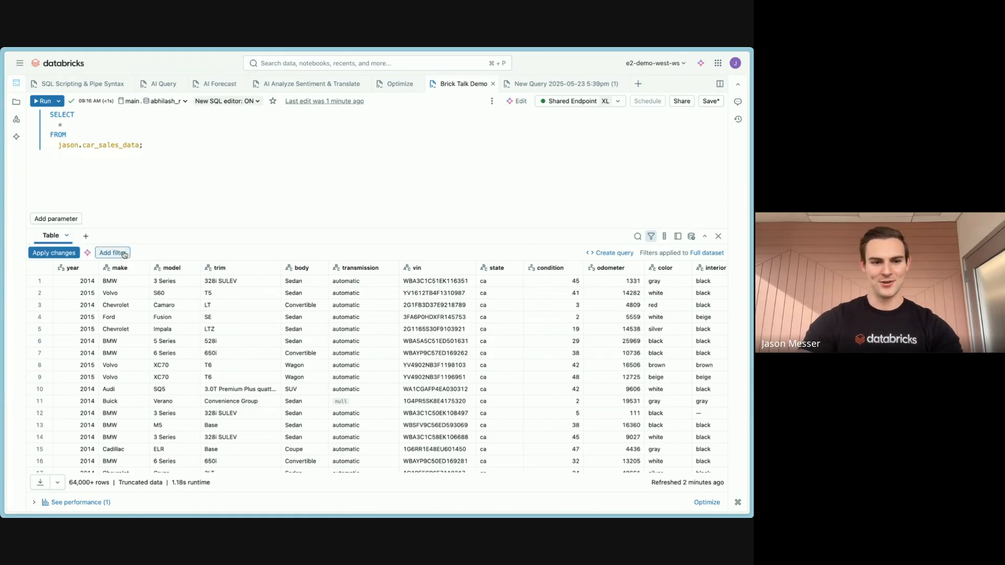
pyautogui.click(61, 252)
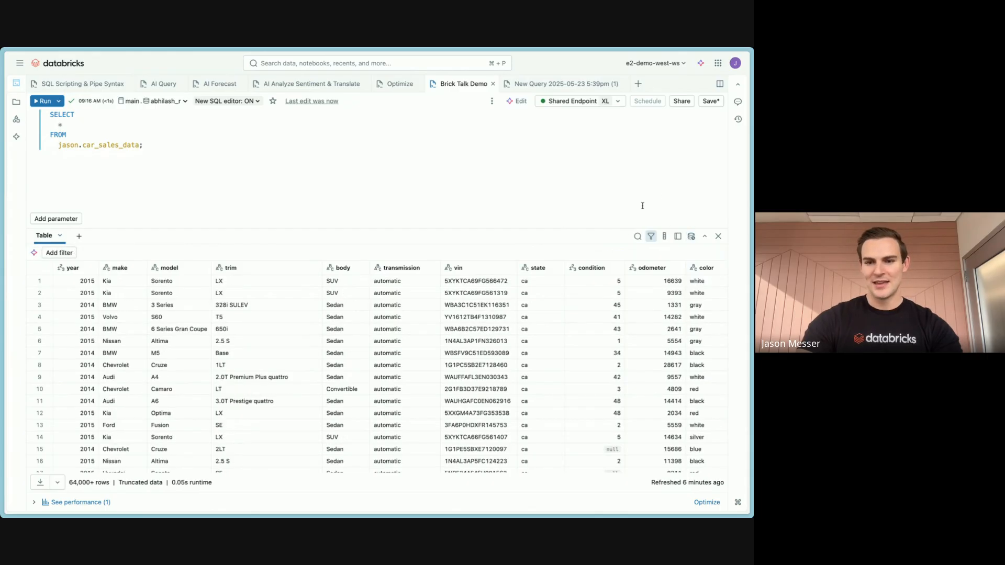
# Open the execution history and examine the past results of the 09:12:06 AM and 09:13:18 AM runs.
pyautogui.click(691, 237)
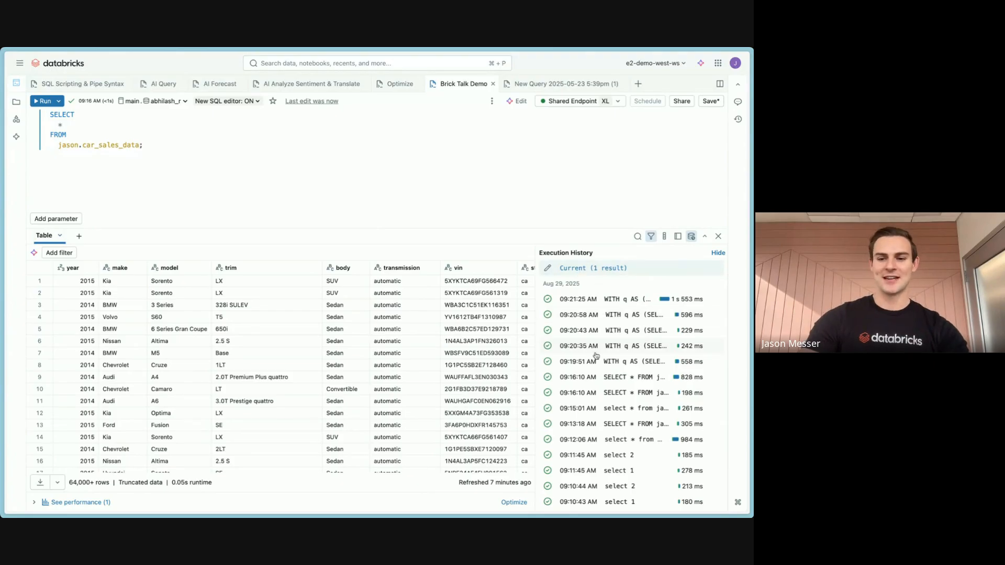
pyautogui.scroll(-1, 595, 356)
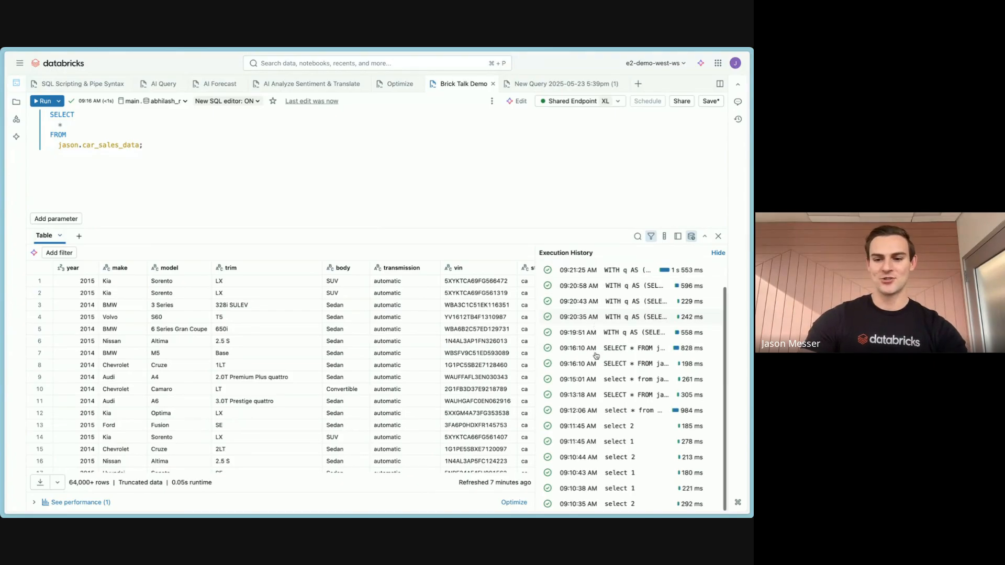
pyautogui.click(599, 413)
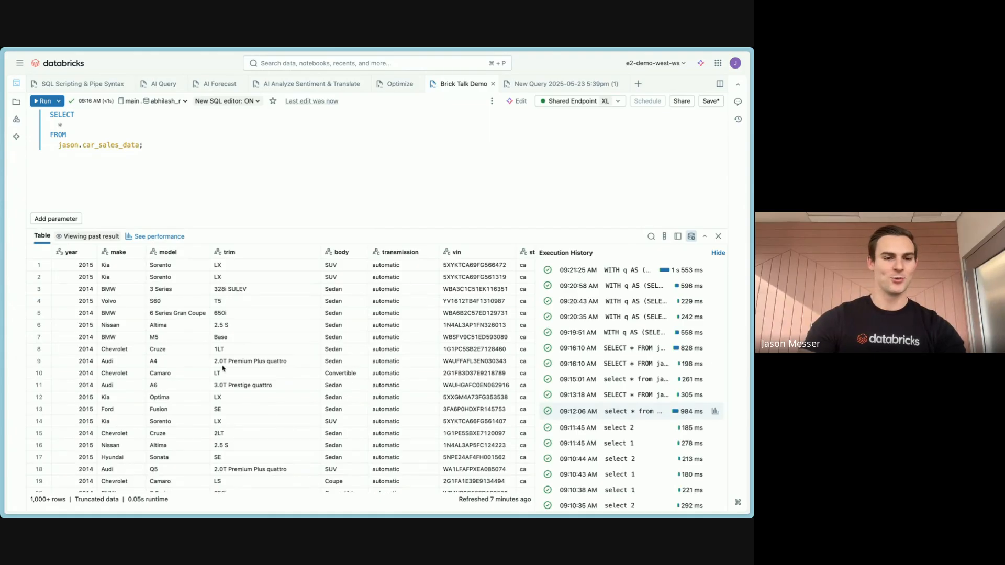
pyautogui.scroll(-5, 222, 368)
pyautogui.scroll(5, 222, 369)
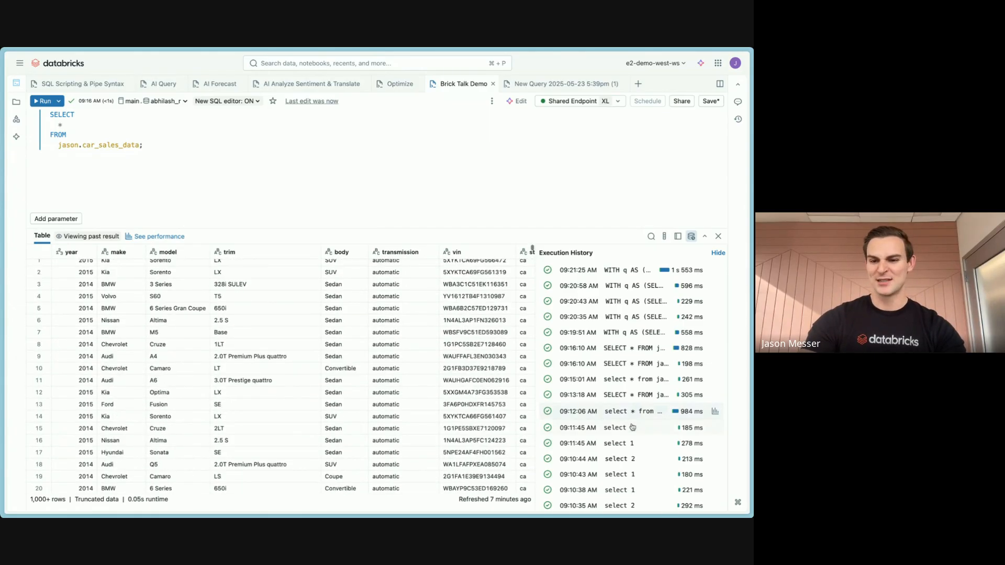
pyautogui.click(607, 399)
pyautogui.scroll(-10, 286, 381)
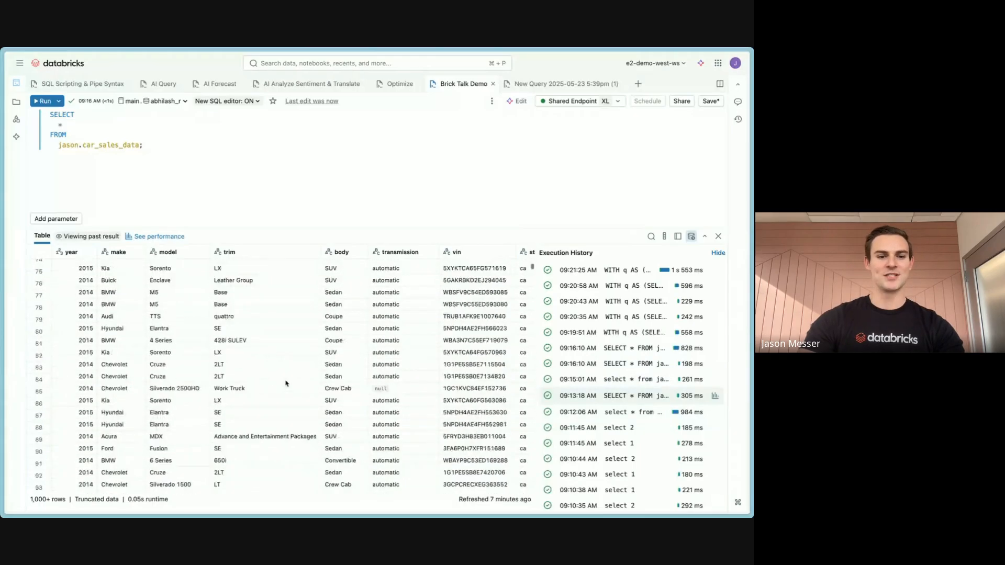
pyautogui.scroll(10, 287, 383)
pyautogui.scroll(-3, 346, 322)
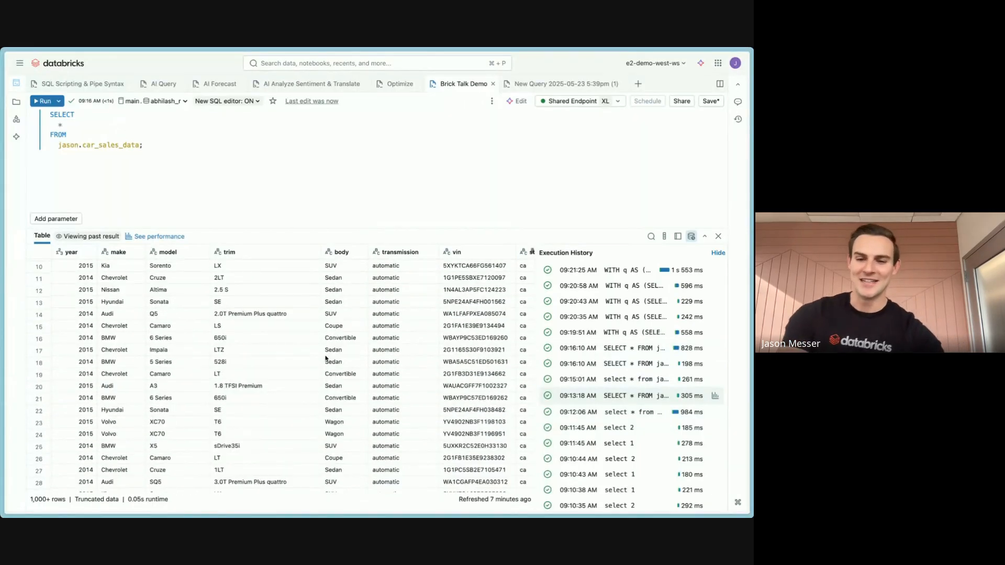
pyautogui.scroll(3, 326, 359)
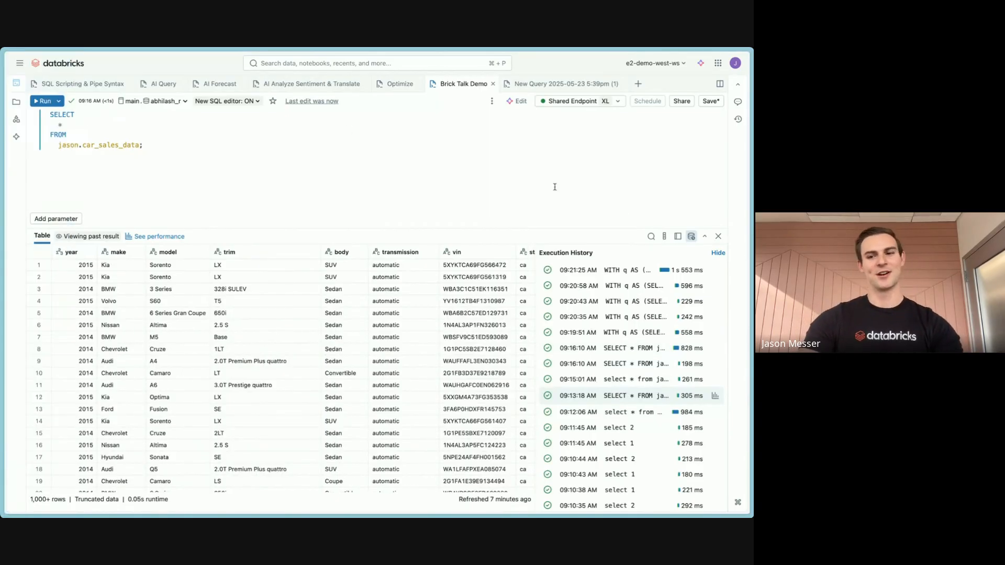
# Return from the past run to the current result and hide the execution history.
pyautogui.click(691, 236)
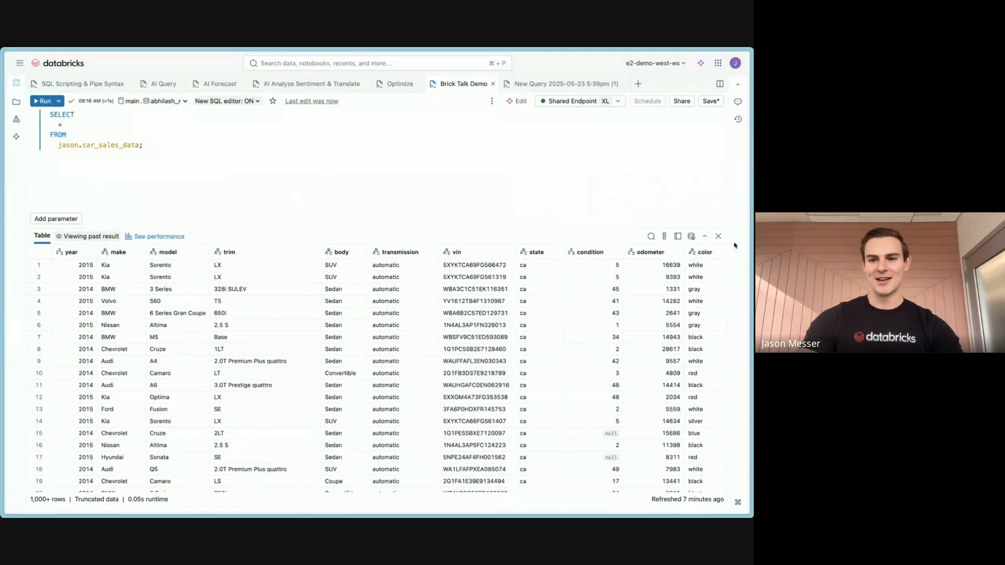
pyautogui.click(691, 236)
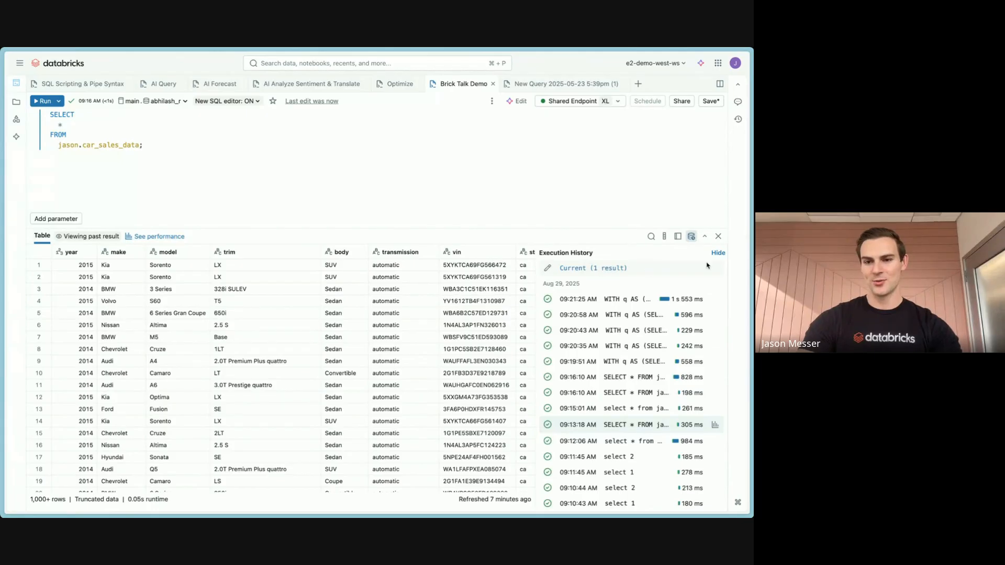
pyautogui.click(639, 268)
pyautogui.click(719, 253)
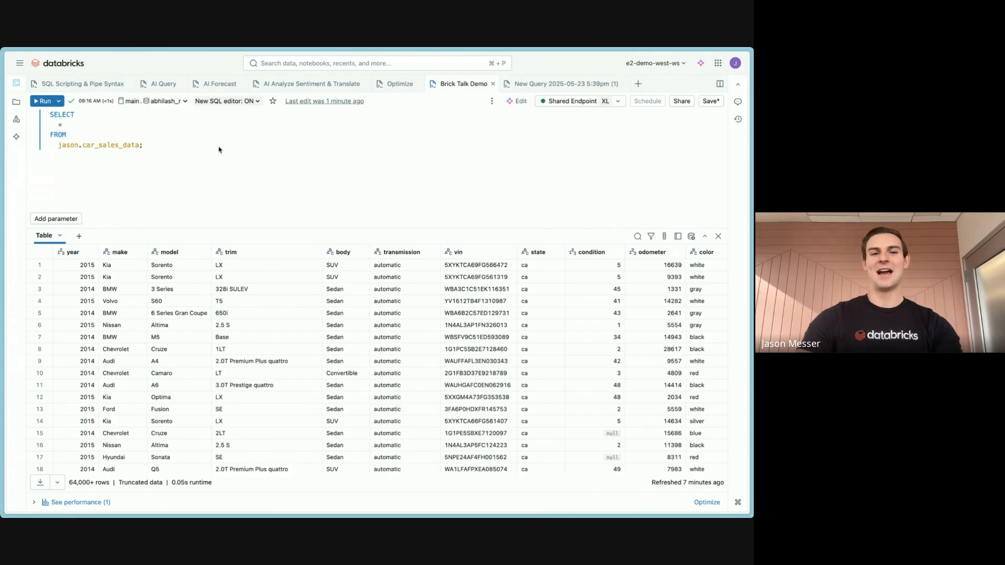
# Switch the query's default schema to the one that contains the car_sales_data table.
pyautogui.click(165, 101)
pyautogui.write('jason')
pyautogui.press('Return')
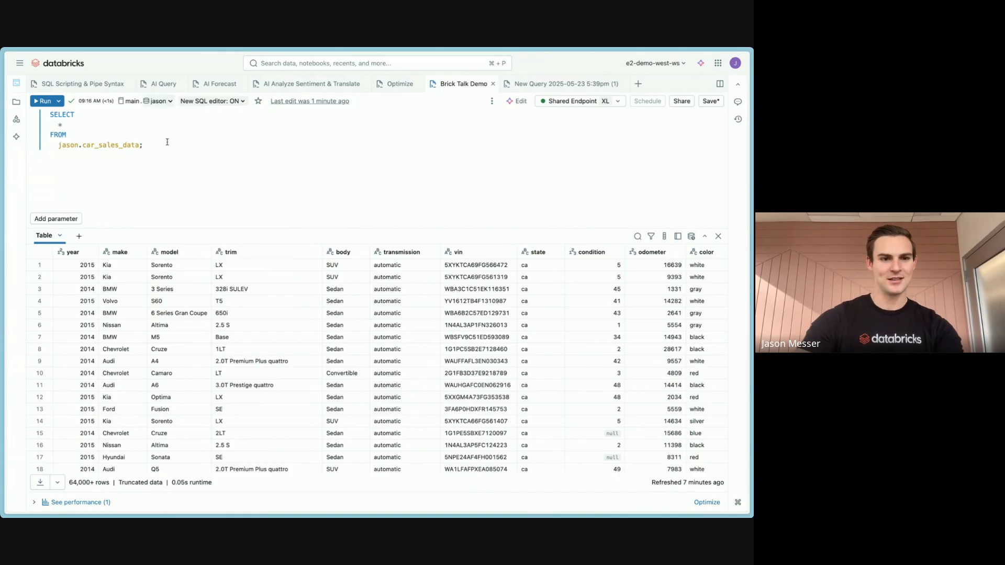
# Rewrite the query as SELECT * from car_sales_data without the schema prefix and run it.
pyautogui.press('super+BackSpace')
pyautogui.press('super+BackSpace')
pyautogui.press('super+BackSpace')
pyautogui.press('super+BackSpace')
pyautogui.press('super+BackSpace')
pyautogui.press('super+BackSpace')
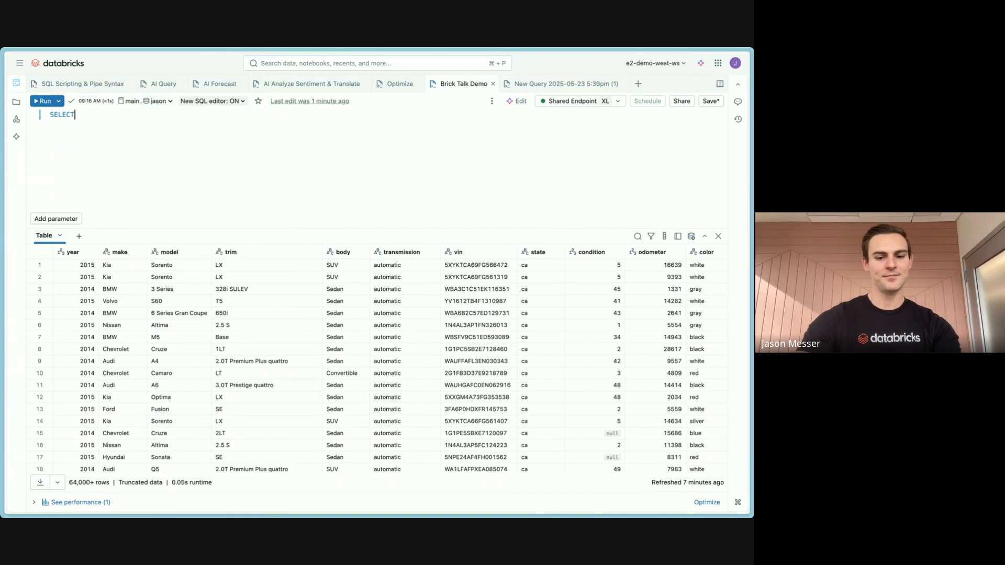
pyautogui.write('* from car')
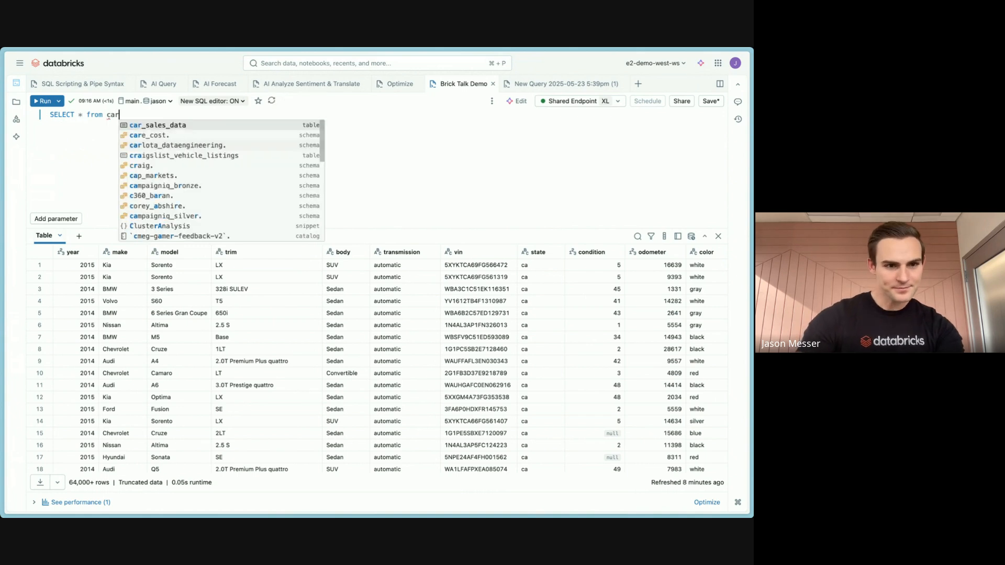
pyautogui.press('Tab')
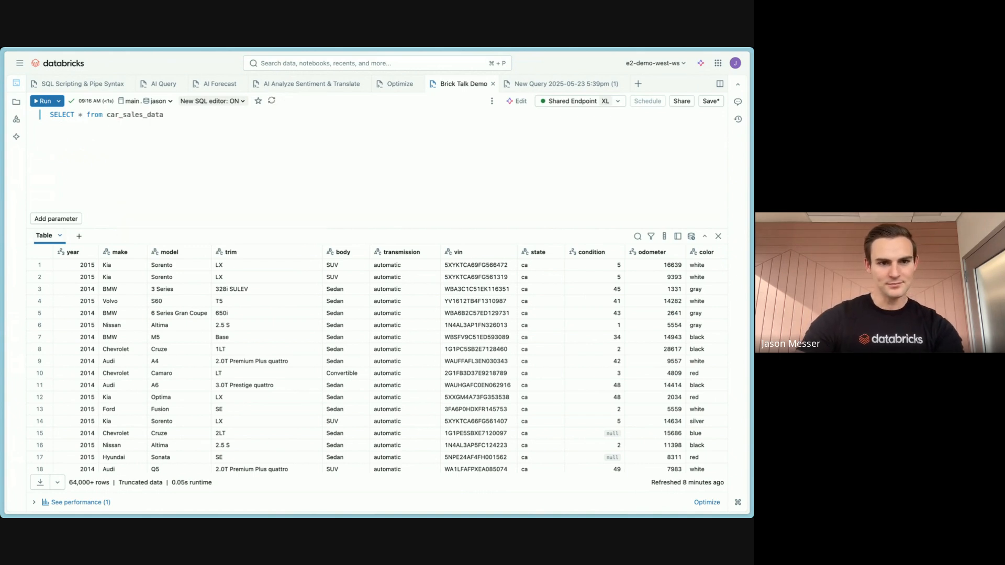
pyautogui.press('super+Return')
pyautogui.click(461, 304)
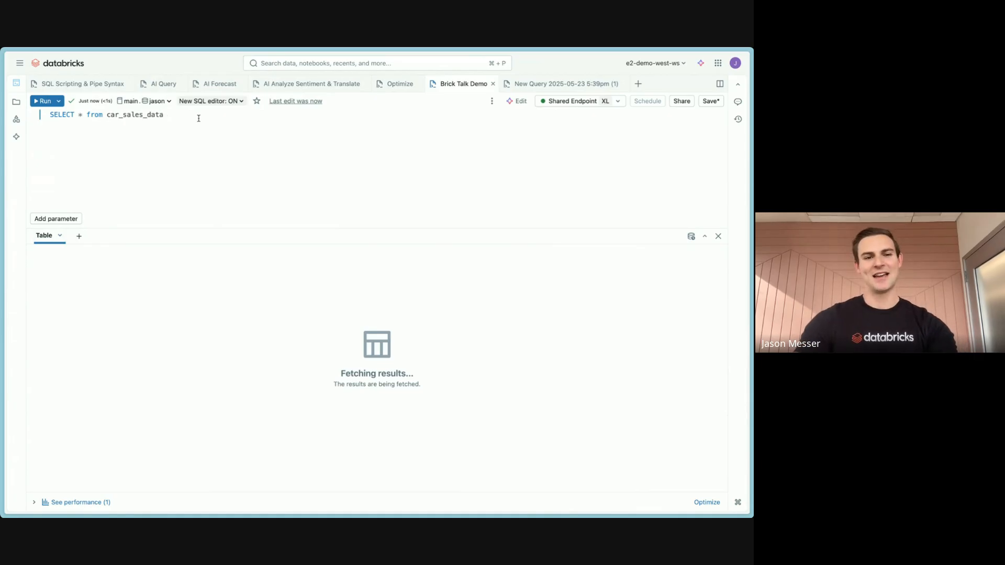
# Join craigslist_vehicle_listings on car_sales_data.vin = craigslist_vehicle_listings.VIN using the inline suggestions, discard the suggested where clause, and run the query.
pyautogui.write('join')
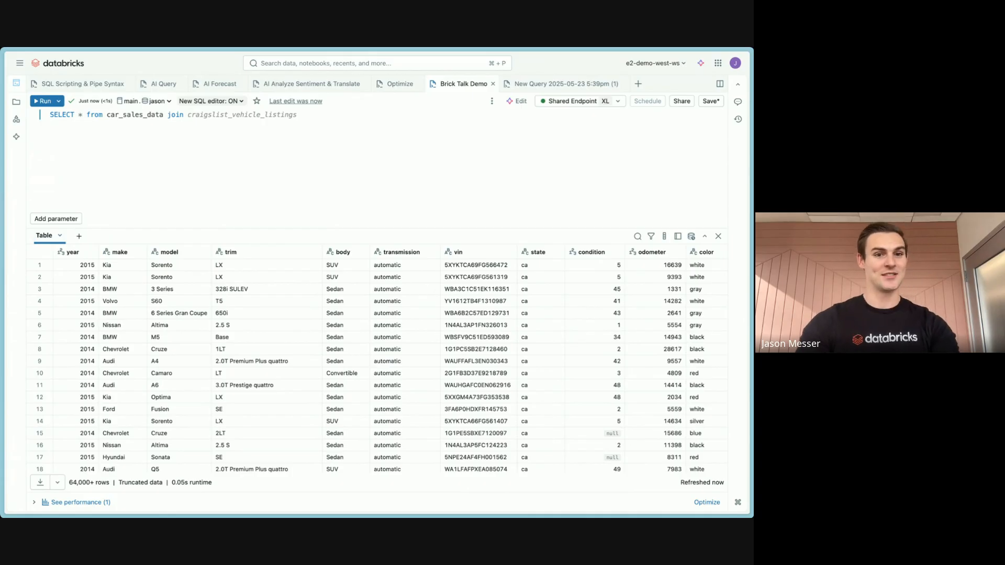
pyautogui.press('Tab')
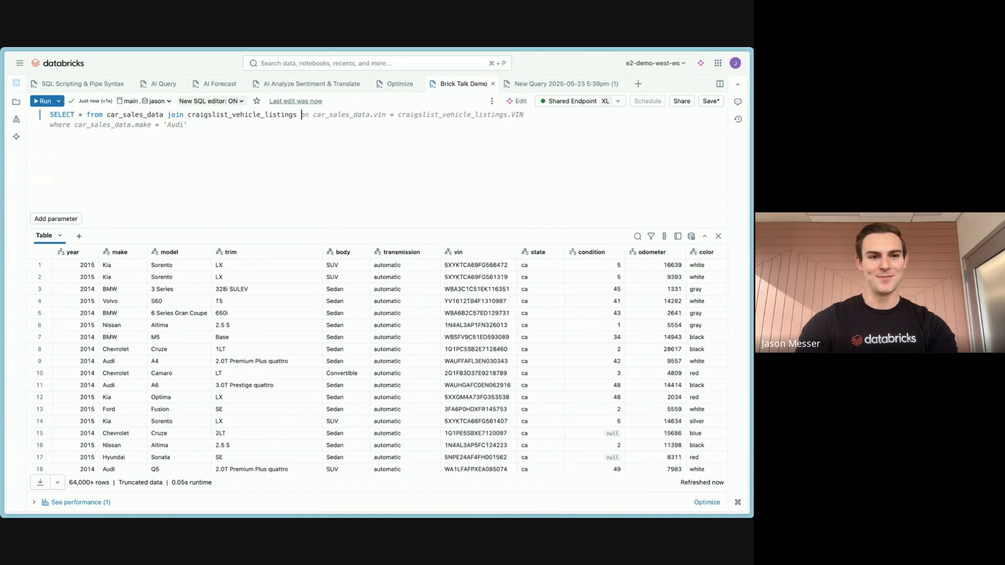
pyautogui.press('Tab')
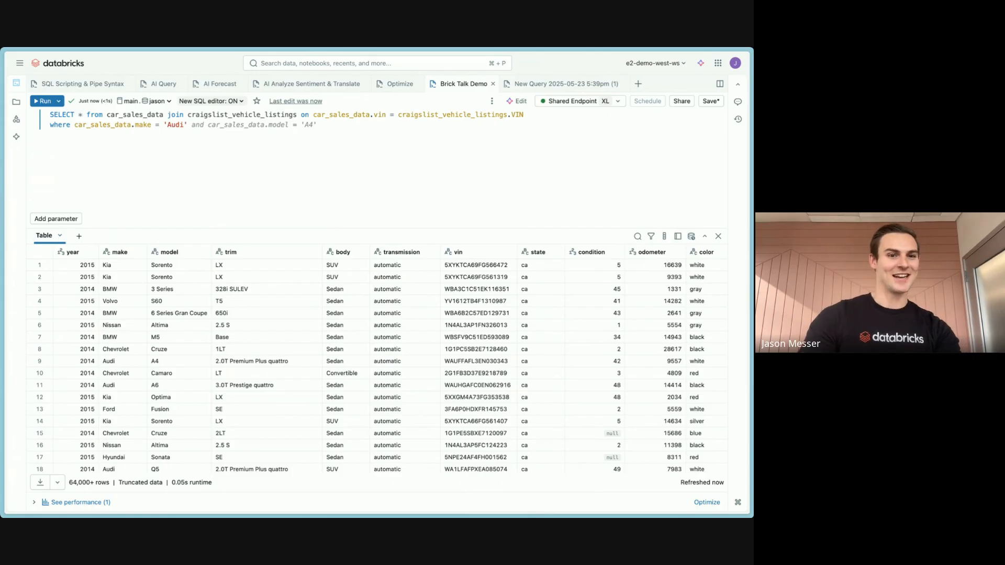
pyautogui.press('super+BackSpace')
pyautogui.press('super+Return')
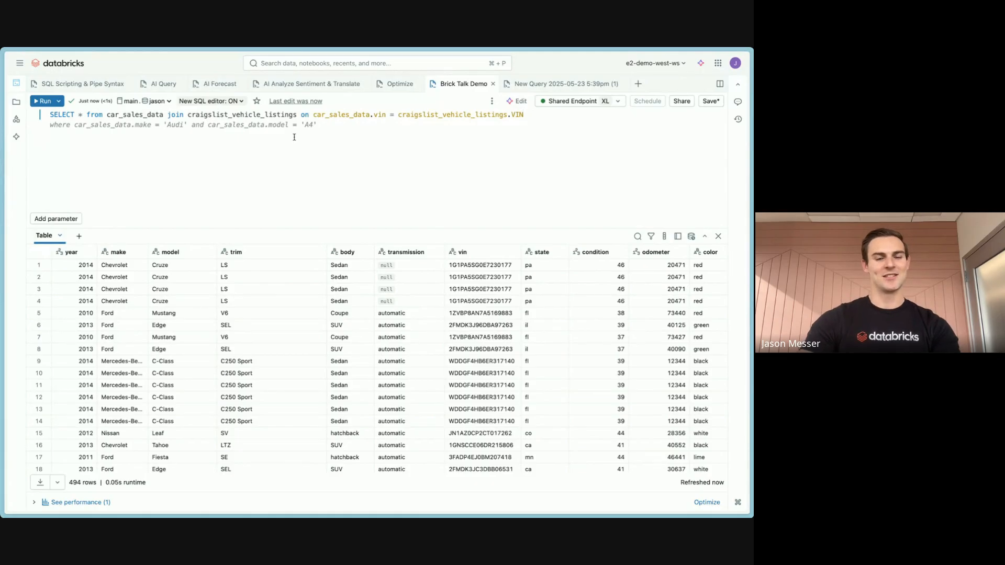
pyautogui.tripleClick(133, 116)
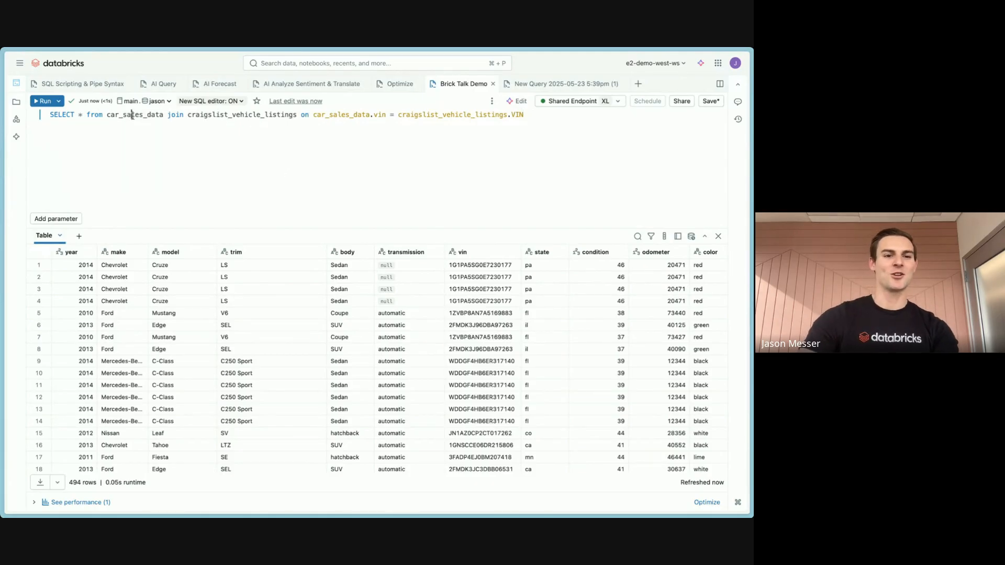
pyautogui.click(154, 143)
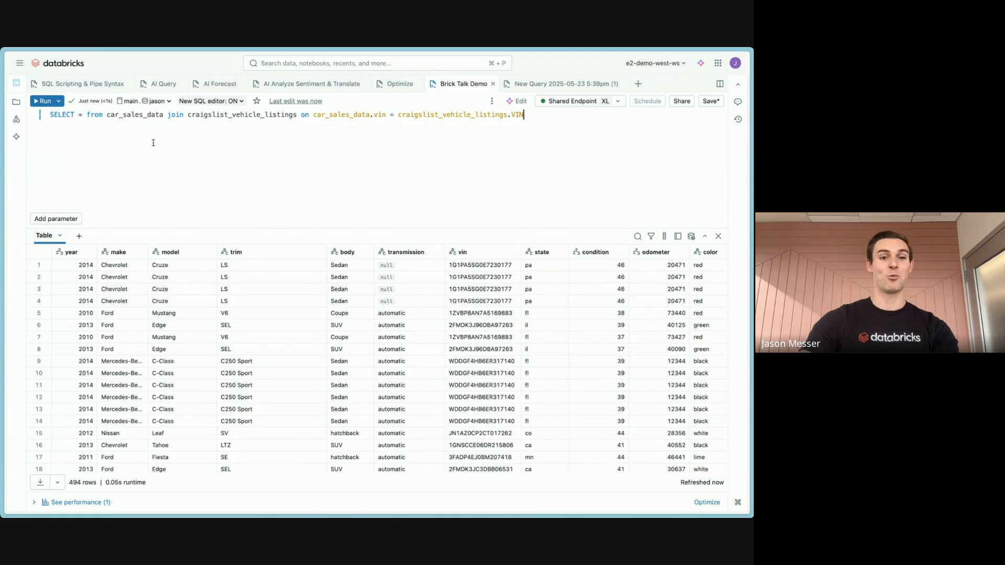
pyautogui.doubleClick(224, 116)
pyautogui.click(224, 161)
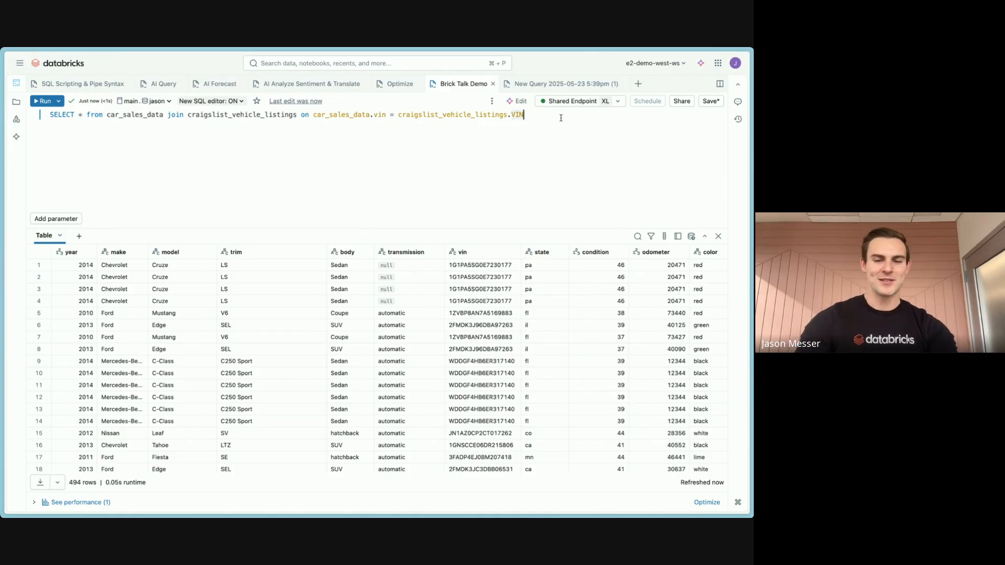
# Filter the joined query with make = 'Audi' and model = 'A4', then run it with the assistant's suggested fix that qualifies both columns.
pyautogui.press('Return')
pyautogui.write('where')
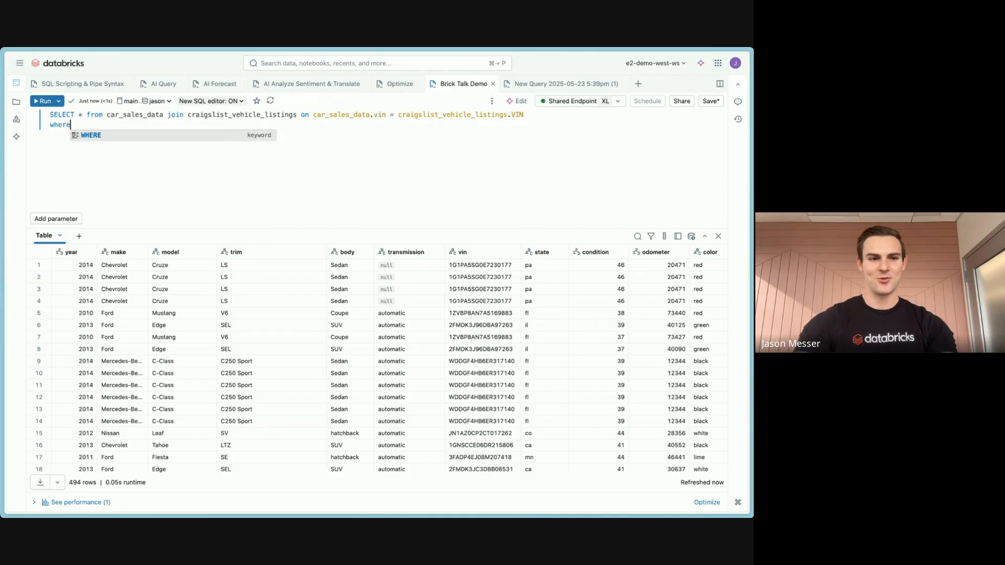
pyautogui.write(' make =')
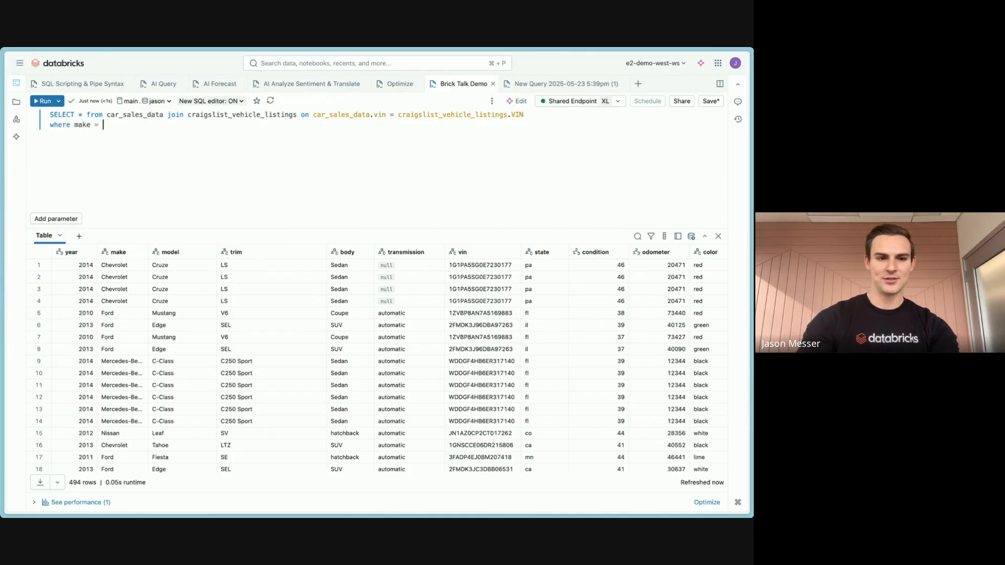
pyautogui.press('Return')
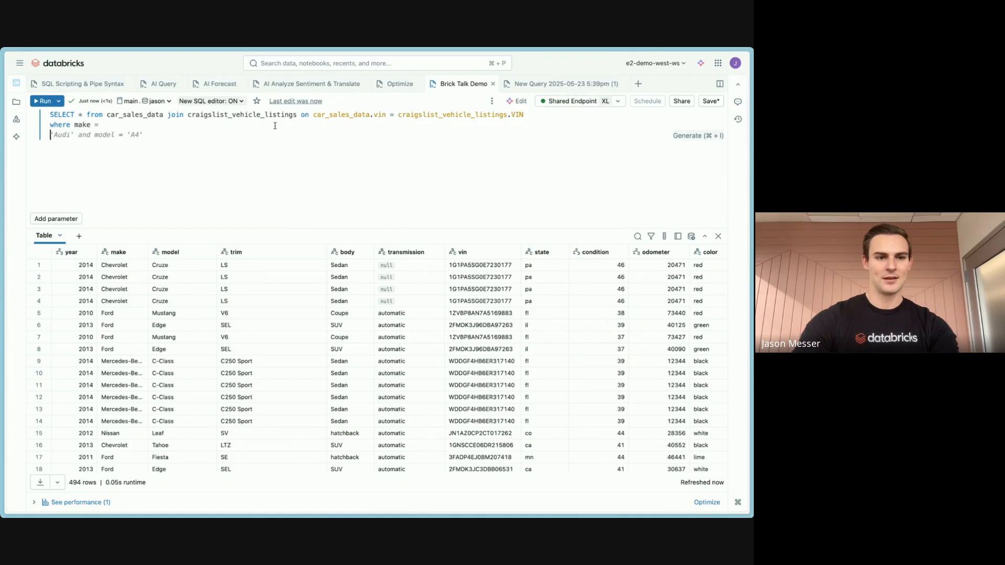
pyautogui.press('BackSpace')
pyautogui.press('Tab')
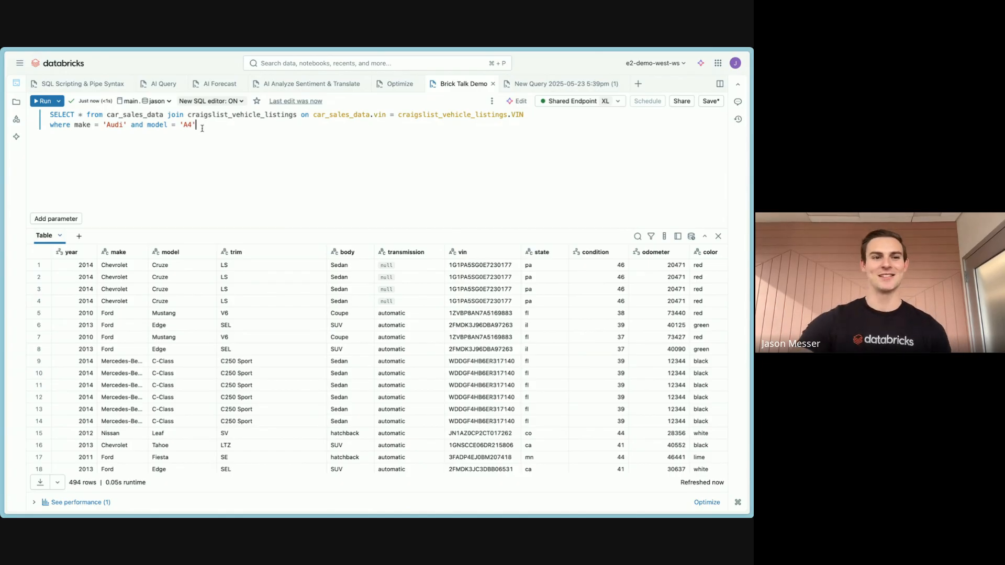
pyautogui.click(43, 101)
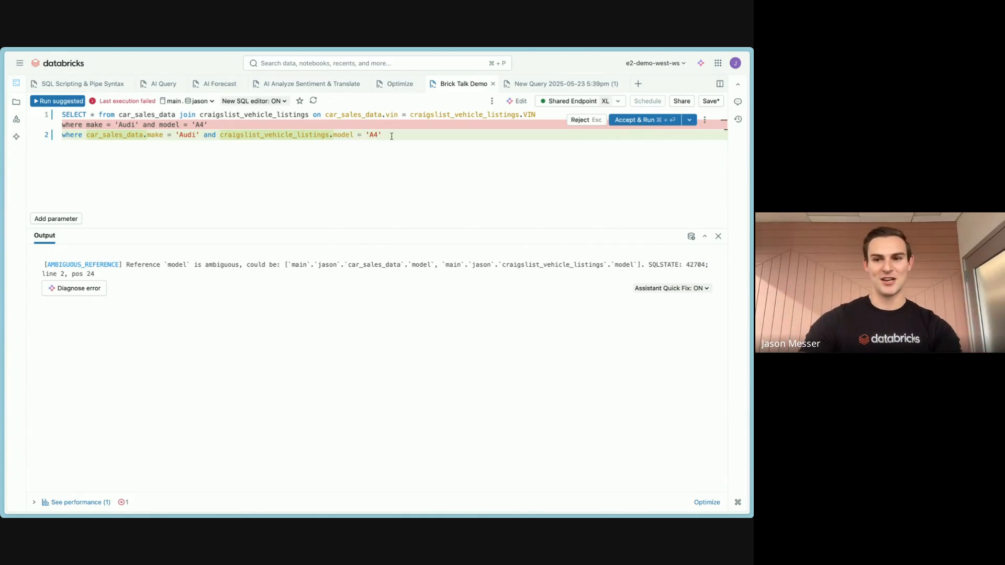
pyautogui.press('super+shift+Return')
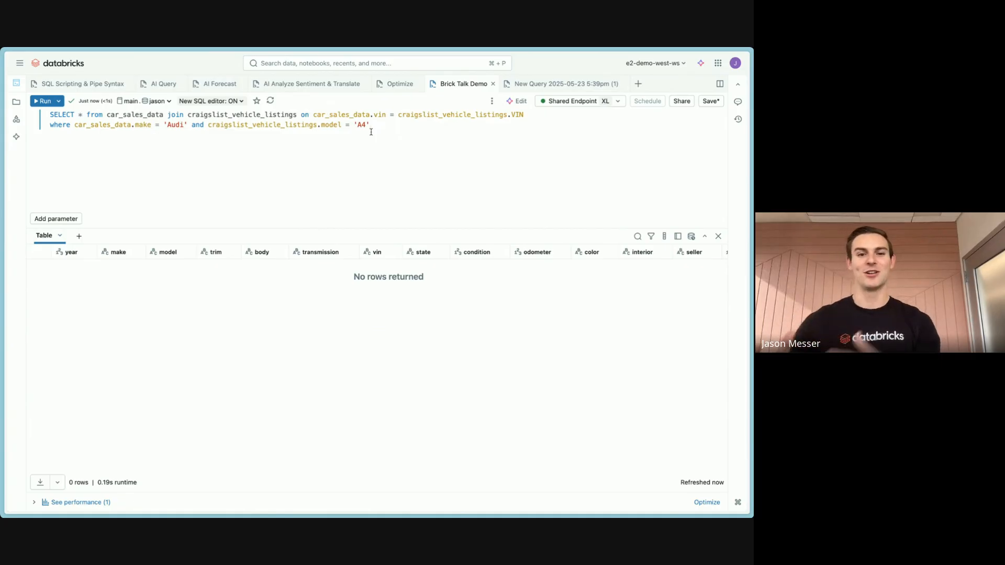
# Cut the query back to SELECT * from car_sales_data by removing the filter and join, then run and format it.
pyautogui.press('super+BackSpace')
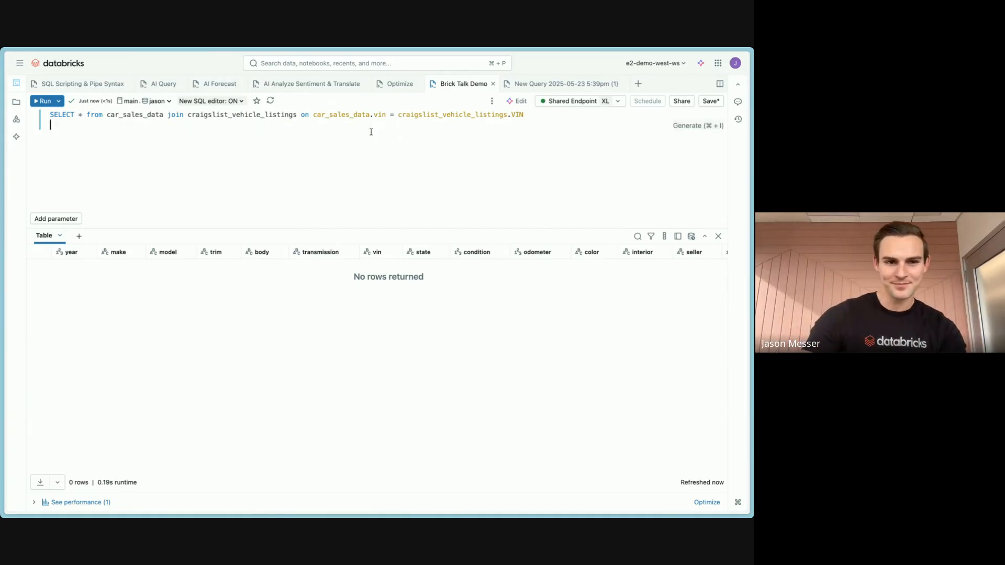
pyautogui.press('BackSpace')
pyautogui.hotkey('alt', 'BackSpace')
pyautogui.hotkey('alt', 'BackSpace')
pyautogui.hotkey('alt', 'BackSpace')
pyautogui.hotkey('alt', 'BackSpace')
pyautogui.hotkey('alt', 'BackSpace')
pyautogui.hotkey('alt', 'BackSpace')
pyautogui.hotkey('alt', 'BackSpace')
pyautogui.hotkey('alt', 'BackSpace')
pyautogui.hotkey('alt', 'BackSpace')
pyautogui.hotkey('alt', 'BackSpace')
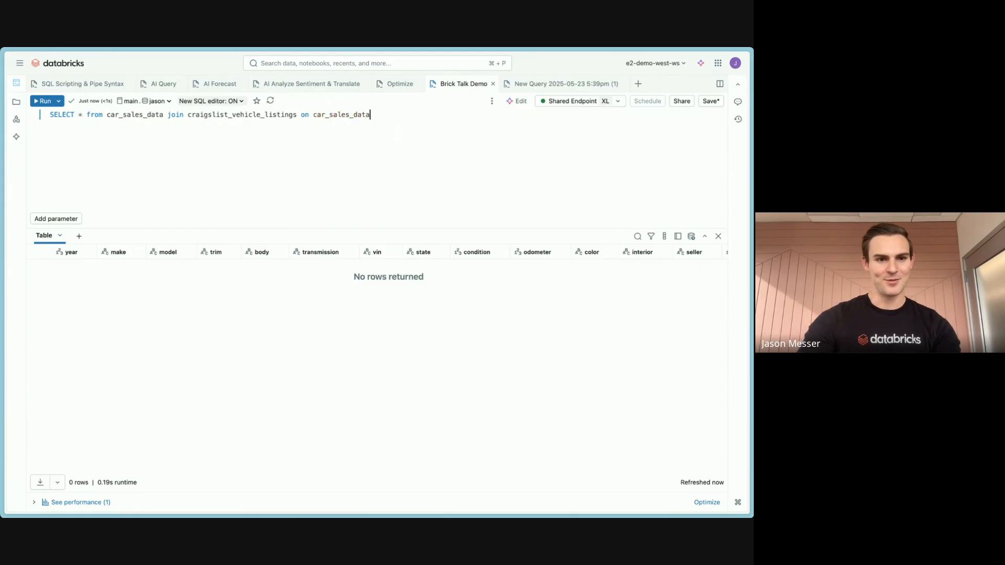
pyautogui.press('super+Return')
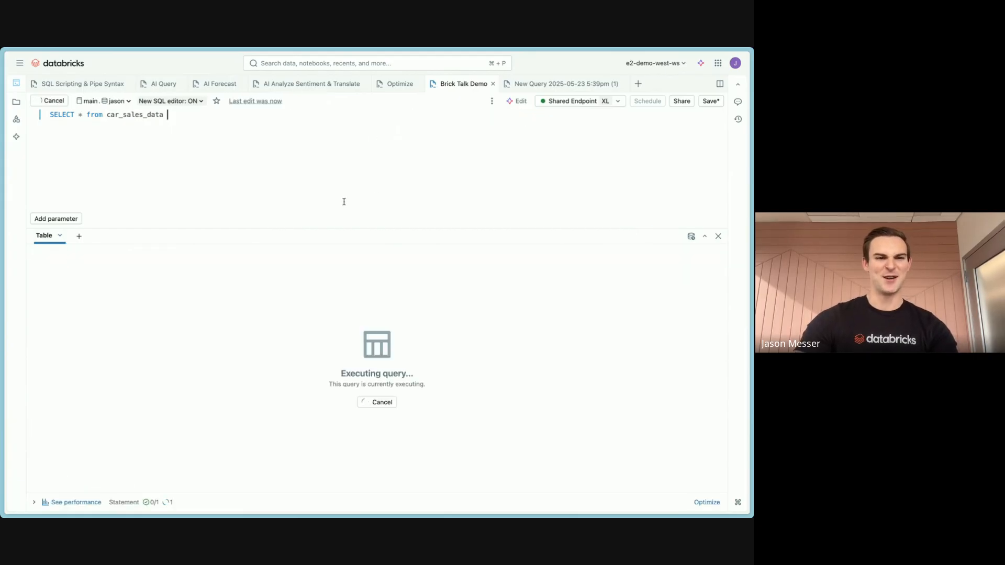
pyautogui.press('super+shift+f')
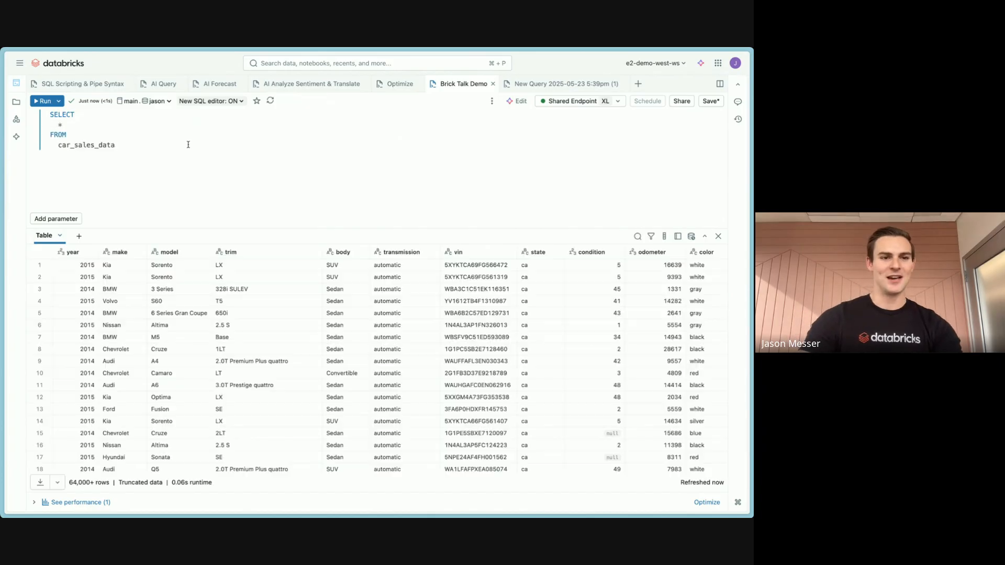
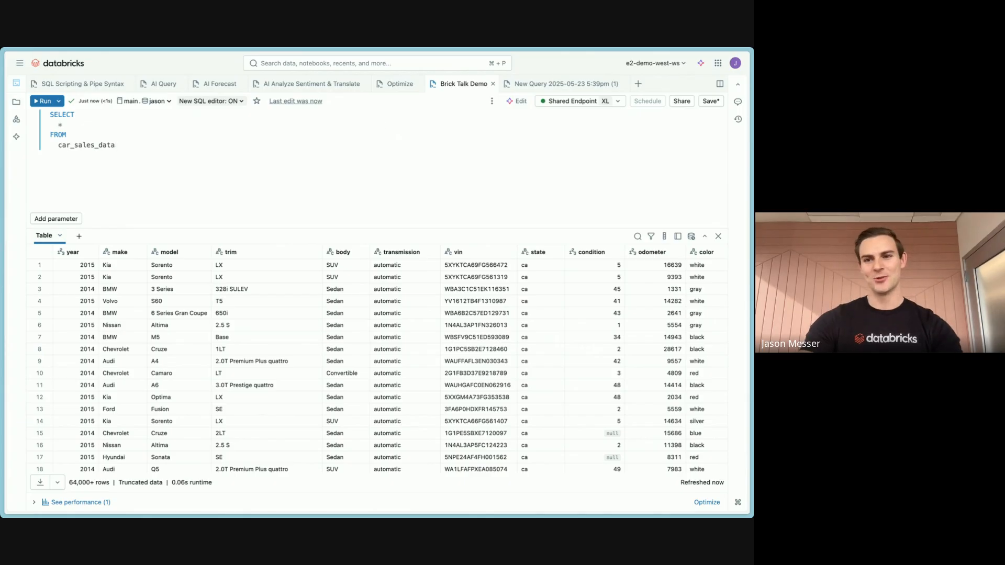
# Ask the assistant for "selling price by make".
pyautogui.click(700, 63)
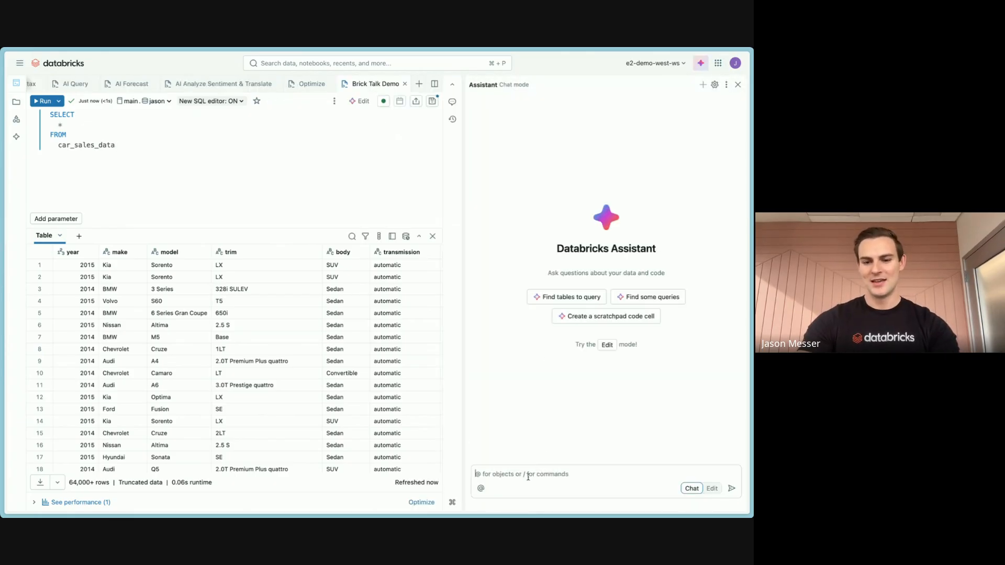
pyautogui.write('most expen')
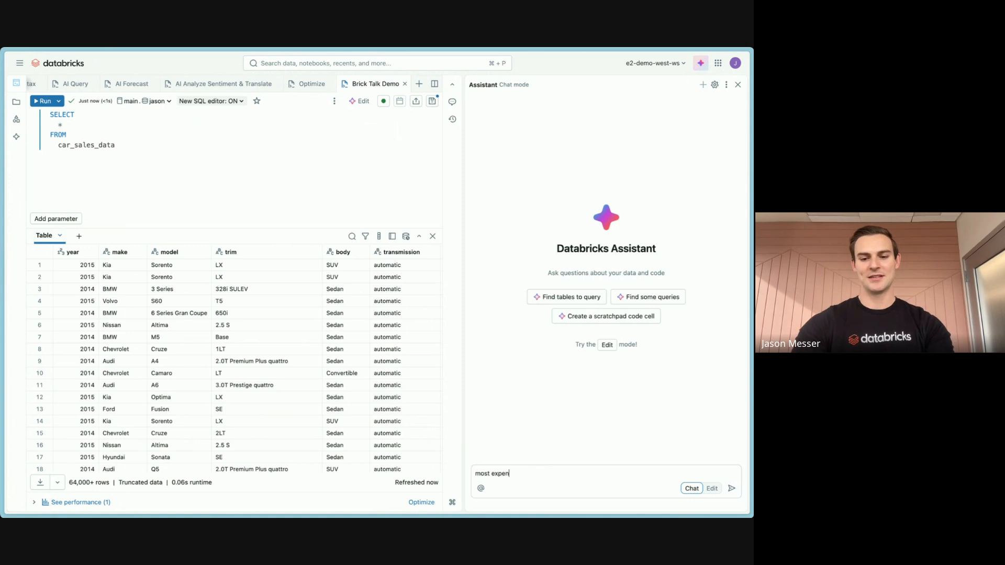
pyautogui.write('sive')
pyautogui.press('super+a')
pyautogui.press('BackSpace')
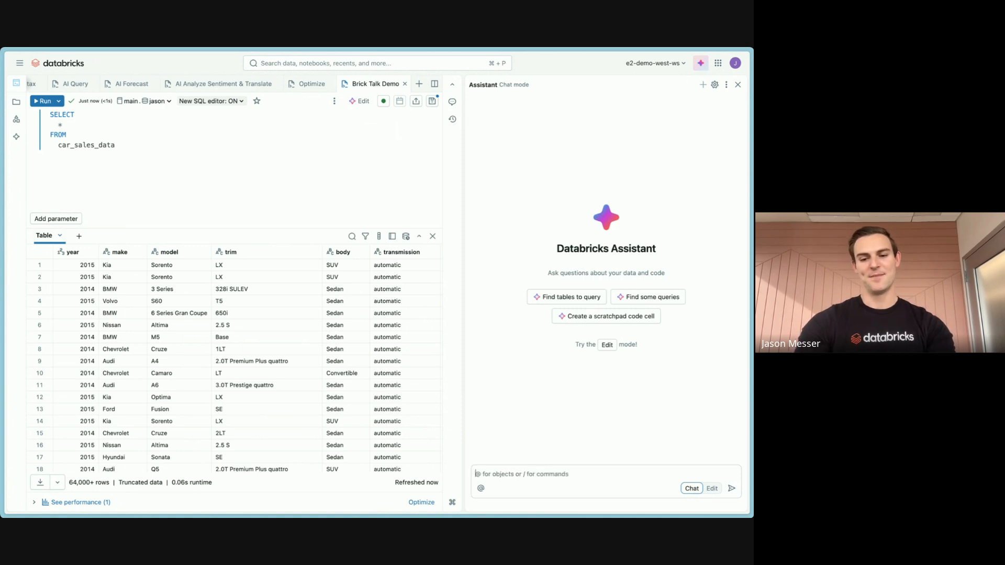
pyautogui.write('selling price by mak')
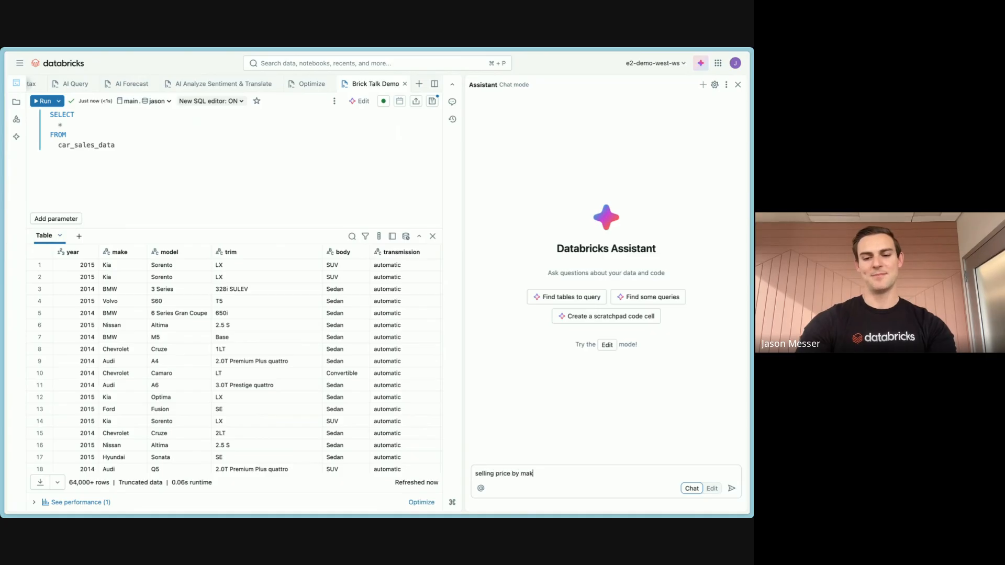
pyautogui.write('e')
pyautogui.press('Return')
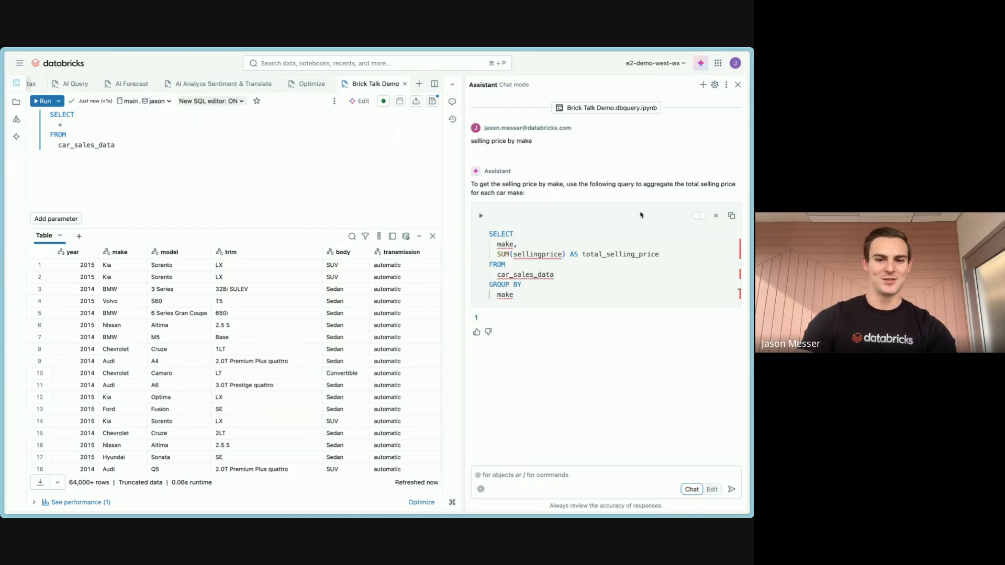
# Replace the editor's query with the assistant's suggested SQL, then run it and sort the results by total_selling_price in descending order.
pyautogui.click(713, 217)
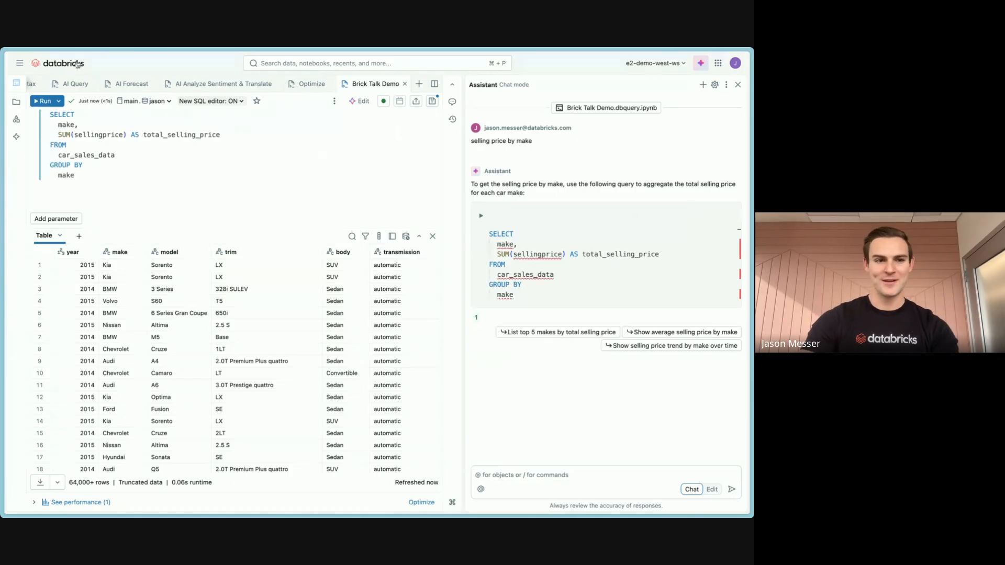
pyautogui.click(42, 104)
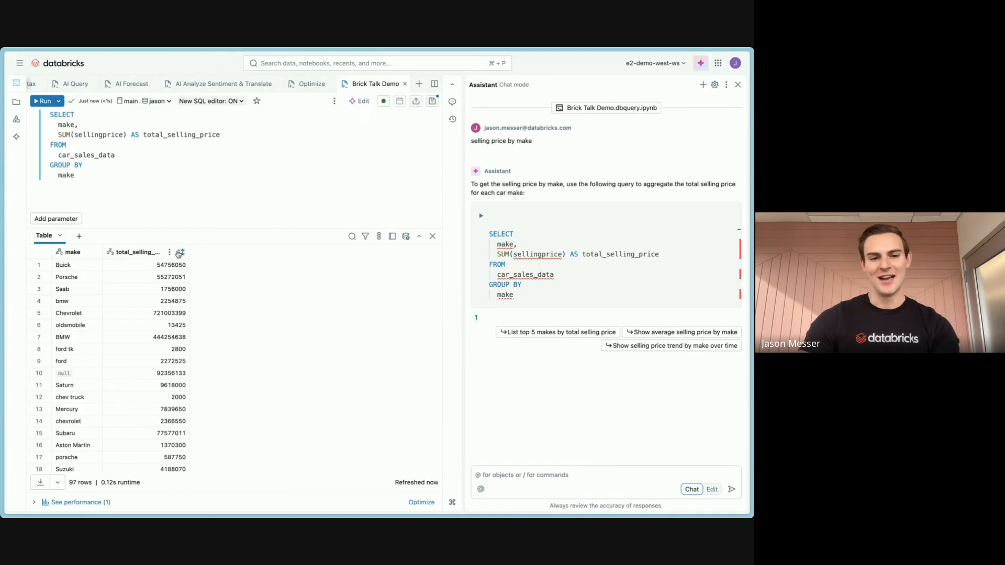
pyautogui.click(180, 254)
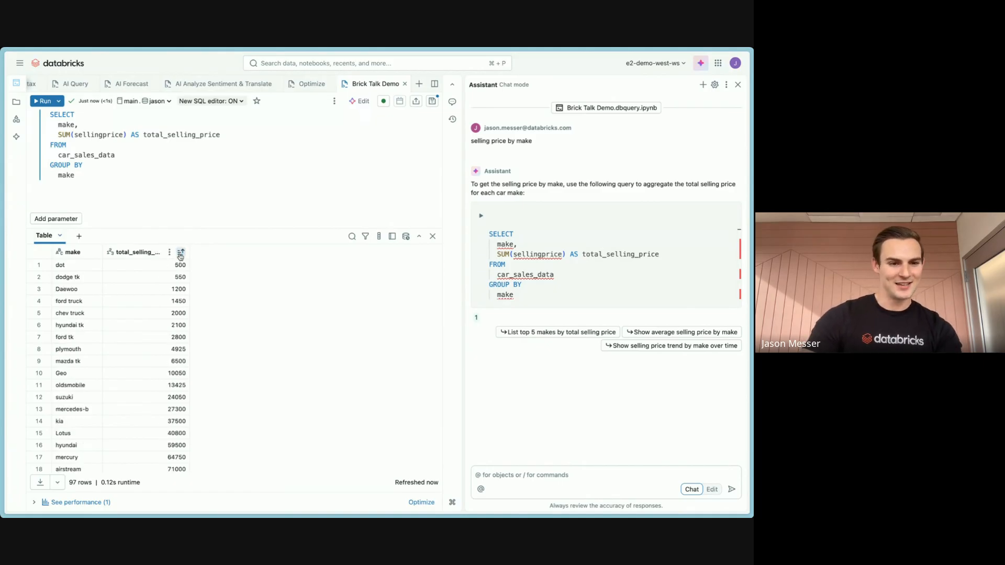
pyautogui.click(181, 254)
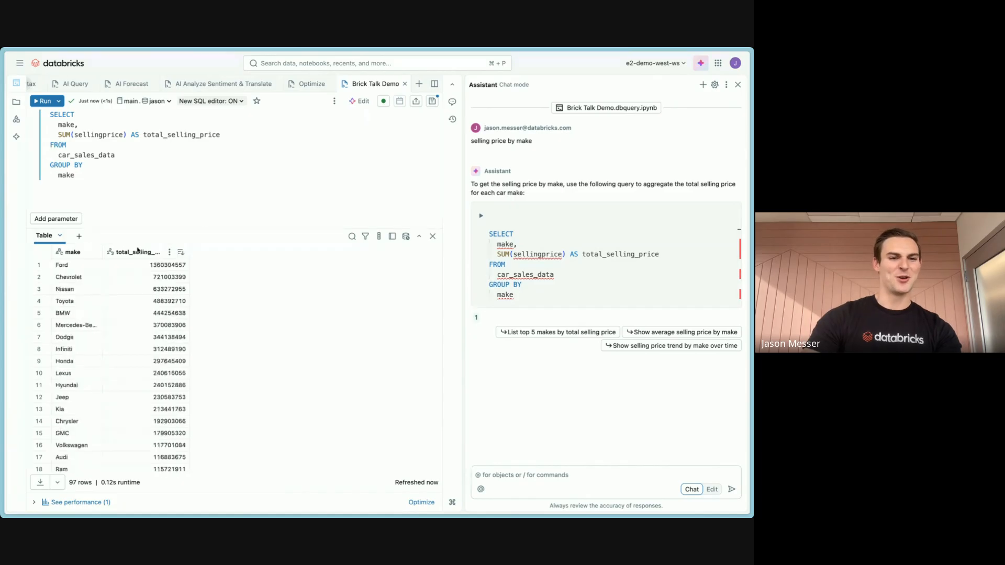
# Rerun the query with AVG instead of SUM on sellingprice, sort the results by total_selling_price descending, and close the assistant.
pyautogui.moveTo(58, 134); pyautogui.dragTo(70, 135)
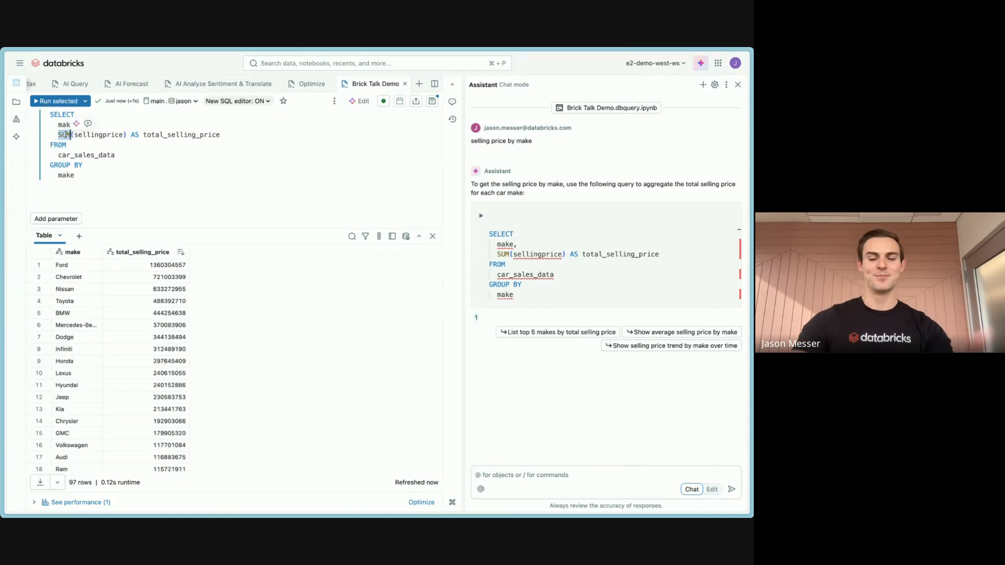
pyautogui.write('AVG')
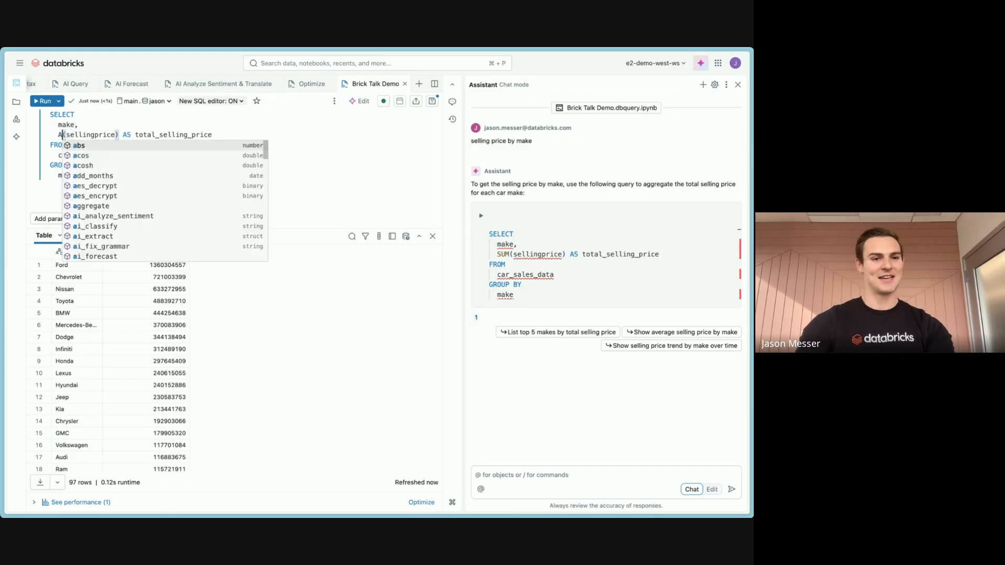
pyautogui.press('Return')
pyautogui.press('BackSpace')
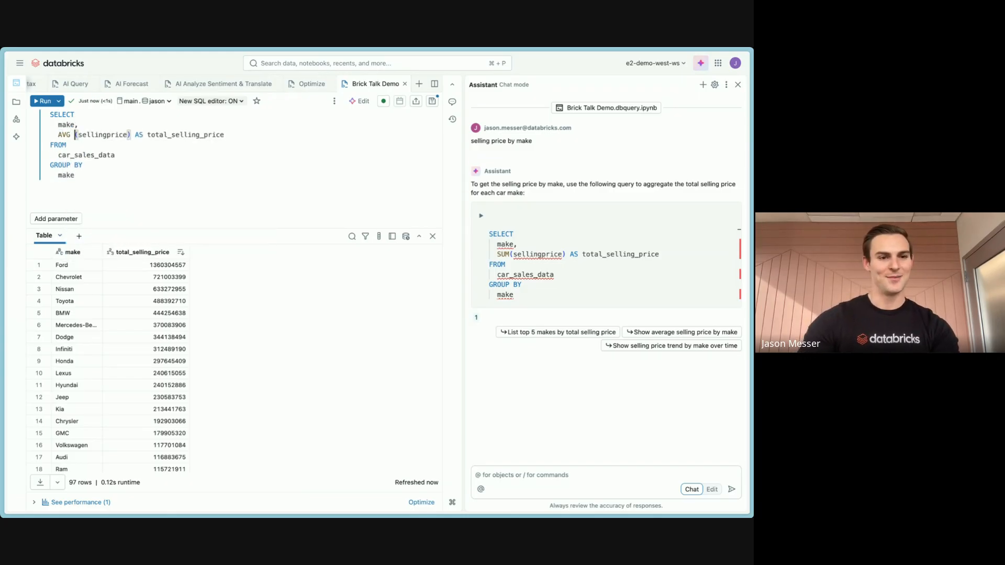
pyautogui.press('super+Return')
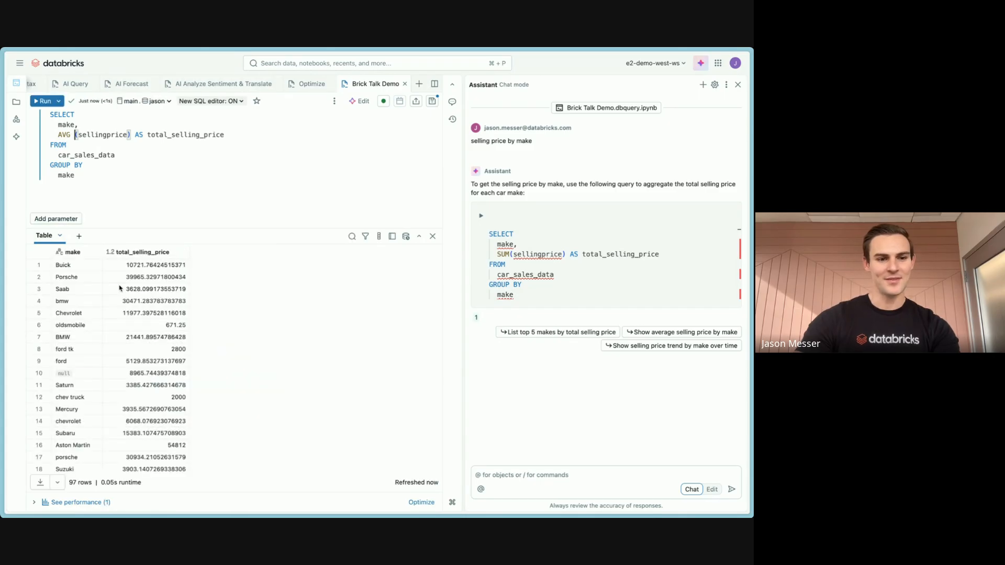
pyautogui.click(181, 253)
pyautogui.click(181, 254)
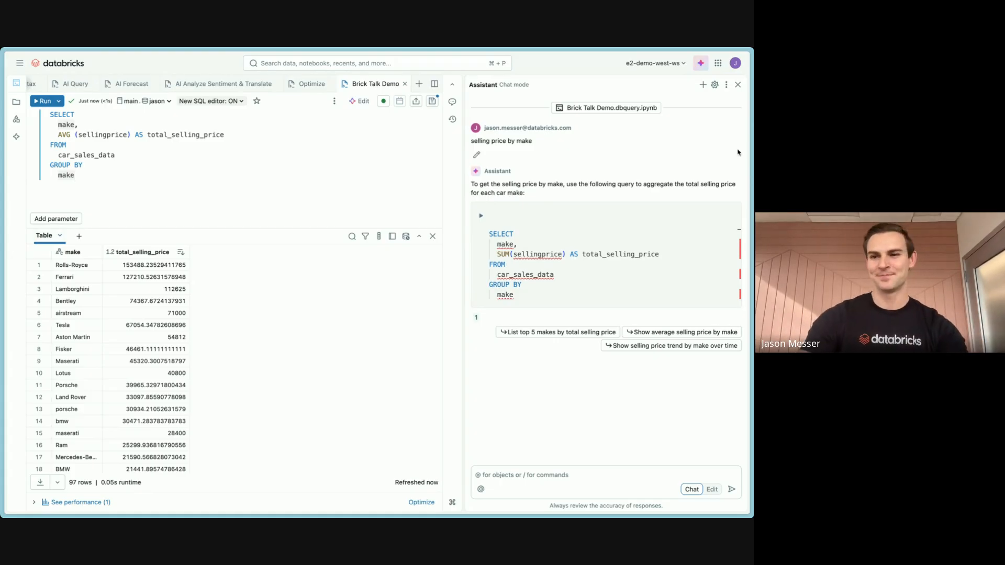
pyautogui.click(737, 85)
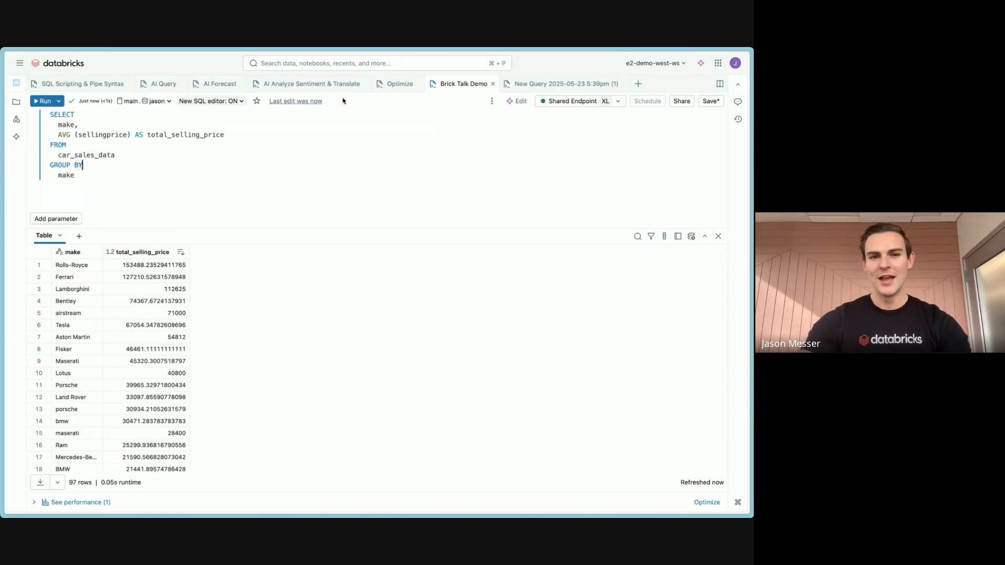
# Open the AI Analyze Sentiment & Translate query and examine its amazon_books_reviews selection and the returned reviews.
pyautogui.click(316, 88)
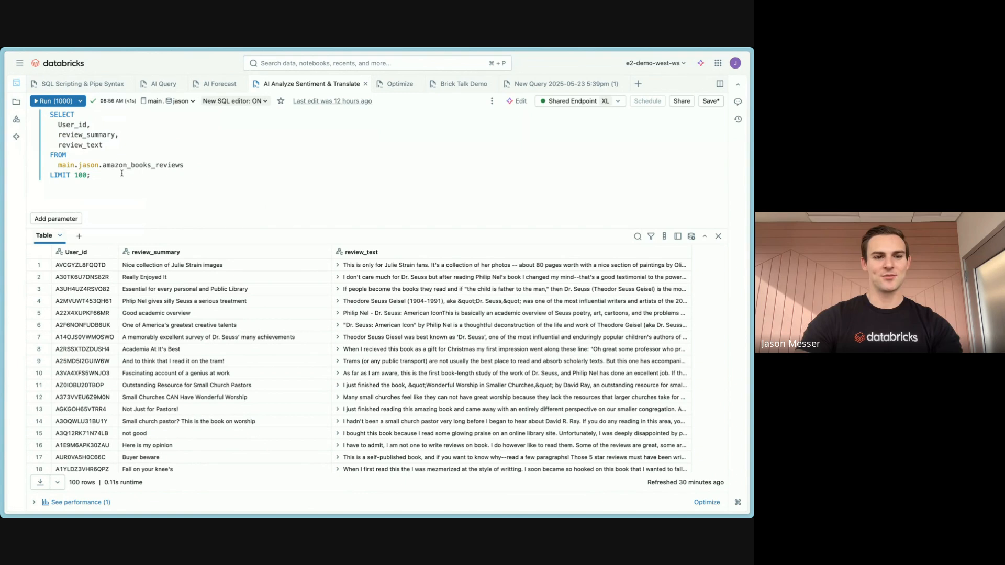
pyautogui.moveTo(110, 170); pyautogui.dragTo(63, 154)
pyautogui.click(228, 154)
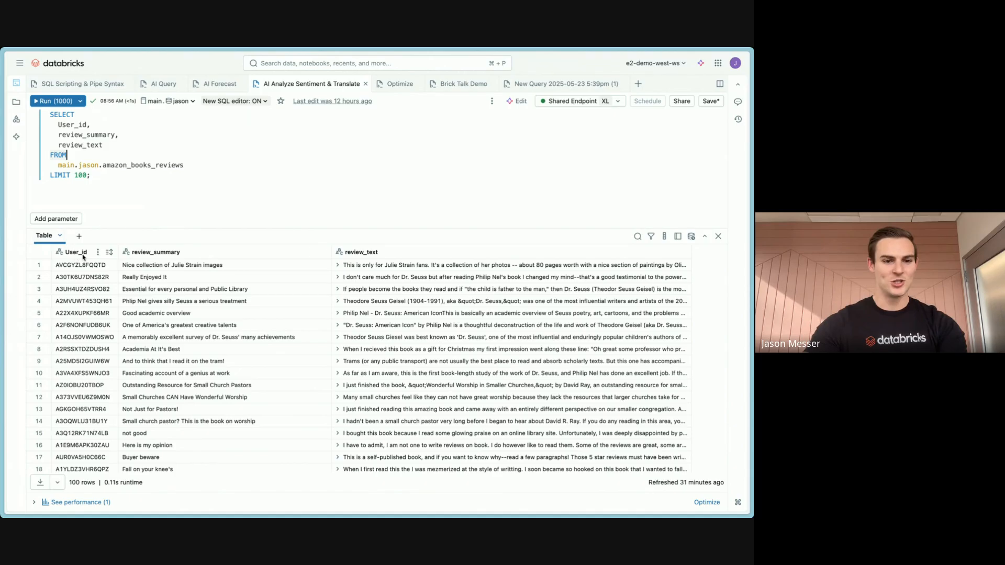
pyautogui.scroll(-1, 473, 344)
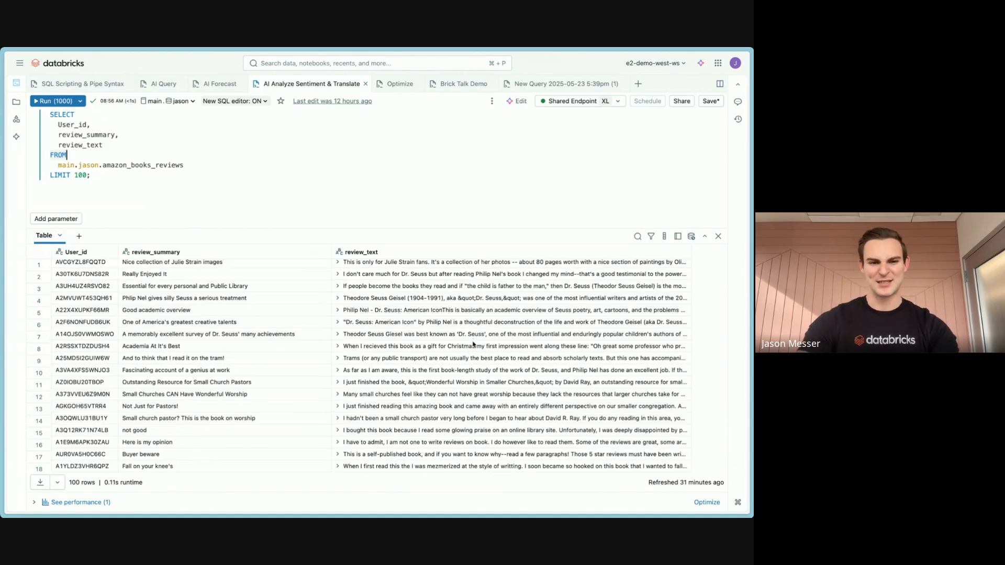
pyautogui.scroll(1, 473, 344)
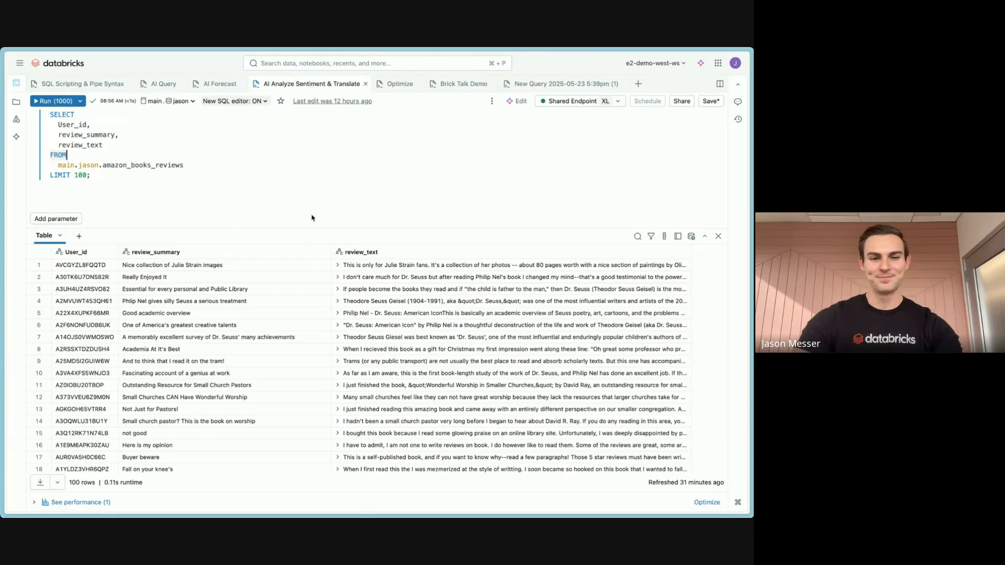
pyautogui.click(242, 178)
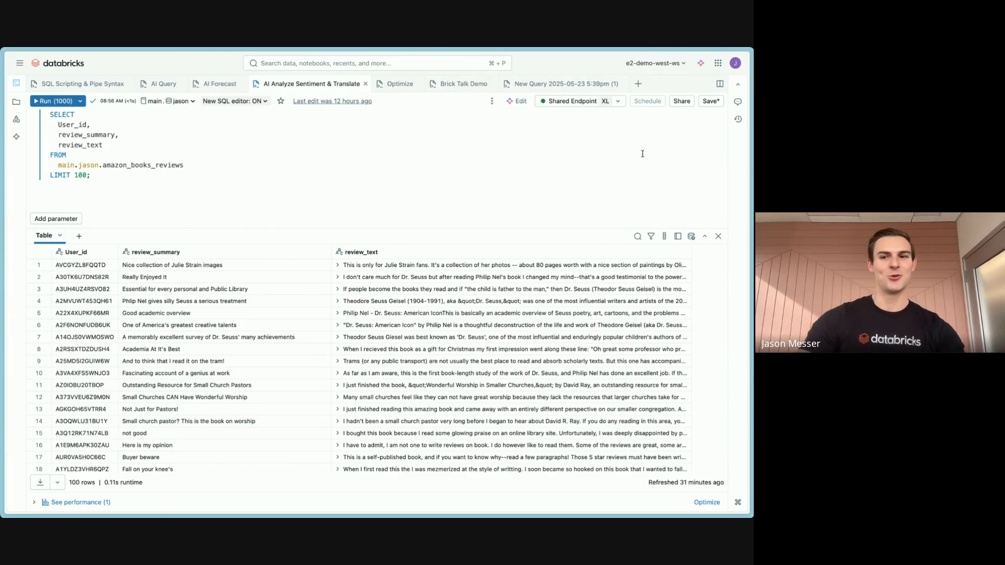
# Ask the assistant "hey can you tell me about databricks sql ai functions?".
pyautogui.click(703, 64)
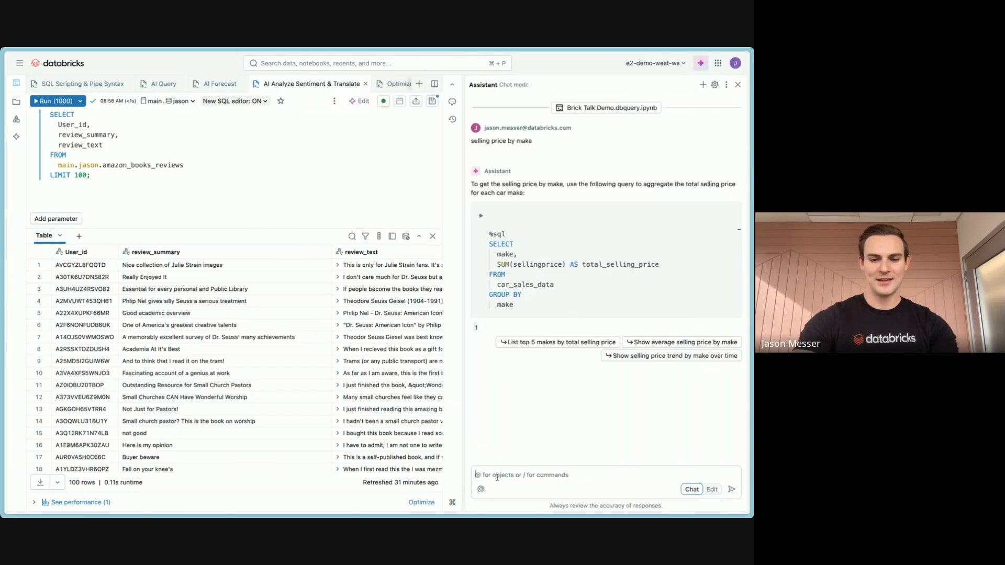
pyautogui.write('hey can you tell me about d')
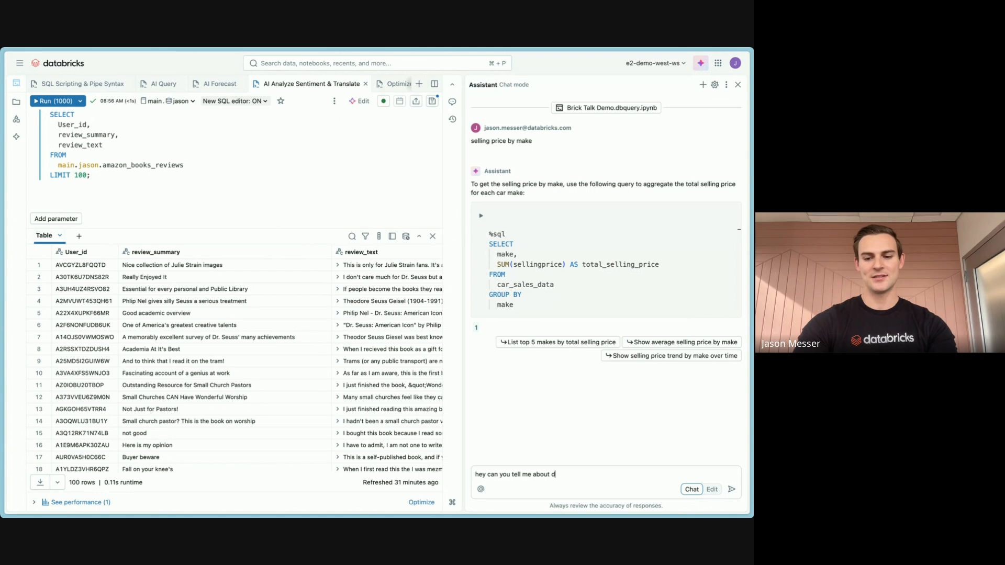
pyautogui.write('ata bricks sql')
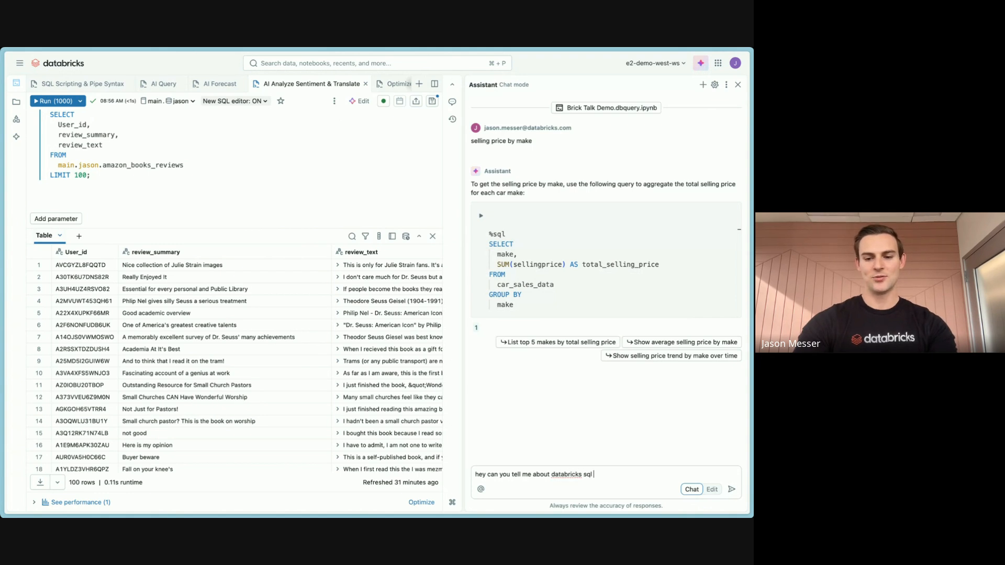
pyautogui.write(' ai functions?')
pyautogui.press('Return')
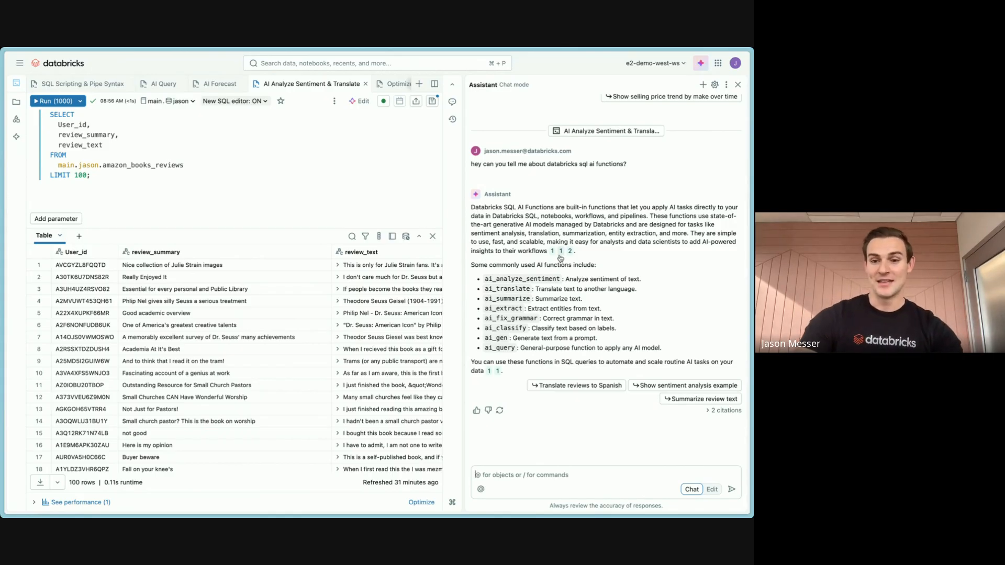
# View the documentation page behind citation 2 in the assistant's answer, then close it.
pyautogui.moveTo(571, 253)
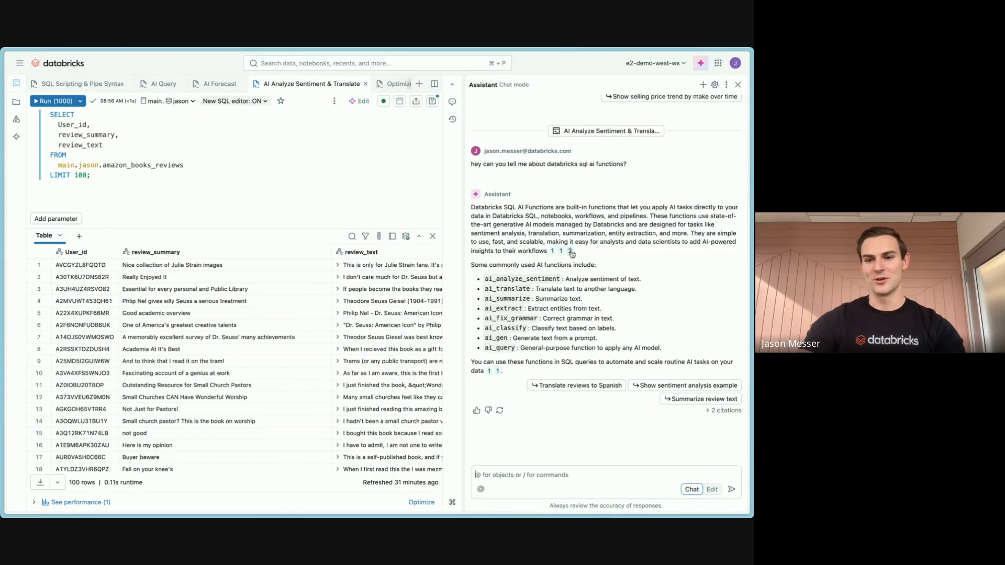
pyautogui.click(570, 254)
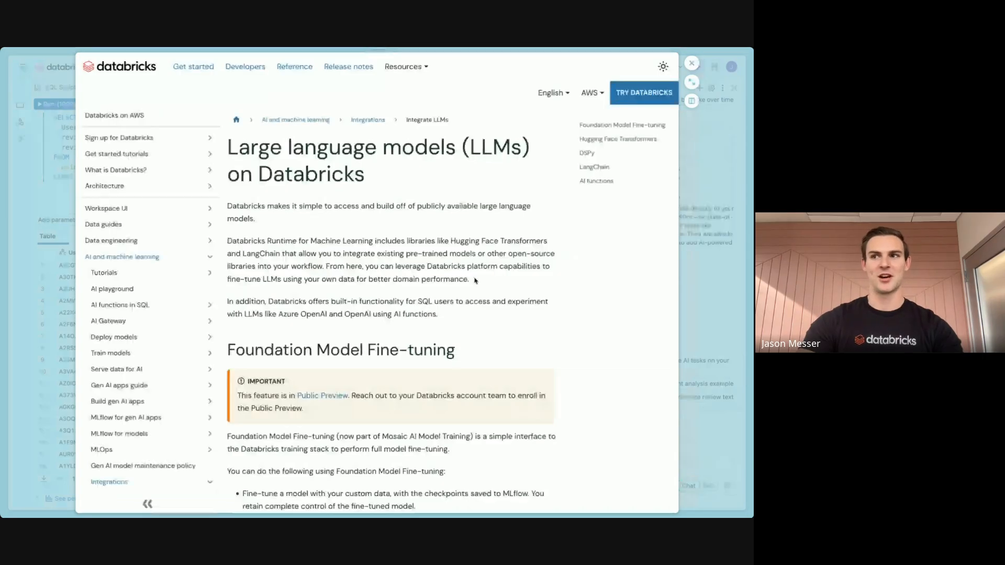
pyautogui.click(690, 63)
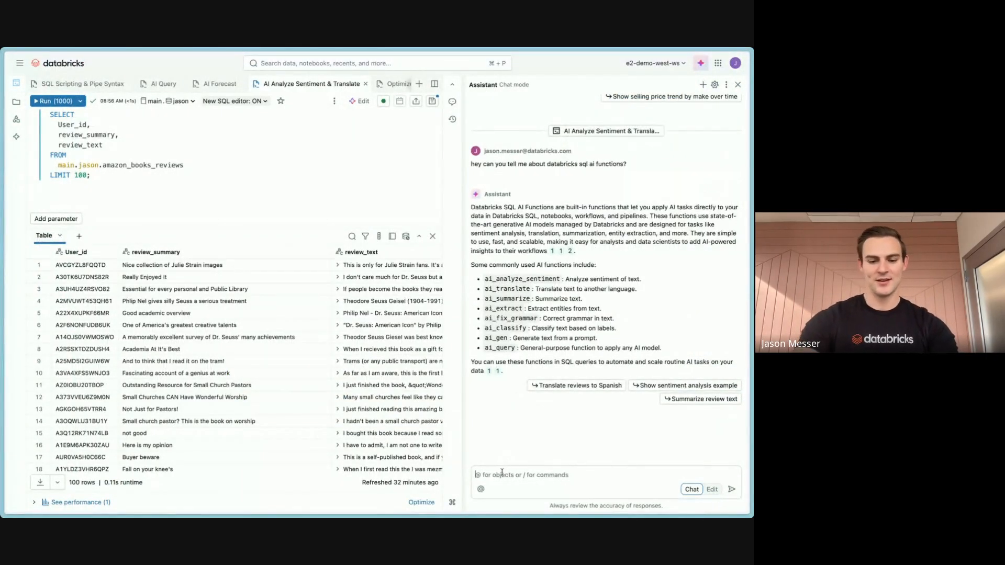
# Ask the assistant "Oh awesome! can you help me to apply sentiment analysis and ai translate to take review_summary and translate to norwegian and give a sentiment score".
pyautogui.write('Oh aewsome')
pyautogui.press('BackSpace')
pyautogui.press('BackSpace')
pyautogui.press('BackSpace')
pyautogui.press('BackSpace')
pyautogui.press('BackSpace')
pyautogui.press('BackSpace')
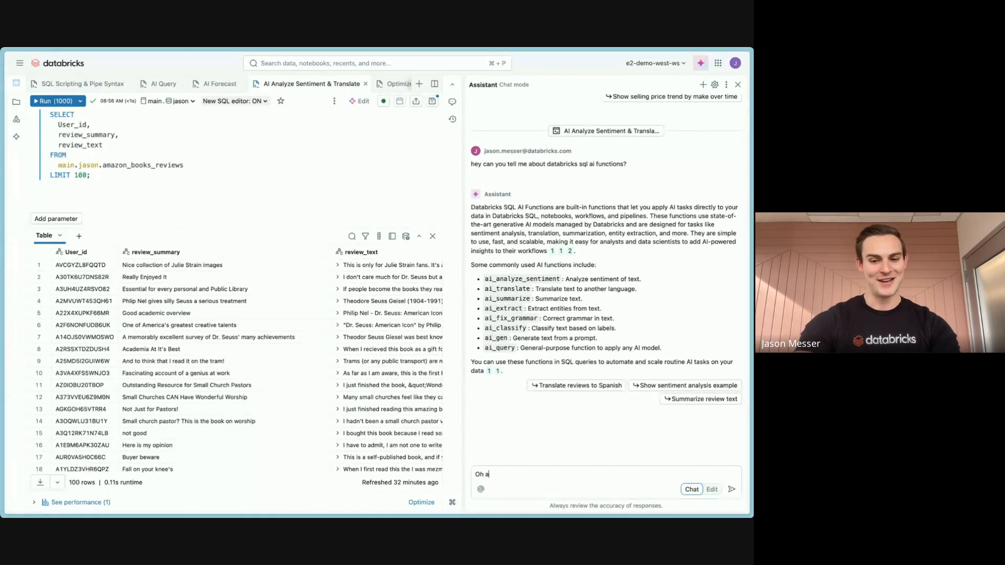
pyautogui.write('wesome!')
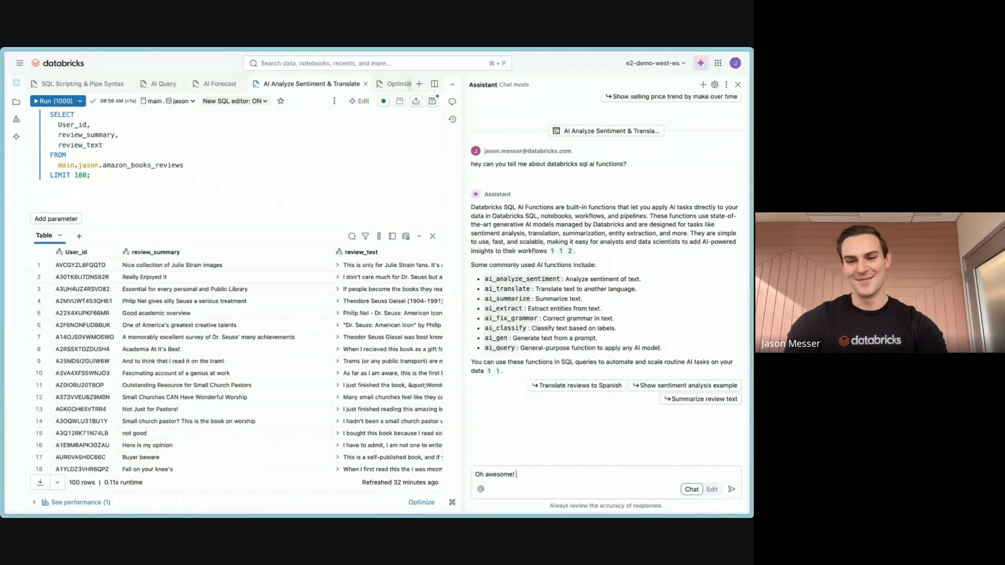
pyautogui.write(' can you help me')
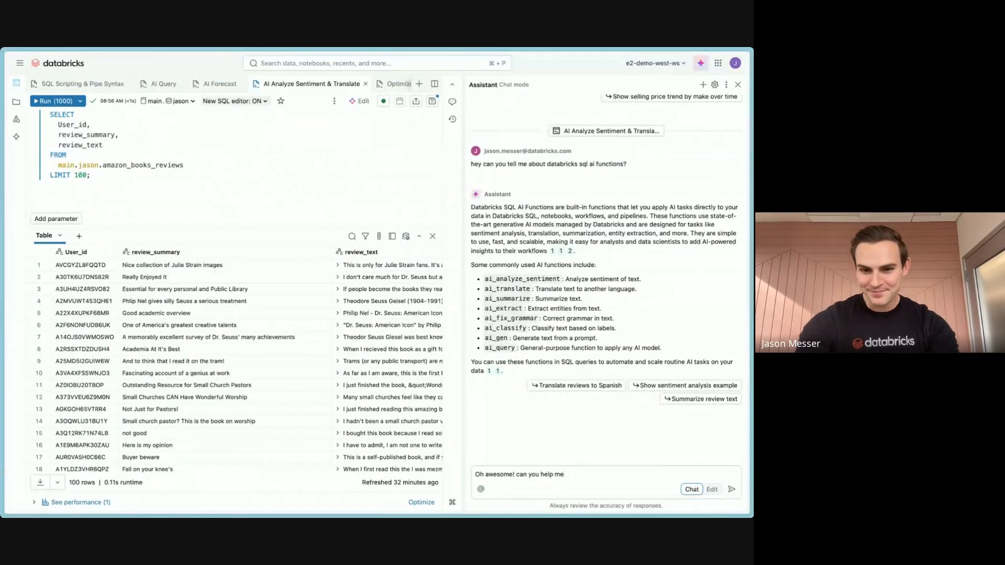
pyautogui.write(' to apply senti')
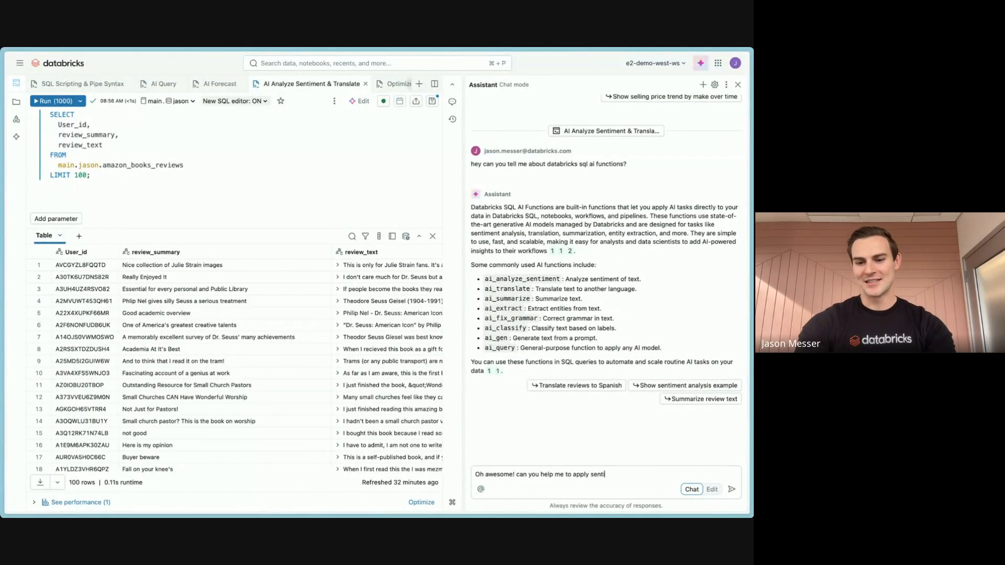
pyautogui.write('ment analysis and ')
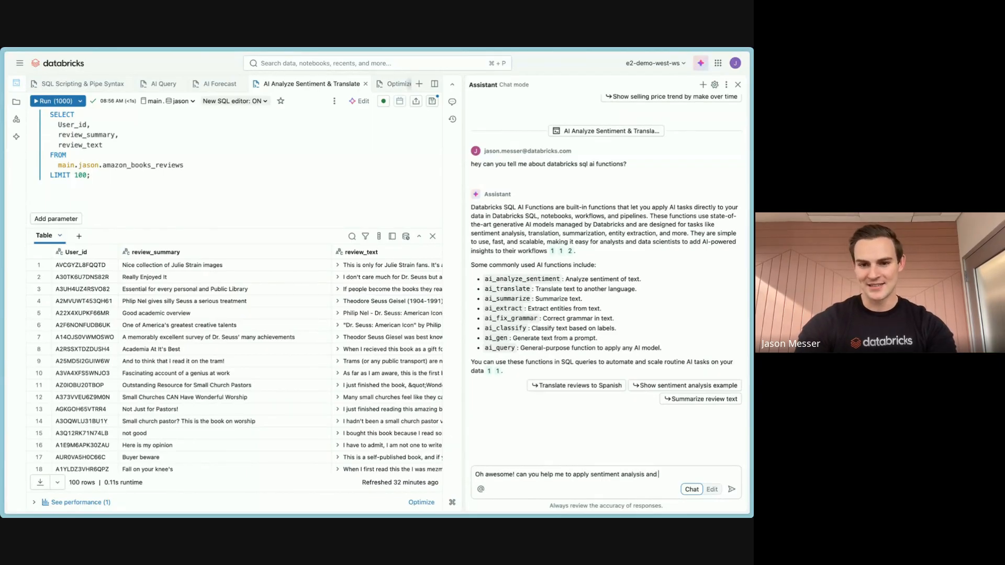
pyautogui.write('ai translate to ')
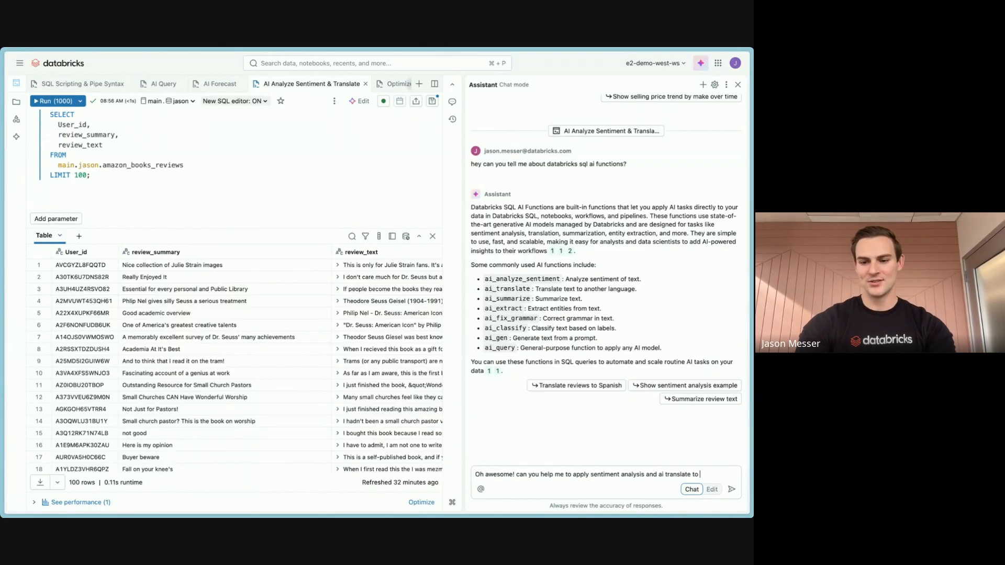
pyautogui.write('take review_summary and m')
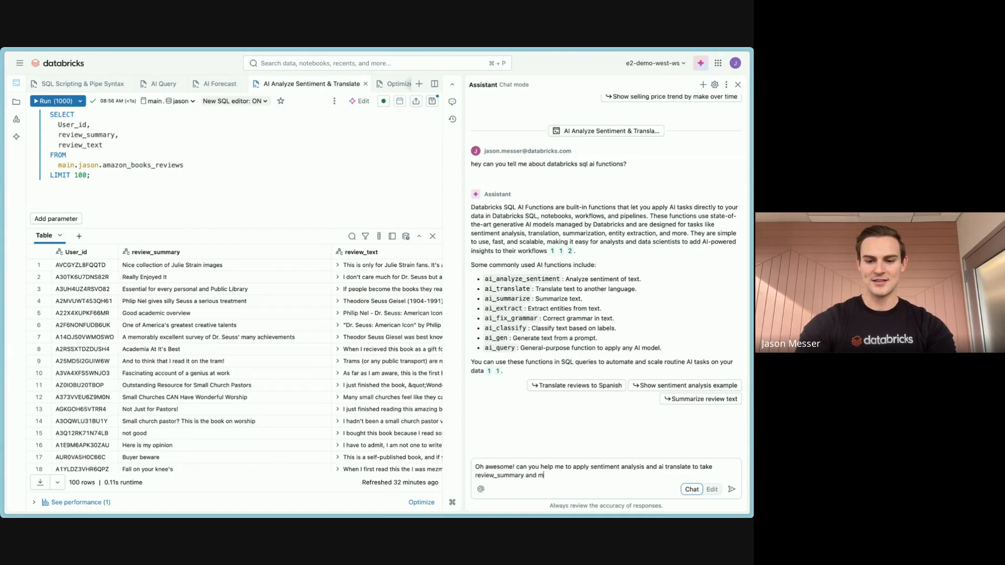
pyautogui.press('BackSpace')
pyautogui.write('transla')
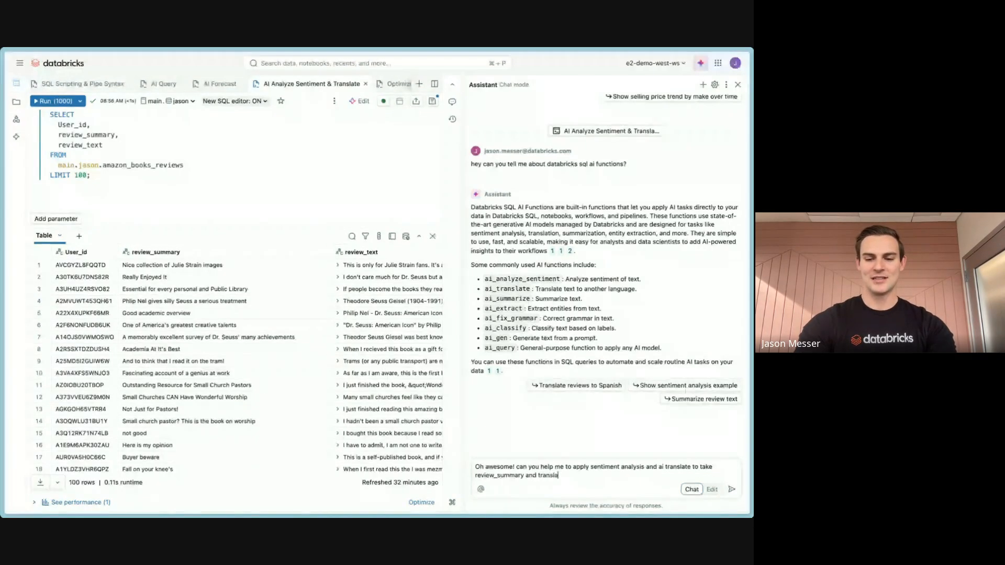
pyautogui.write('te to norwegian and give a ')
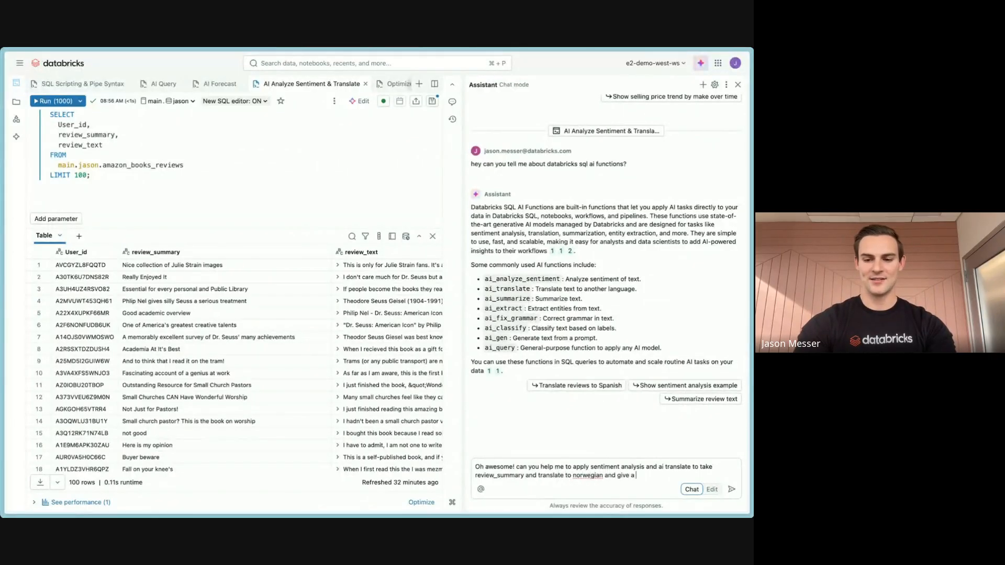
pyautogui.write('sentiment score')
pyautogui.press('Return')
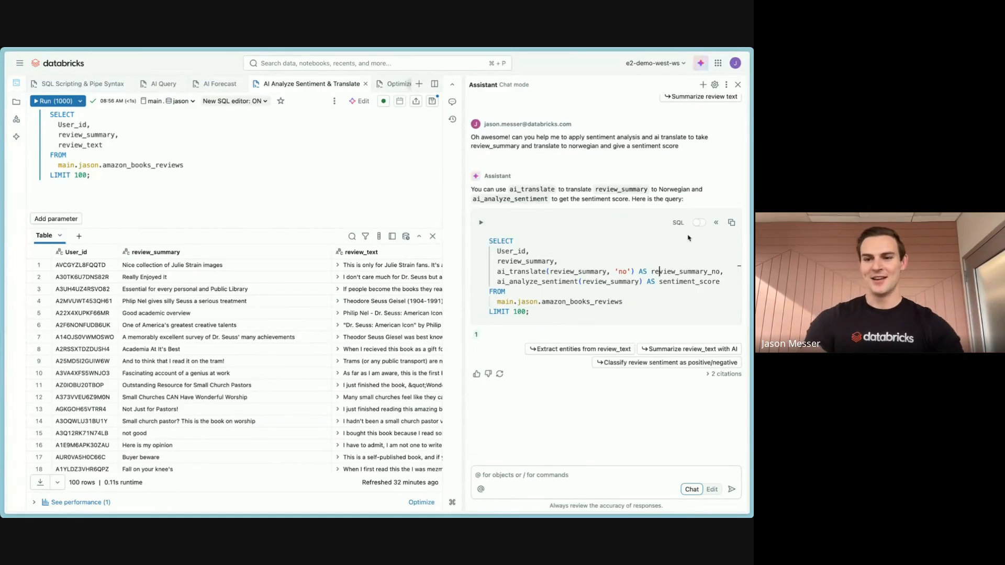
# Replace the amazon_books_reviews query with the assistant's ai_translate and ai_analyze_sentiment version and run it in a new session.
pyautogui.click(716, 223)
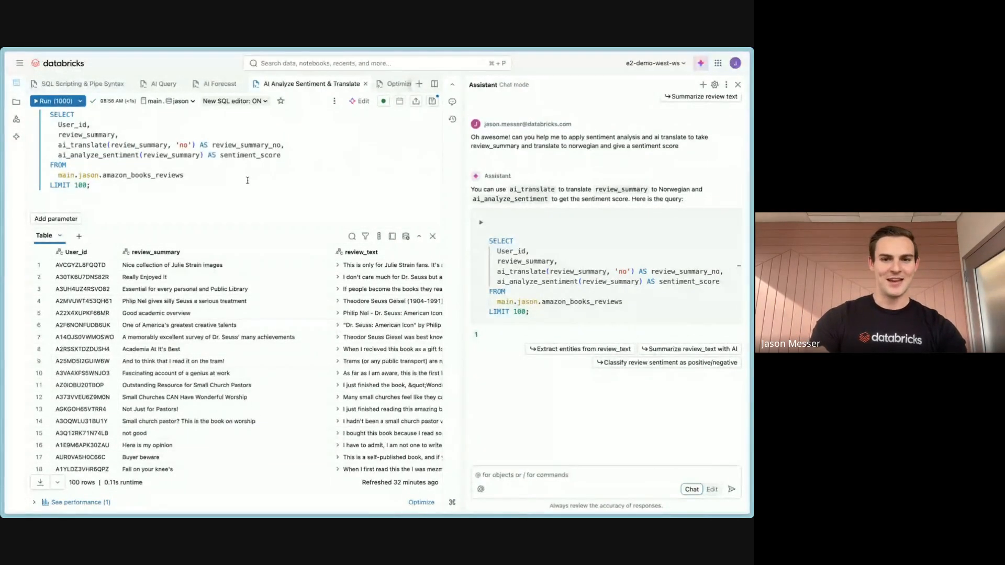
pyautogui.click(55, 102)
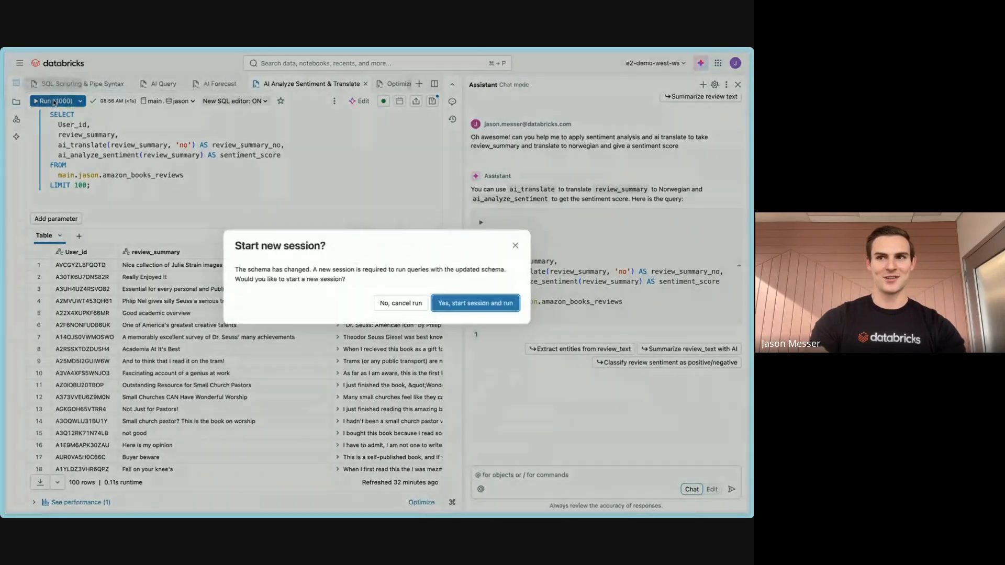
pyautogui.click(474, 303)
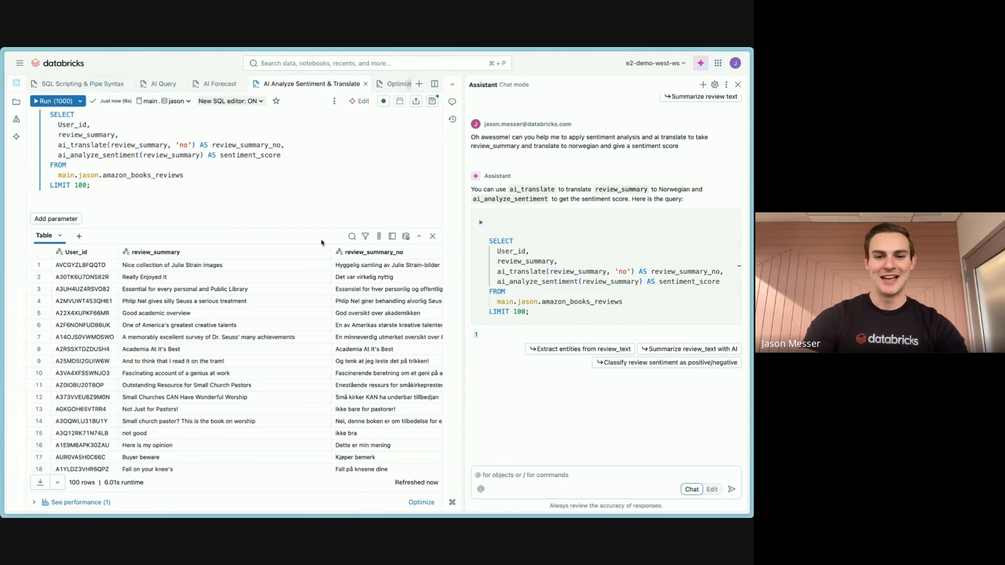
# Examine the review_summary_no translations and sentiment_score values beside the original summaries in the results table.
pyautogui.hscroll(2, 288, 366)
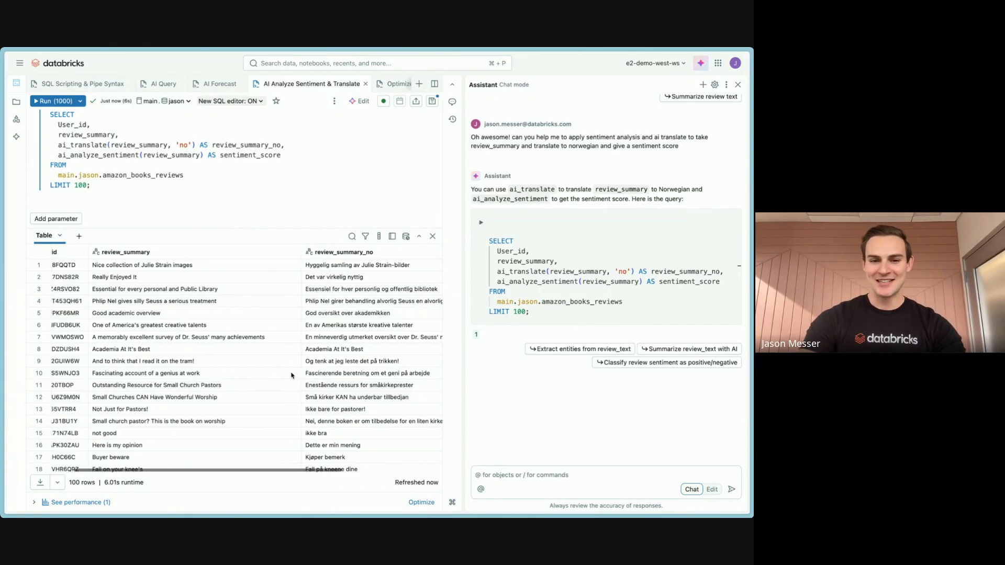
pyautogui.hscroll(5, 292, 375)
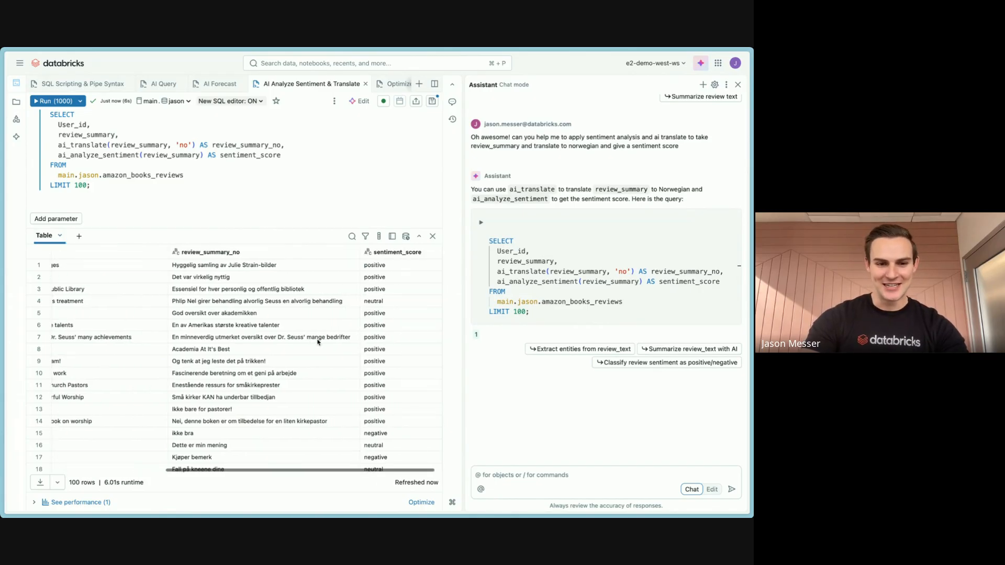
pyautogui.hscroll(-5, 191, 338)
pyautogui.hscroll(5, 187, 344)
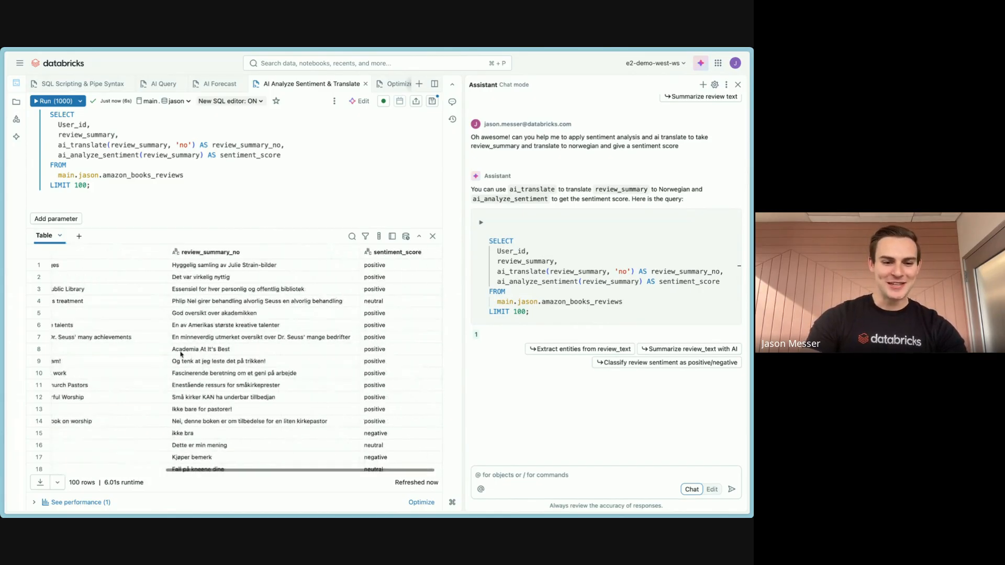
pyautogui.hscroll(-5, 181, 354)
pyautogui.hscroll(4, 236, 435)
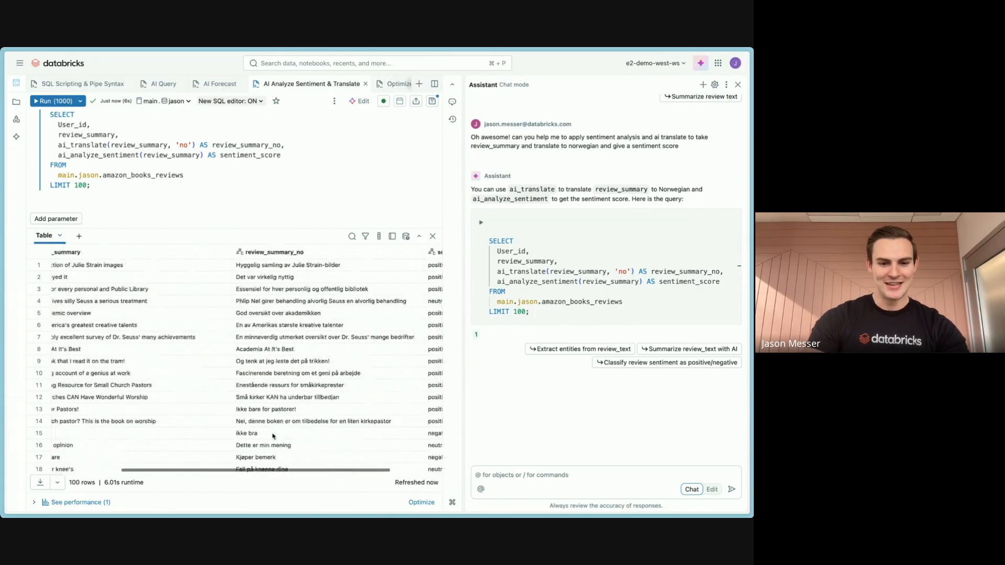
pyautogui.hscroll(2, 267, 432)
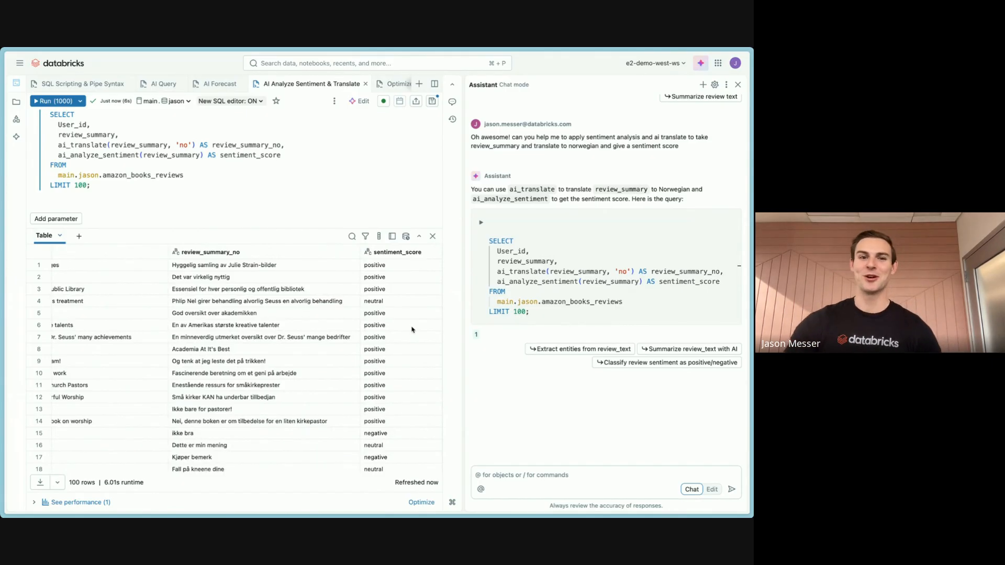
pyautogui.hscroll(-2, 170, 343)
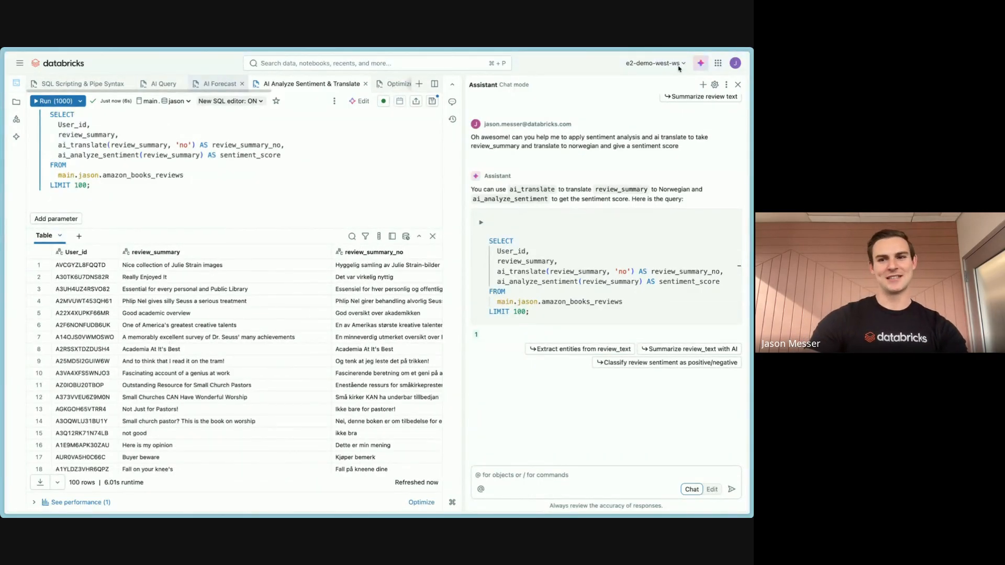
# Open the AI Forecast query and enlarge its editor area until the whole average_sales query fits.
pyautogui.click(219, 84)
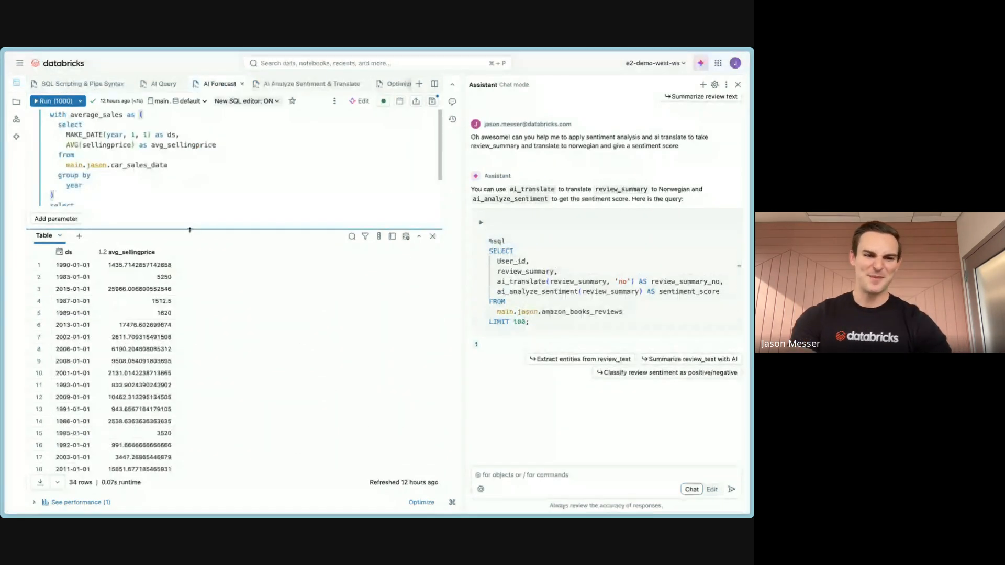
pyautogui.moveTo(190, 229); pyautogui.dragTo(190, 271)
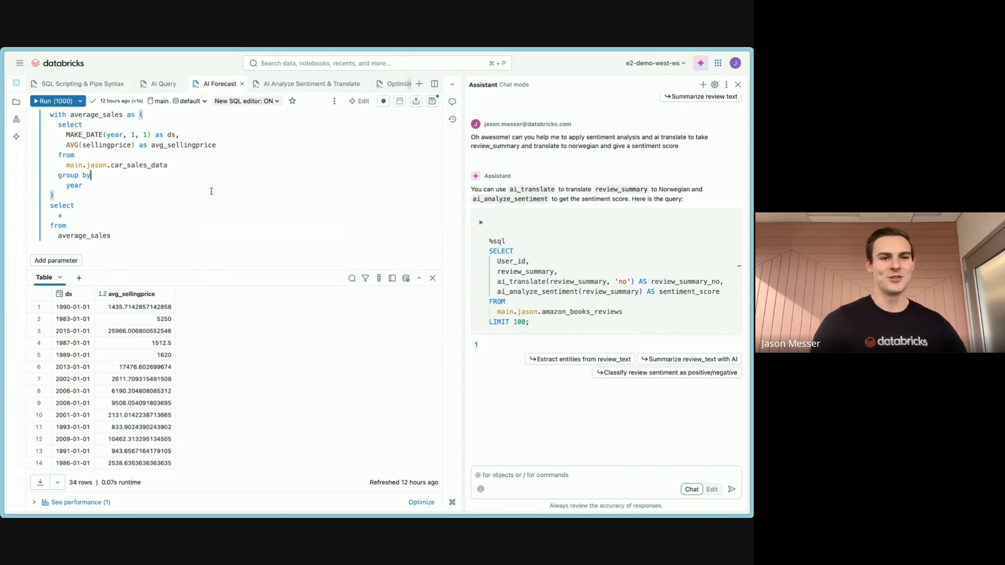
# Ask the assistant "Hey can you tell me about databricks sql ai_forecast?".
pyautogui.click(517, 477)
pyautogui.write('Hey can y')
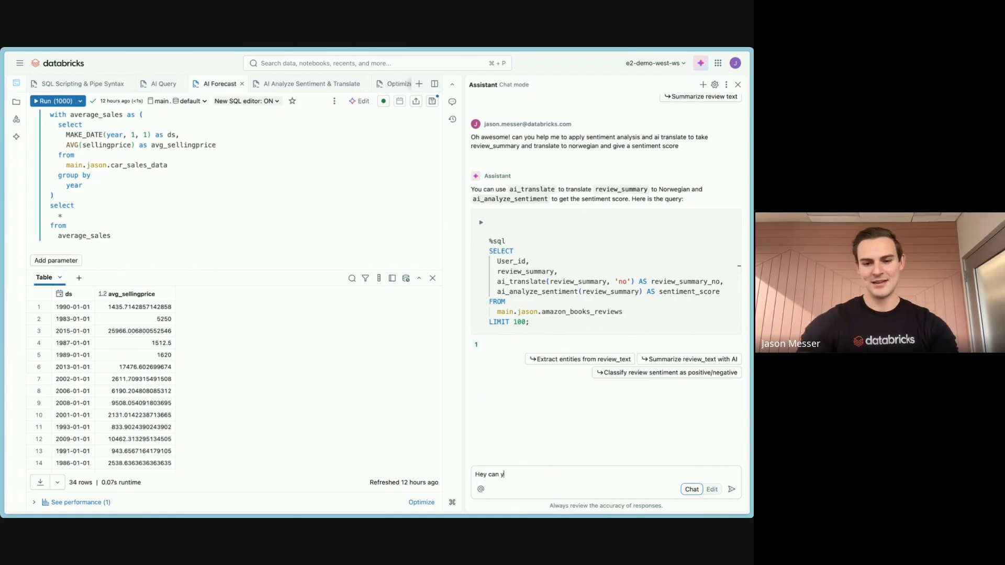
pyautogui.write('ou tell me about d')
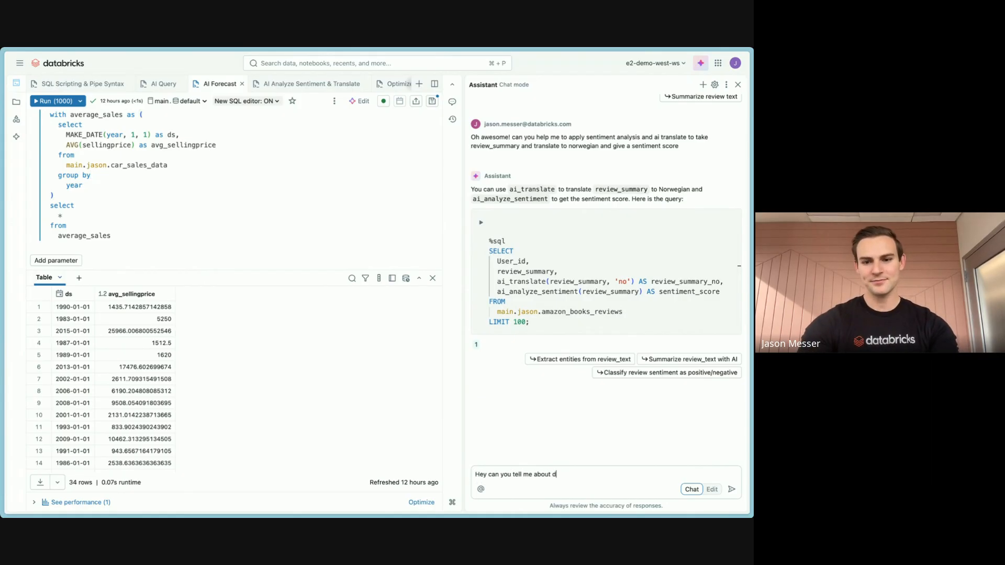
pyautogui.write('atabricks ')
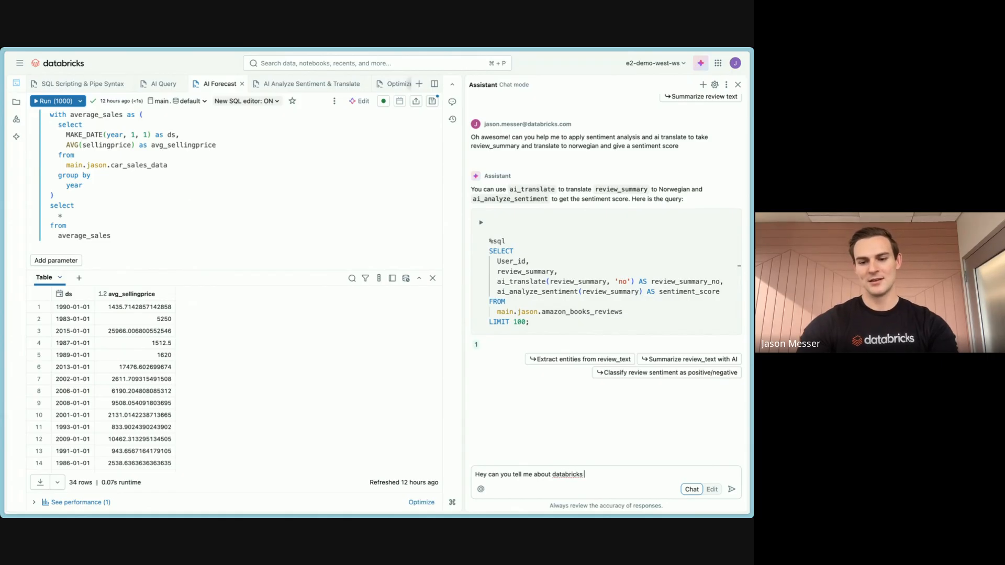
pyautogui.write('sql ai_for')
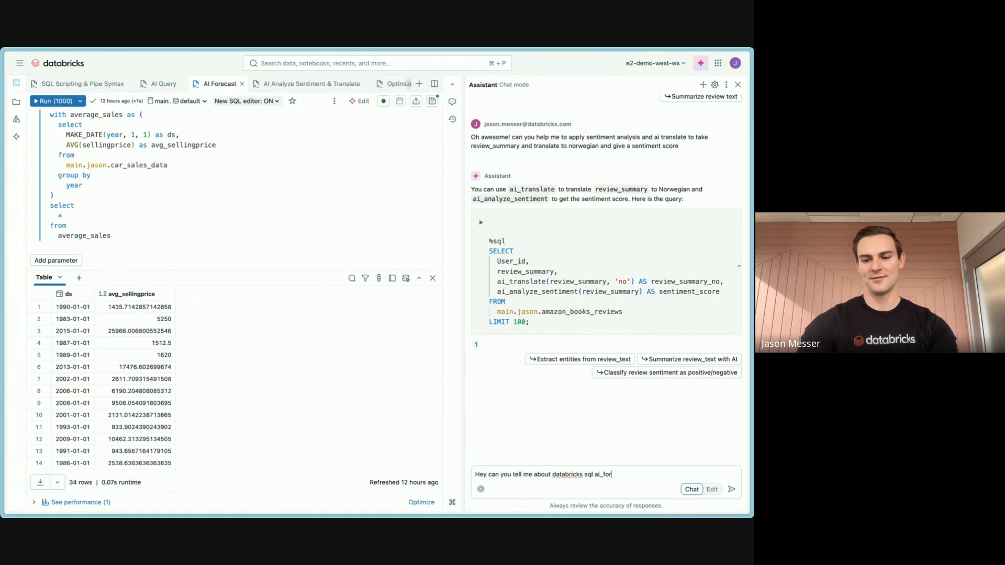
pyautogui.write('ecast?')
pyautogui.press('Return')
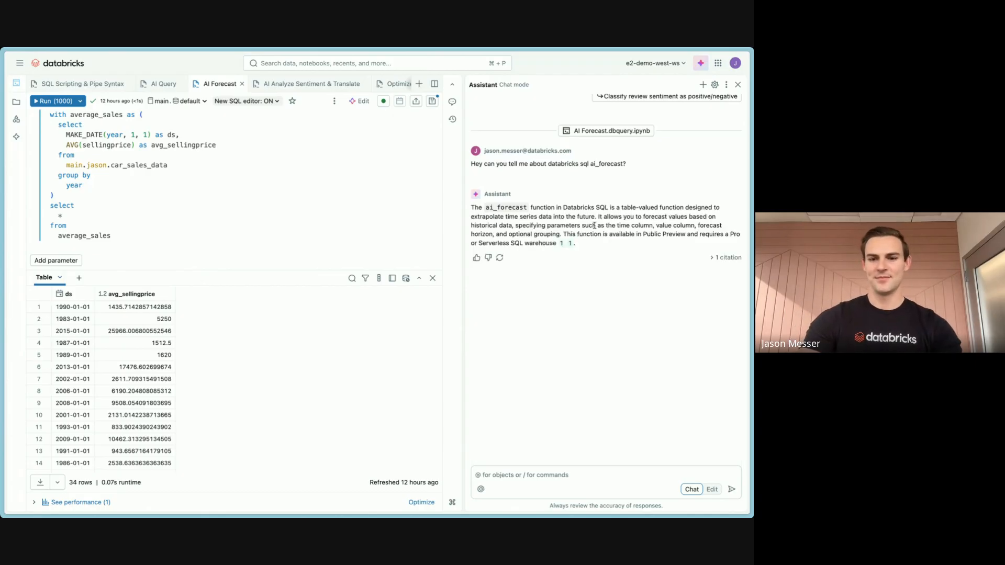
# Ask the assistant "Can you help me use ai_forecast to predict the average selling price of cars in 2025".
pyautogui.click(505, 477)
pyautogui.write('Can you h')
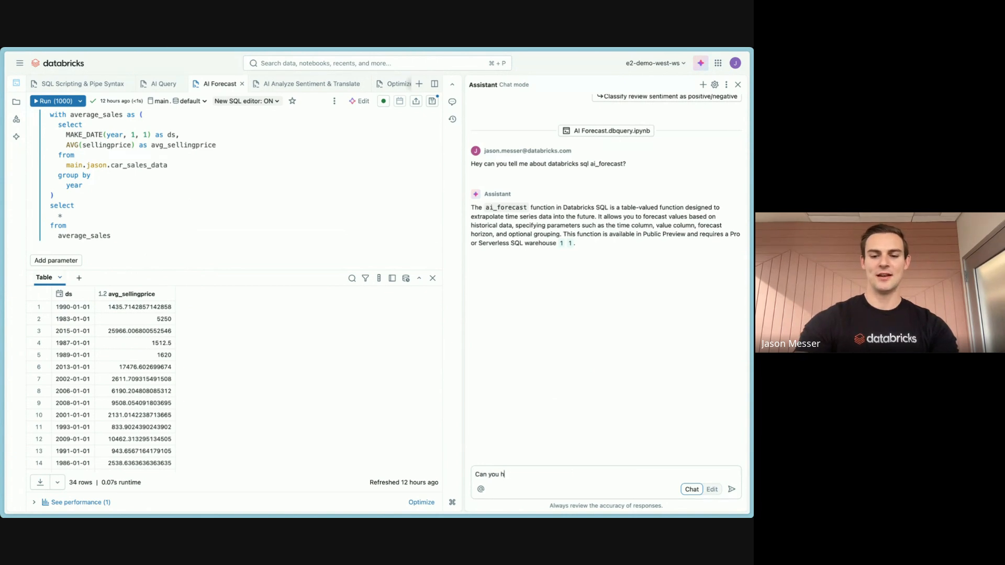
pyautogui.write('elp me use ai_forecas')
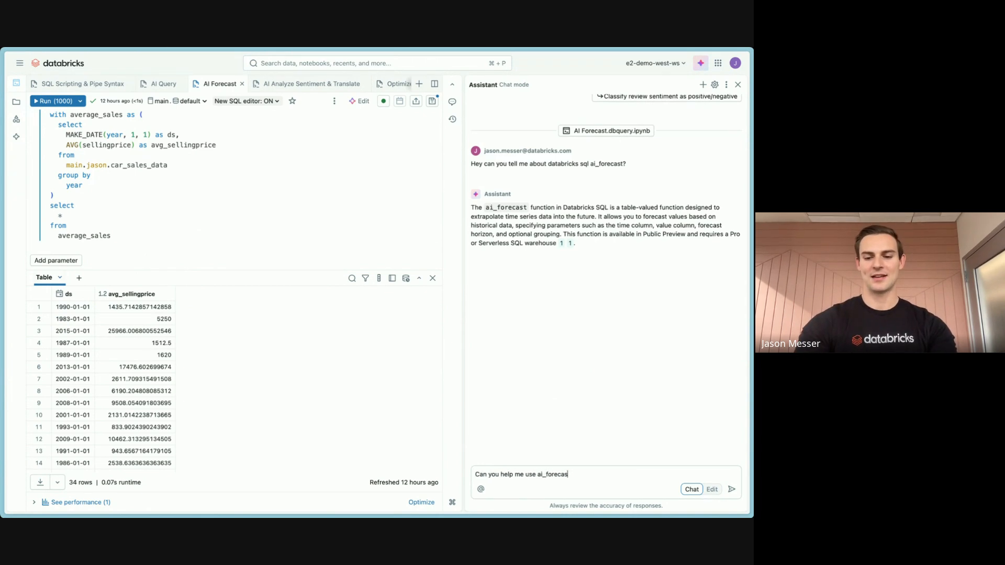
pyautogui.write('t to predict the price')
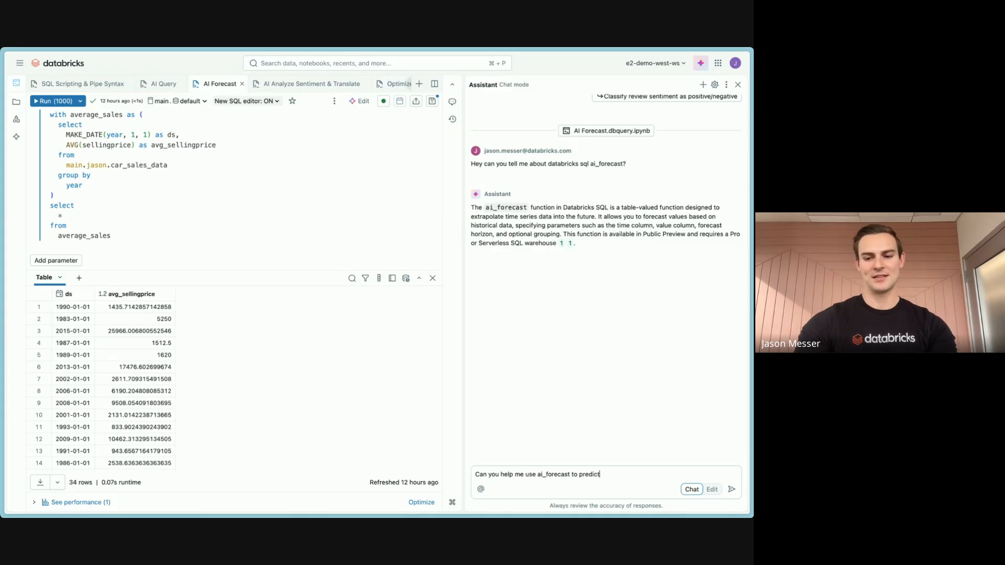
pyautogui.press('BackSpace')
pyautogui.press('BackSpace')
pyautogui.press('BackSpace')
pyautogui.press('BackSpace')
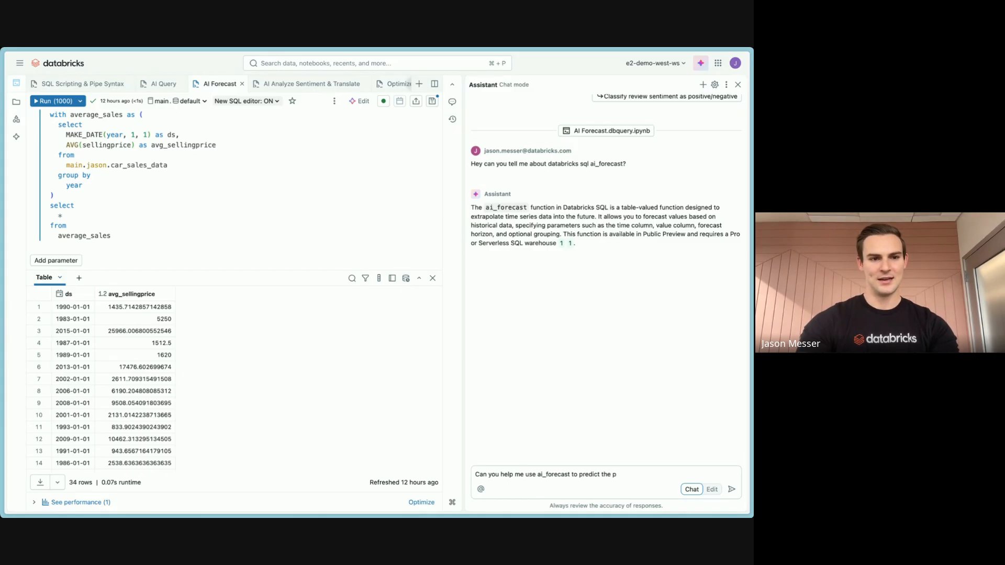
pyautogui.write('average sellgm')
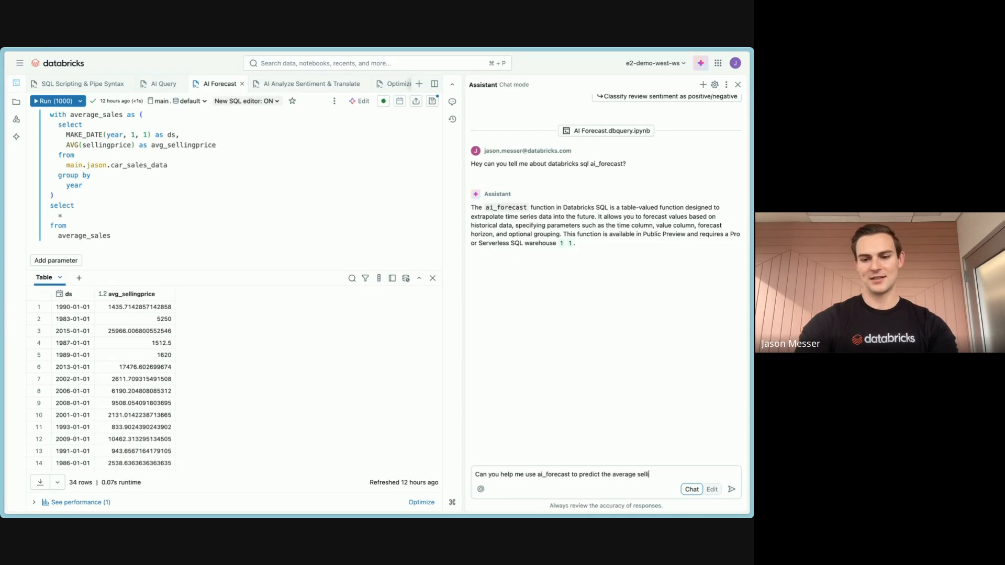
pyautogui.press('BackSpace')
pyautogui.press('BackSpace')
pyautogui.write('ing price of')
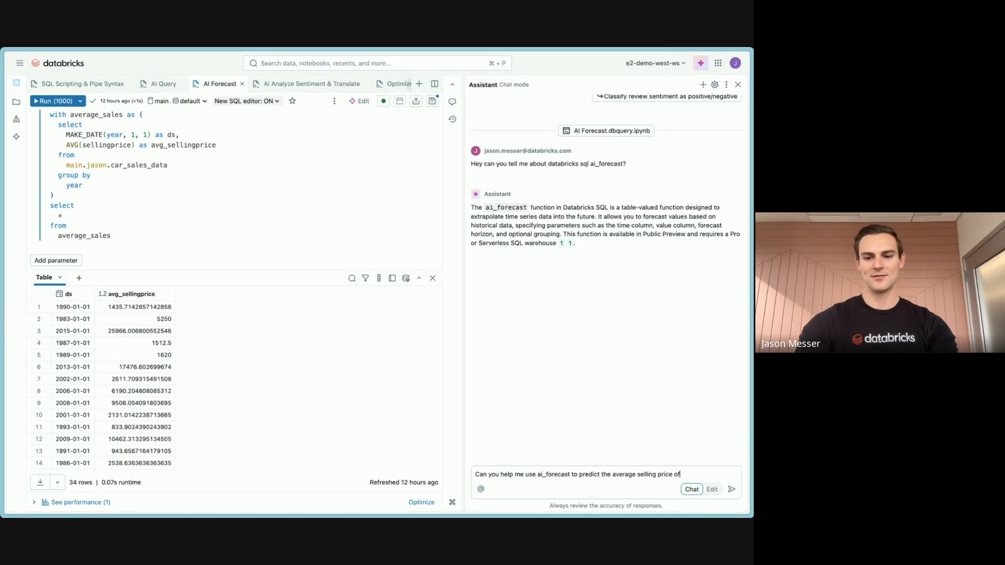
pyautogui.write(' cars in 201')
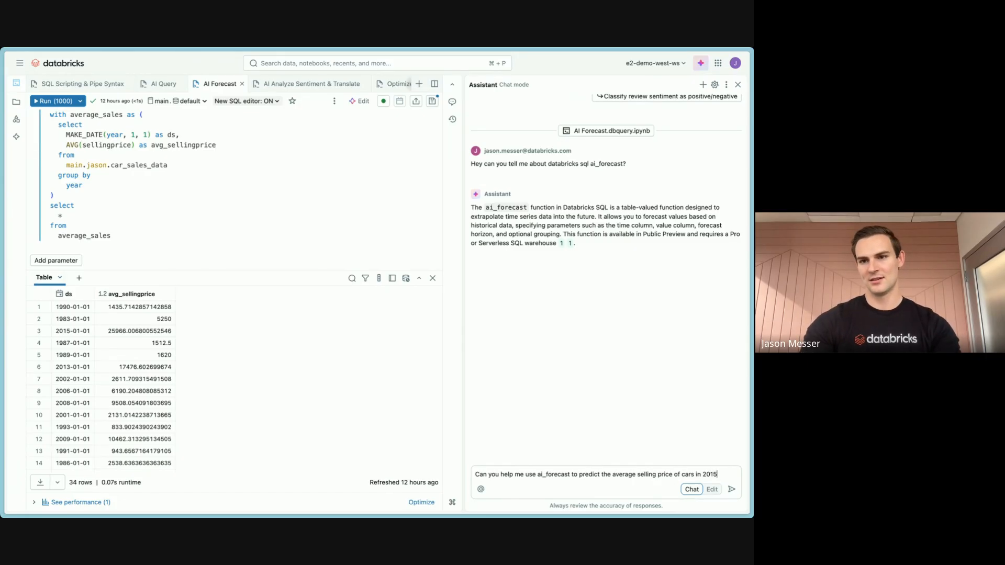
pyautogui.write('5')
pyautogui.press('BackSpace')
pyautogui.press('BackSpace')
pyautogui.write('25')
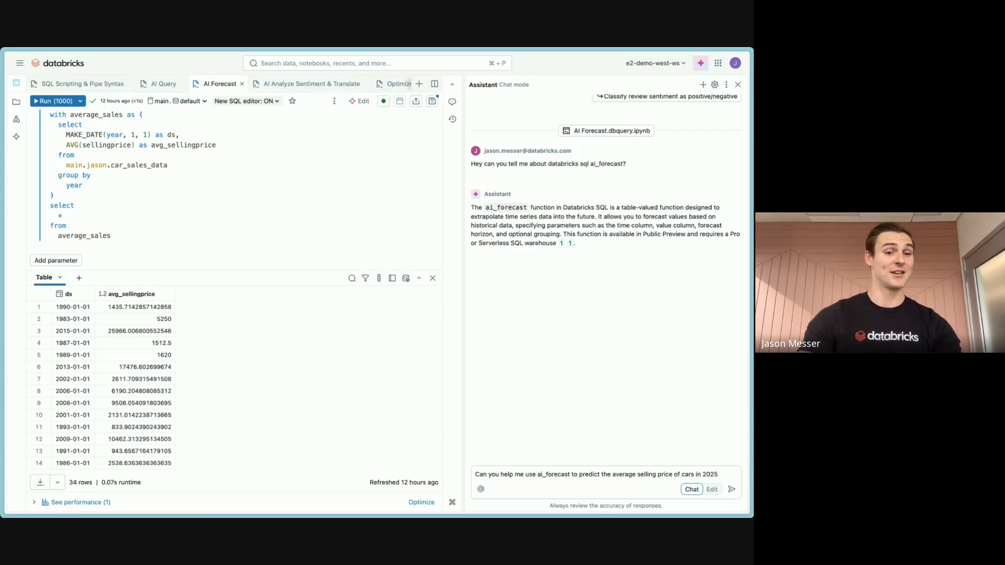
pyautogui.press('Return')
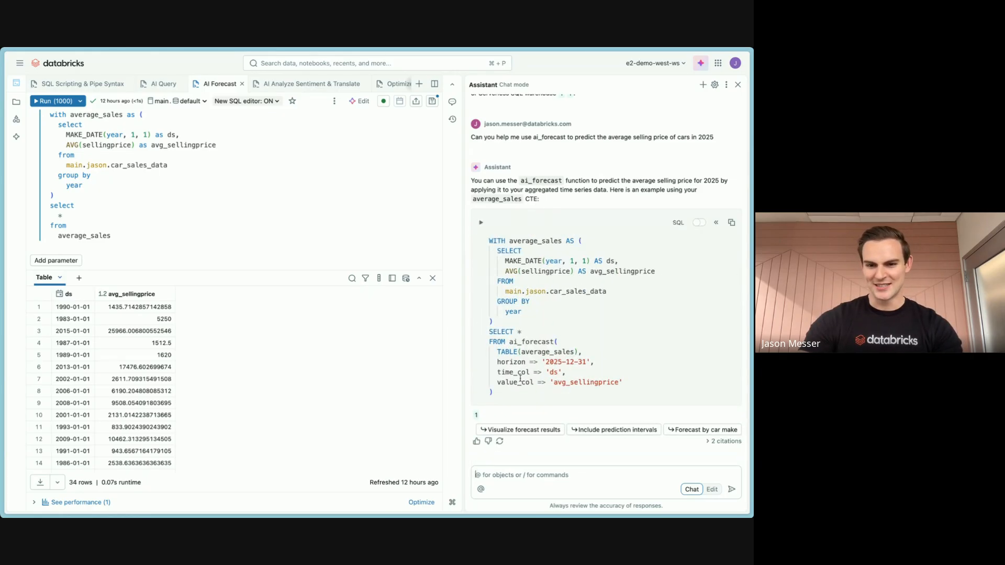
# Replace the average_sales query with the assistant's suggested ai_forecast code, run it, and enlarge the results area to fit all forecast rows.
pyautogui.click(716, 222)
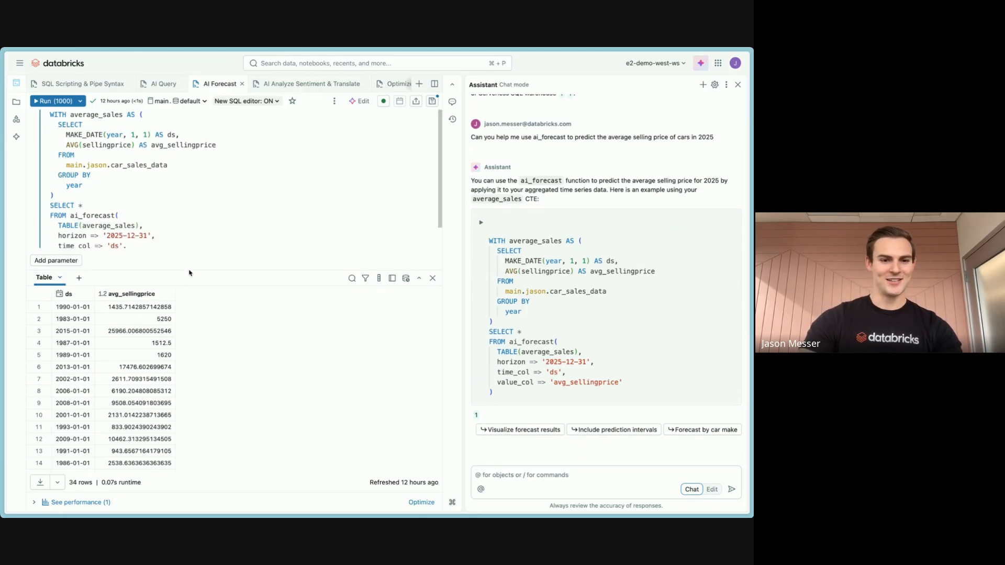
pyautogui.moveTo(188, 270); pyautogui.dragTo(188, 357)
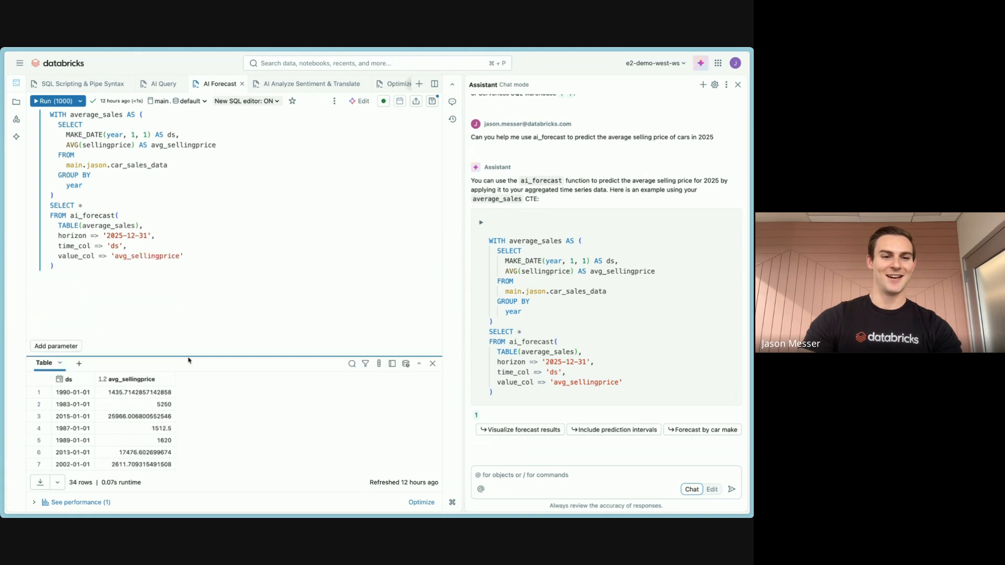
pyautogui.click(51, 104)
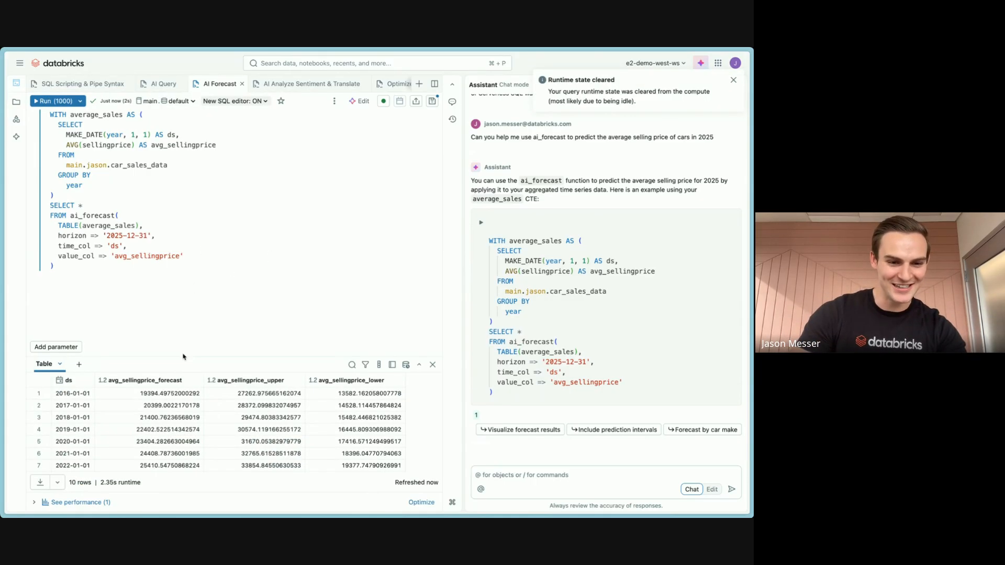
pyautogui.moveTo(183, 358); pyautogui.dragTo(198, 312)
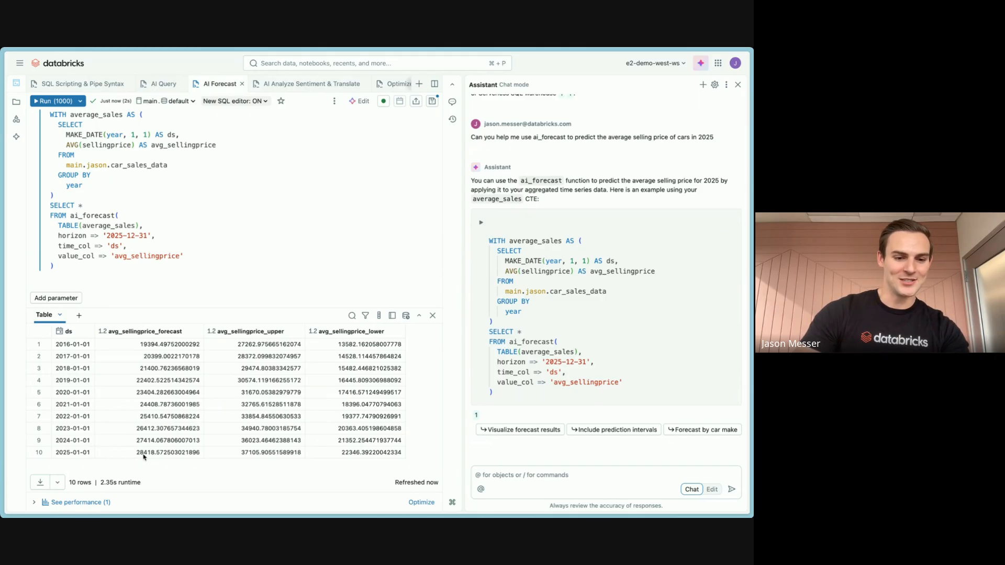
pyautogui.click(293, 228)
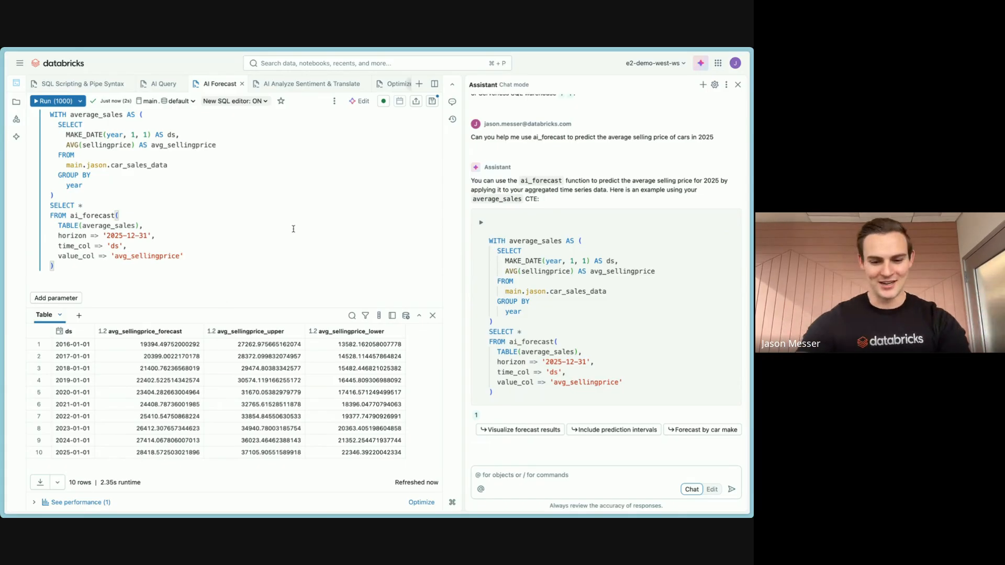
# Search Google for "what is the average selling price of a used car in 2025" and read the full AI Overview.
pyautogui.press('super+space')
pyautogui.write('what is t')
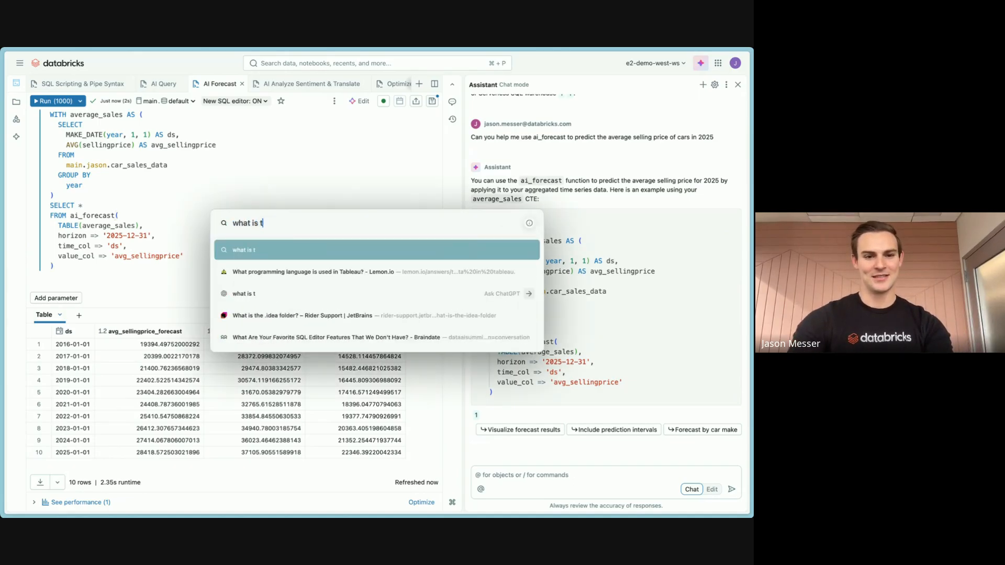
pyautogui.write('he average selling pri')
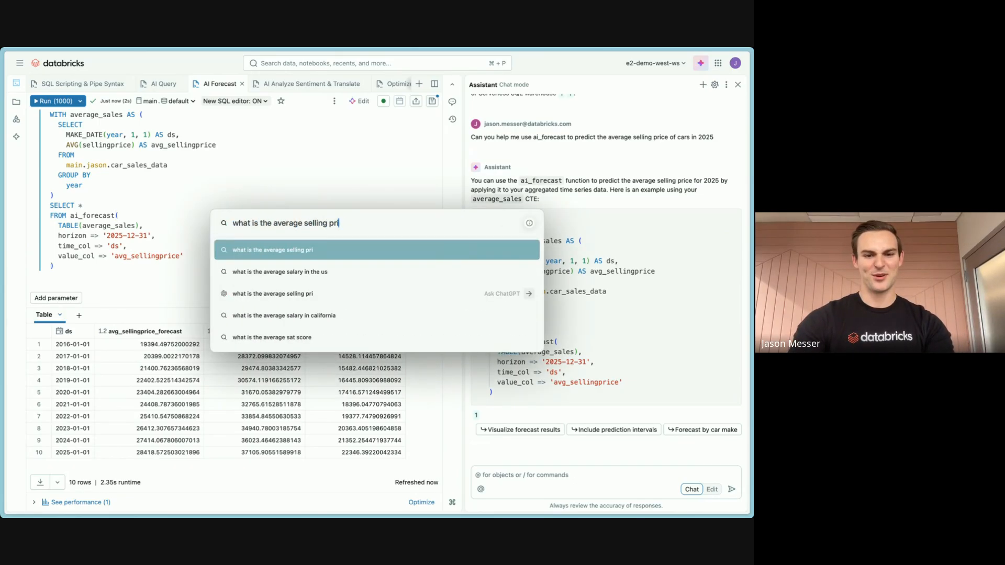
pyautogui.write('ce of a used car in 2')
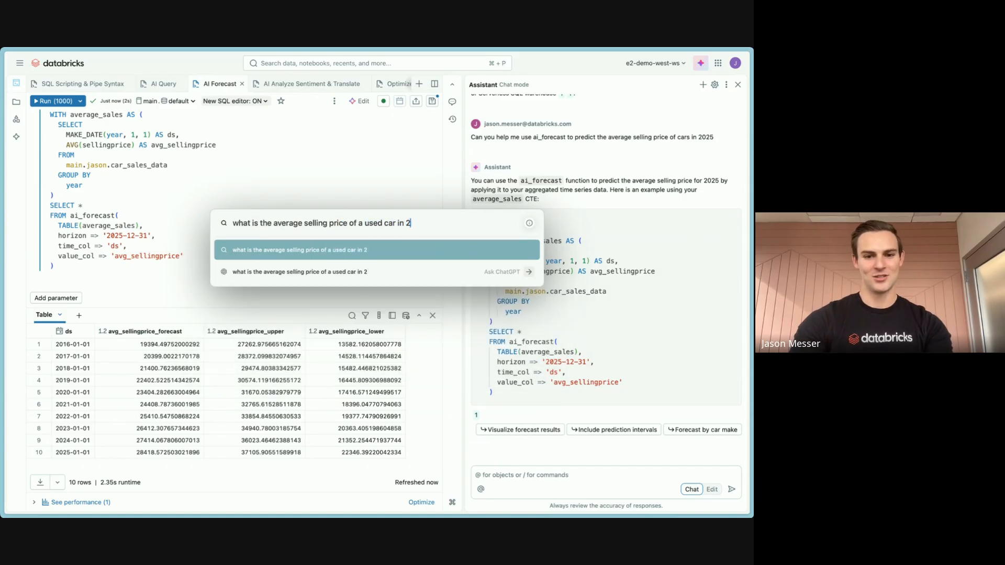
pyautogui.write('025')
pyautogui.press('Return')
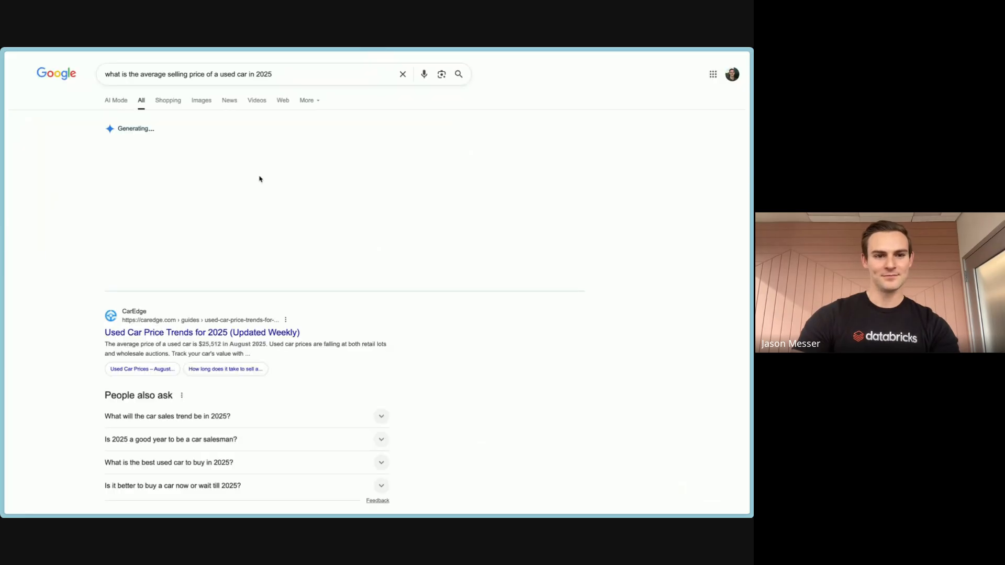
pyautogui.scroll(-1, 238, 246)
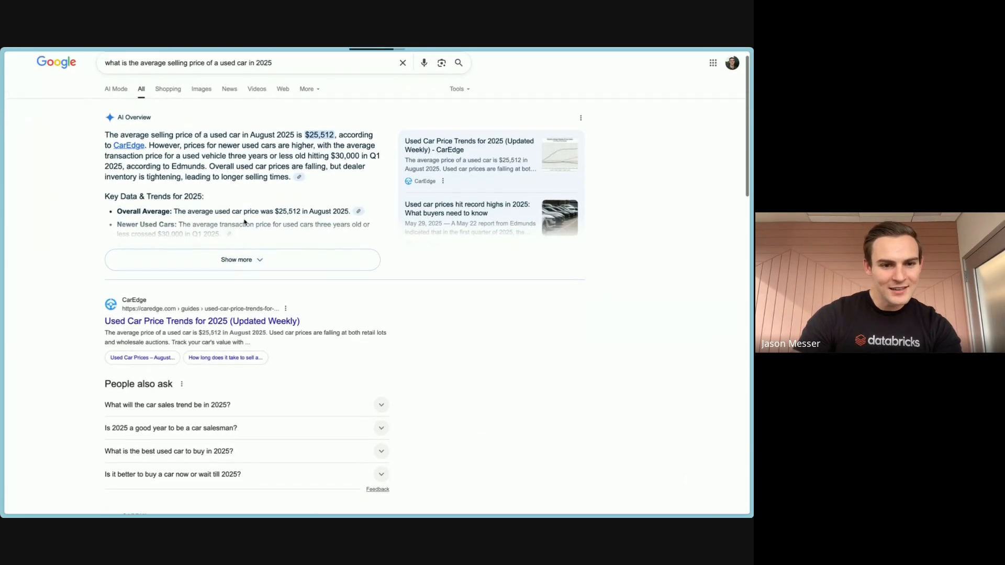
pyautogui.click(238, 250)
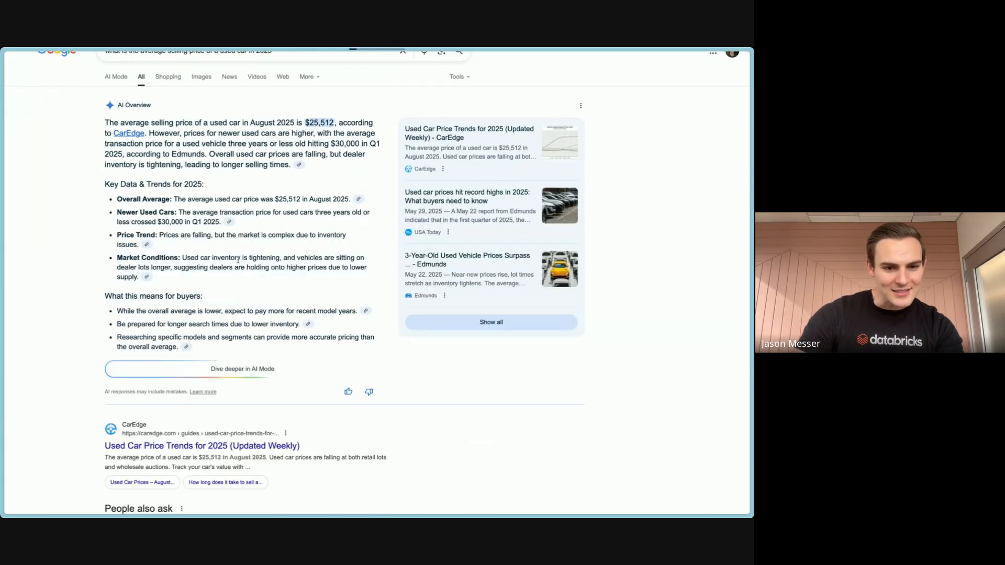
pyautogui.scroll(-3, 162, 310)
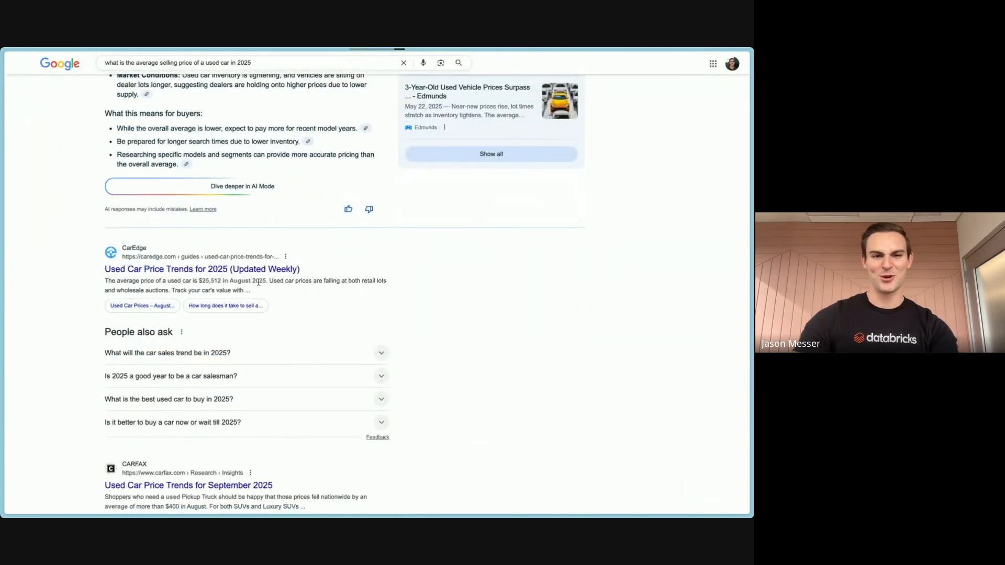
# Return to the Databricks SQL editor, open the AI Query query, and close the assistant.
pyautogui.moveTo(2, 232)
pyautogui.click(47, 239)
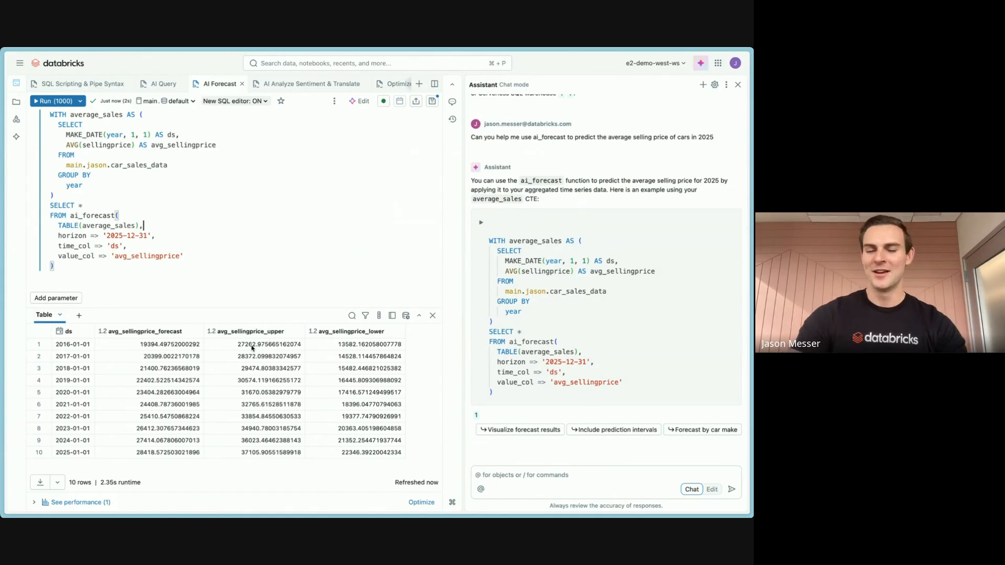
pyautogui.click(239, 222)
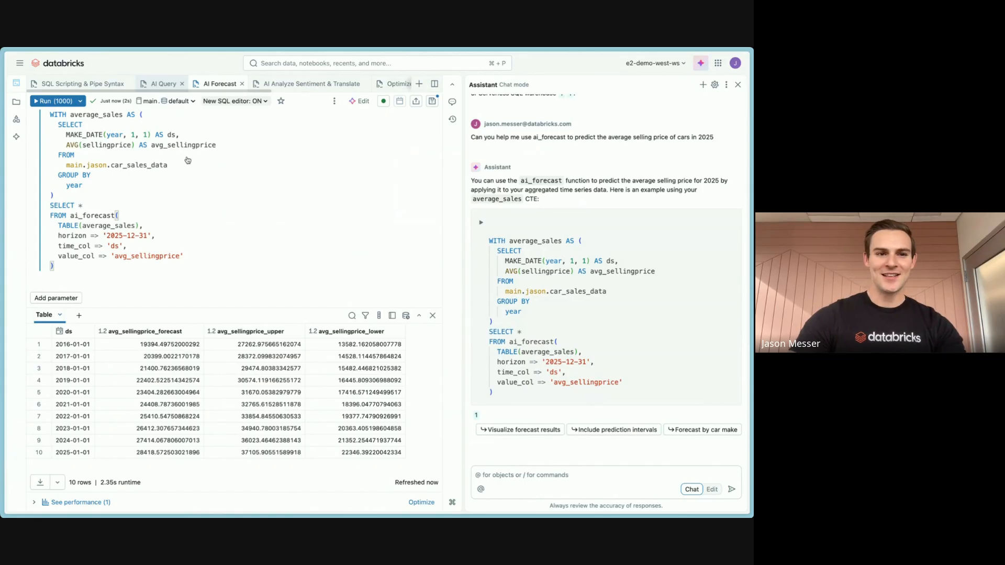
pyautogui.click(163, 84)
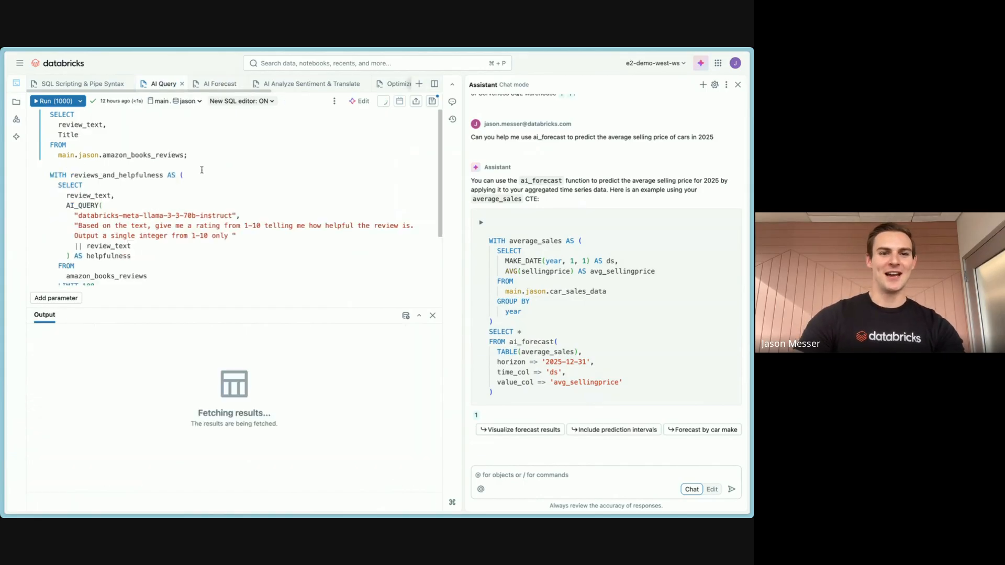
pyautogui.click(737, 85)
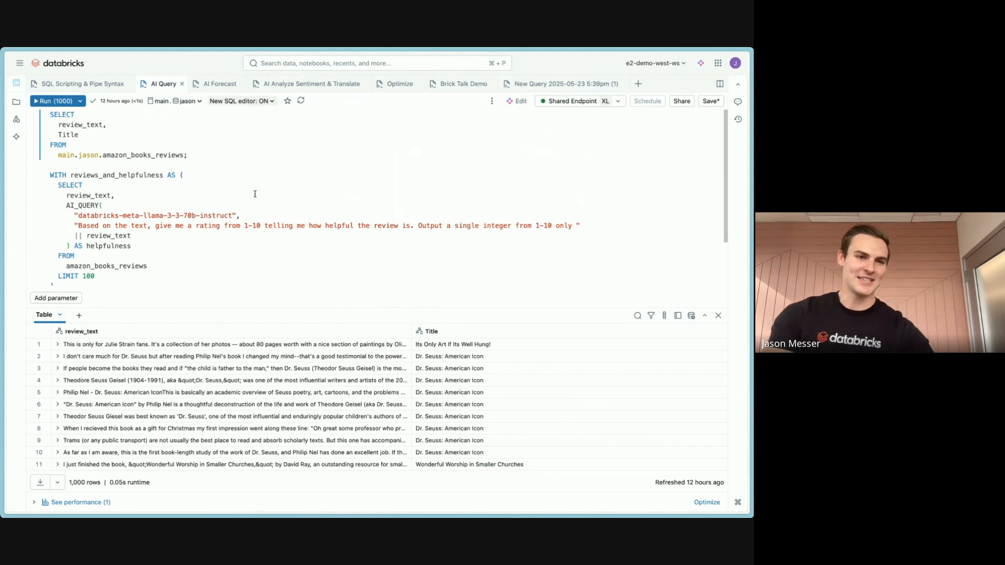
pyautogui.scroll(-1, 255, 194)
pyautogui.scroll(1, 255, 194)
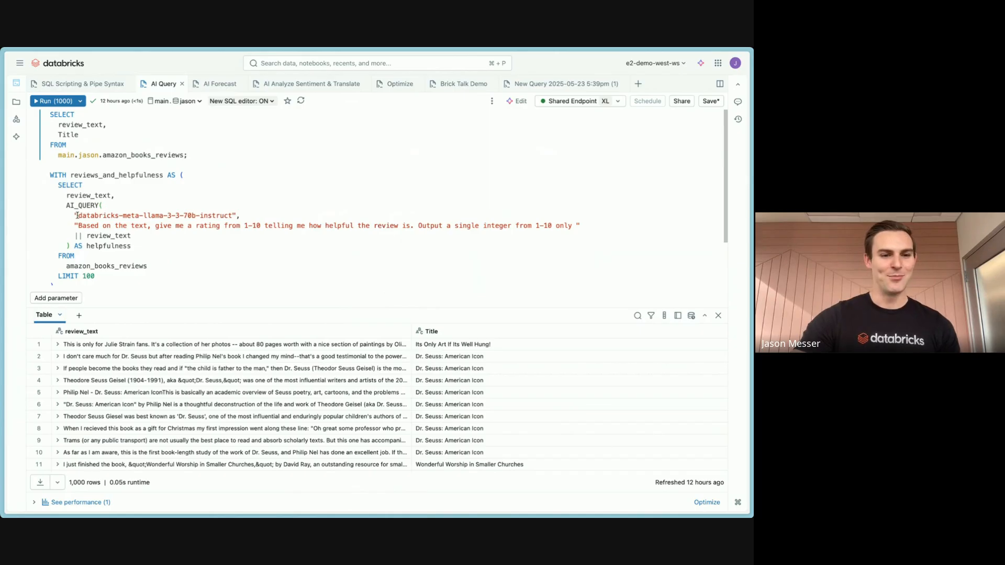
# Point out the model and rating prompt in AI_QUERY, run the reviews_and_helpfulness query, and look through the helpfulness ratings.
pyautogui.moveTo(77, 215); pyautogui.dragTo(229, 218)
pyautogui.click(120, 225)
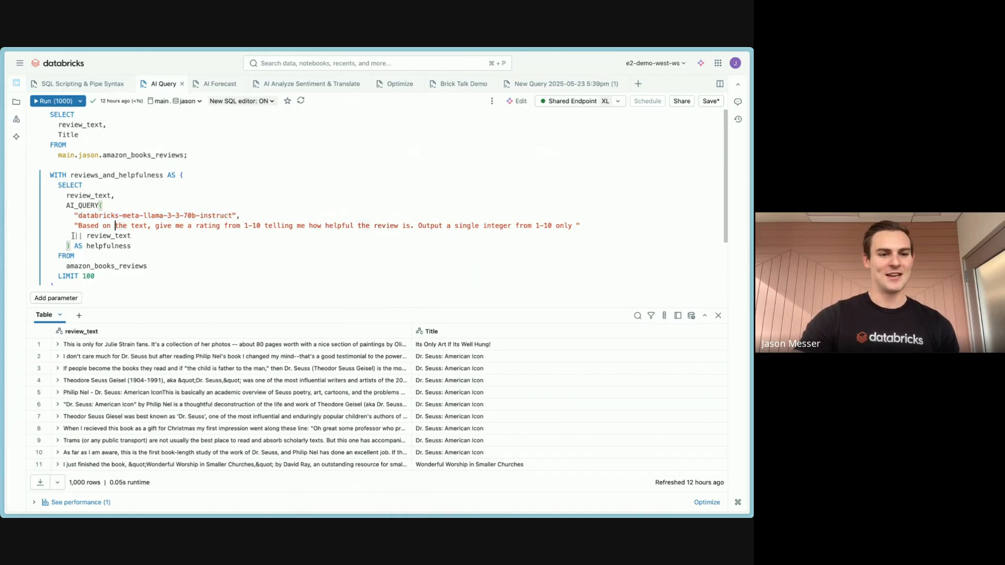
pyautogui.moveTo(77, 228); pyautogui.dragTo(463, 226)
pyautogui.click(390, 207)
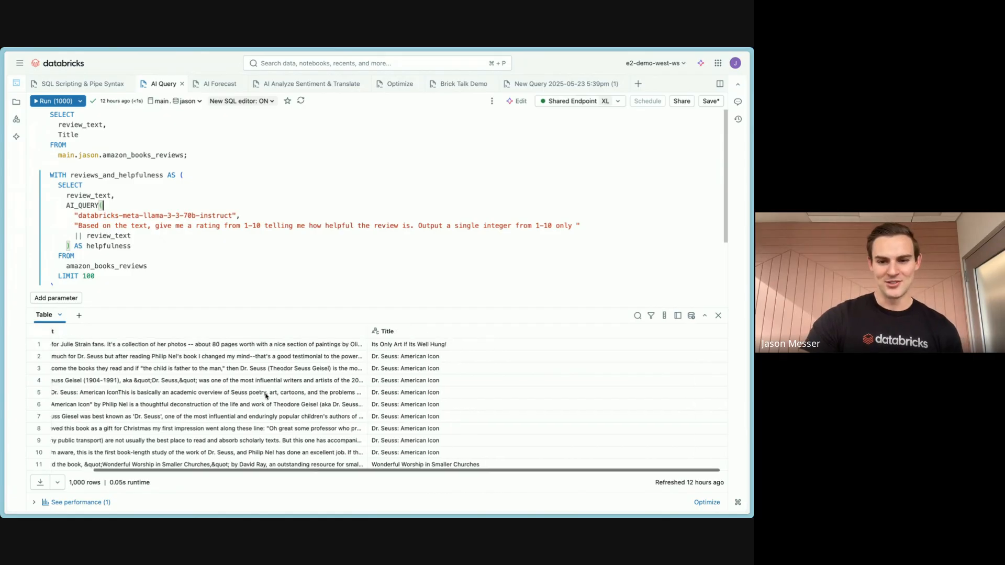
pyautogui.click(57, 101)
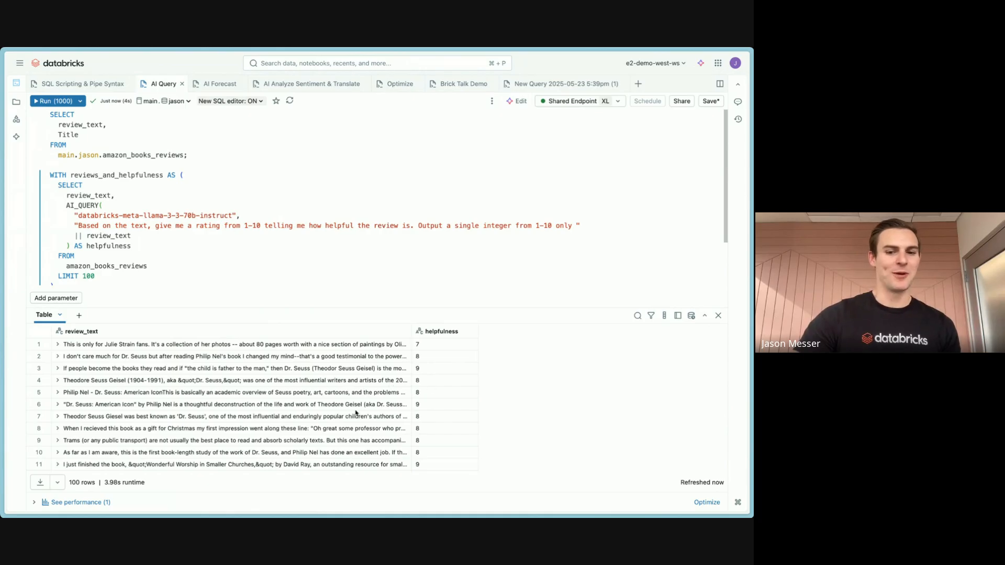
pyautogui.scroll(-5, 356, 413)
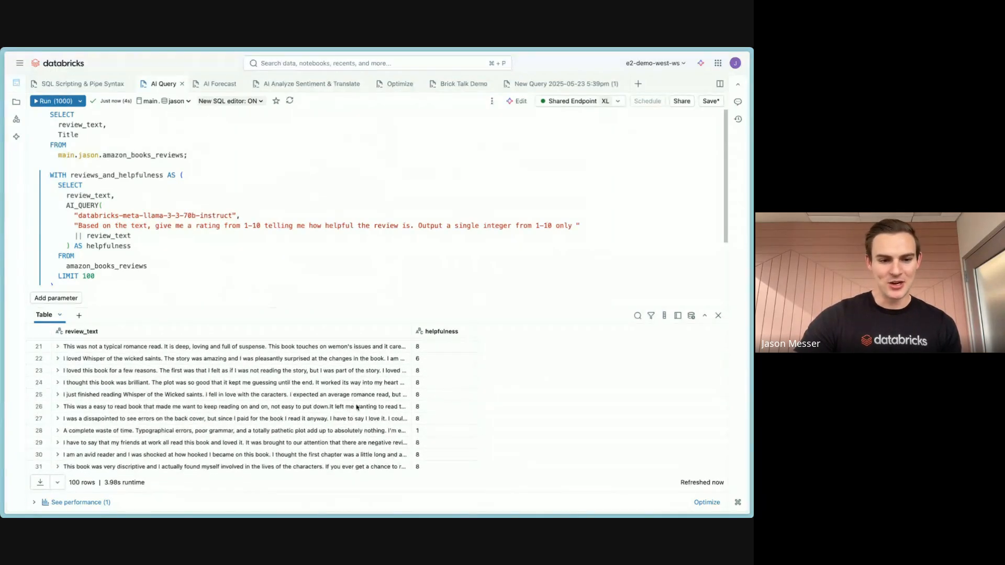
pyautogui.scroll(5, 356, 407)
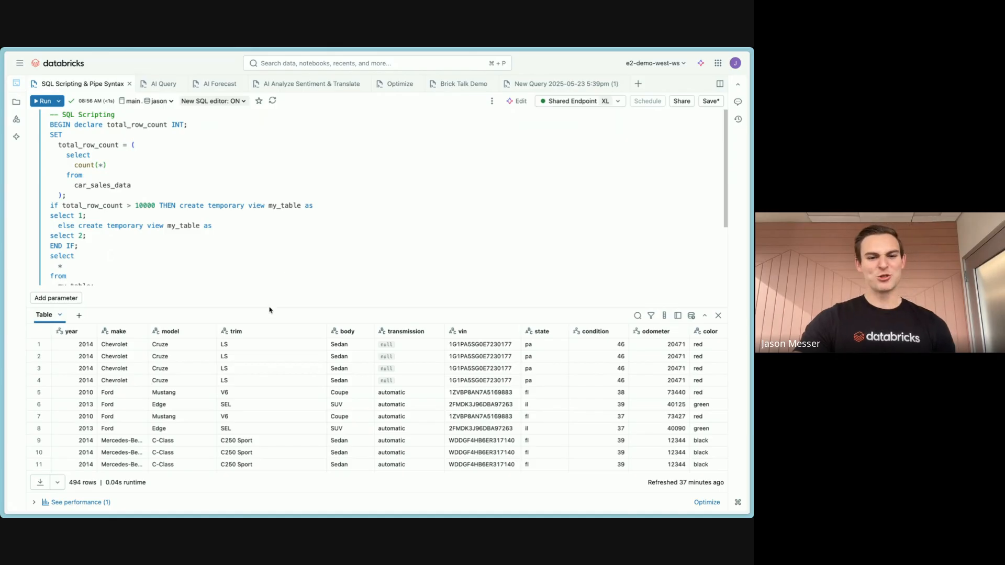
# Open the SQL Scripting & Pipe Syntax query and enlarge its editor area to show the scripting block and pipe syntax example.
pyautogui.moveTo(270, 329); pyautogui.dragTo(265, 366)
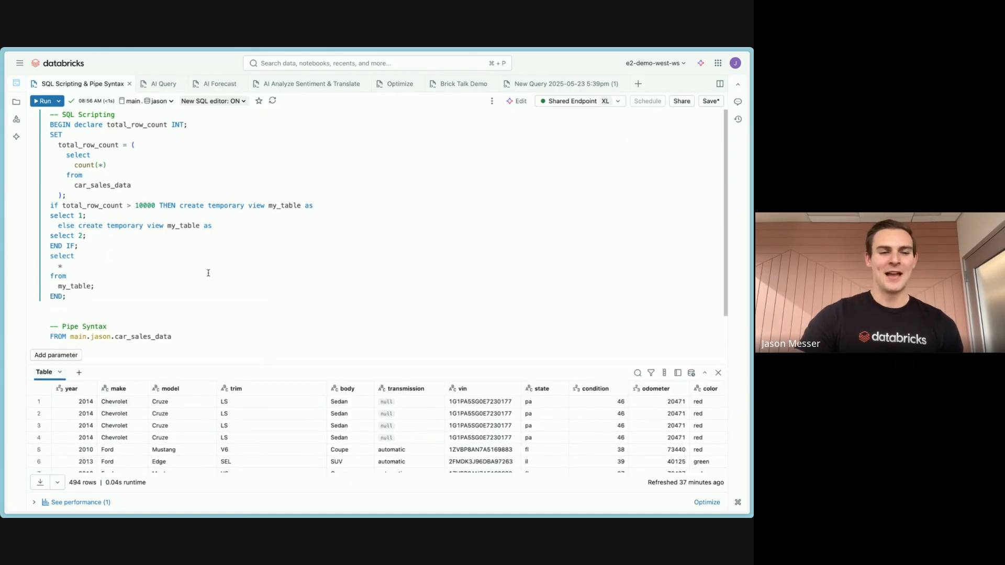
pyautogui.click(204, 177)
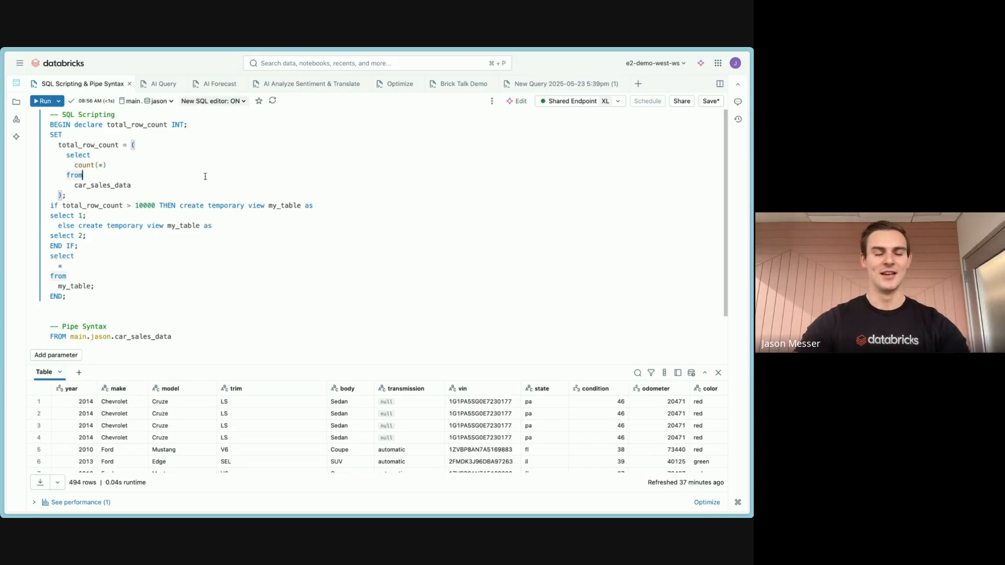
pyautogui.scroll(-1, 173, 260)
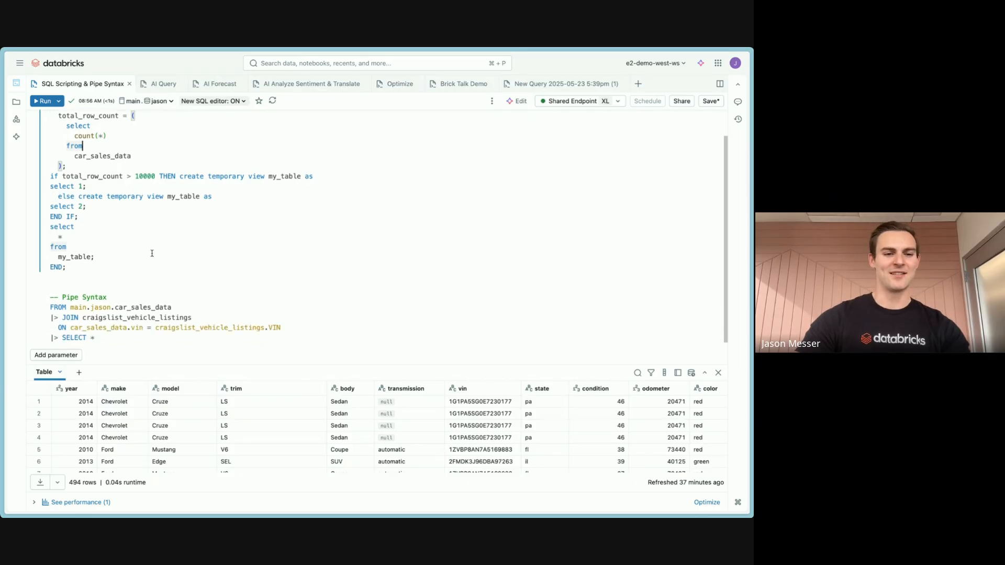
# Run the Pipe Syntax statement joining car_sales_data to craigslist_vehicle_listings on VIN, and slightly enlarge the results area.
pyautogui.click(112, 335)
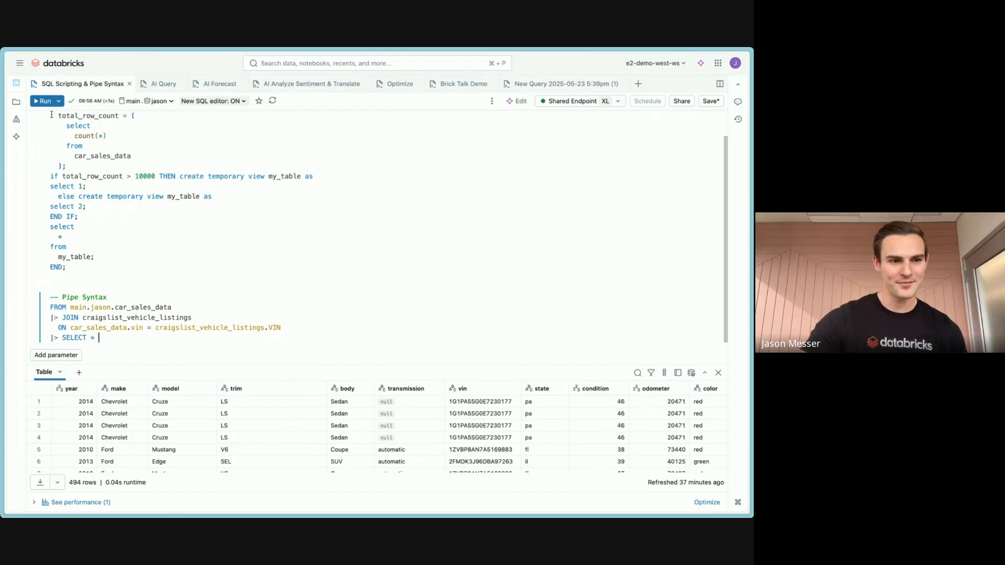
pyautogui.press('super+Return')
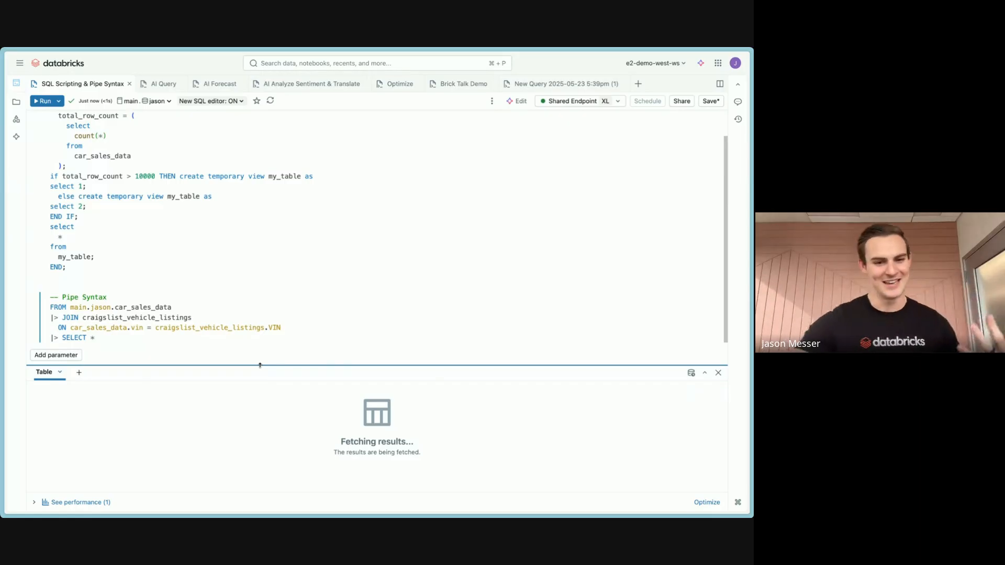
pyautogui.moveTo(259, 364); pyautogui.dragTo(282, 353)
pyautogui.click(258, 303)
pyautogui.scroll(-1, 222, 319)
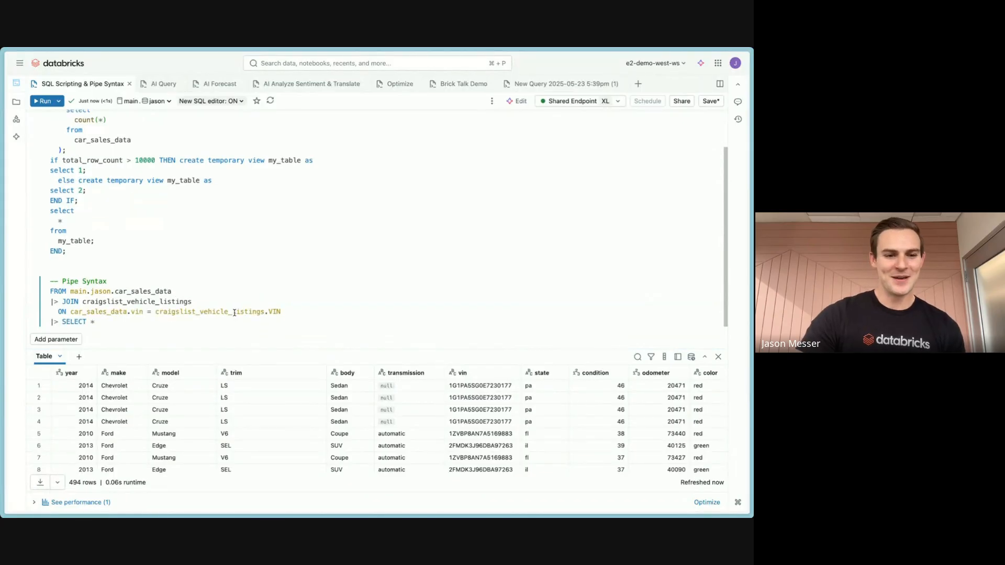
pyautogui.click(219, 320)
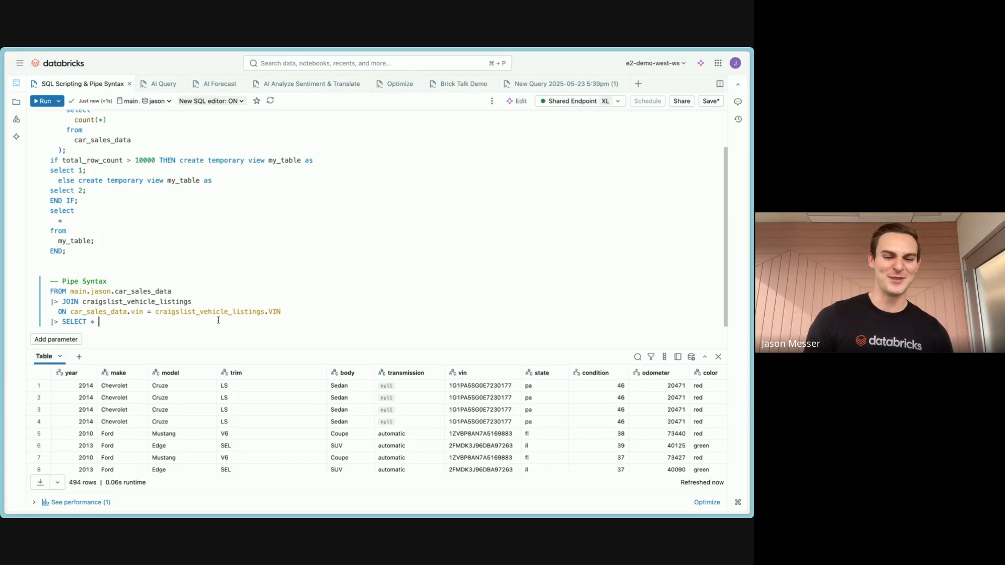
# Switch to the BrickTalk presentation in Google Slides and select the "Questions?" slide.
pyautogui.moveTo(6, 252)
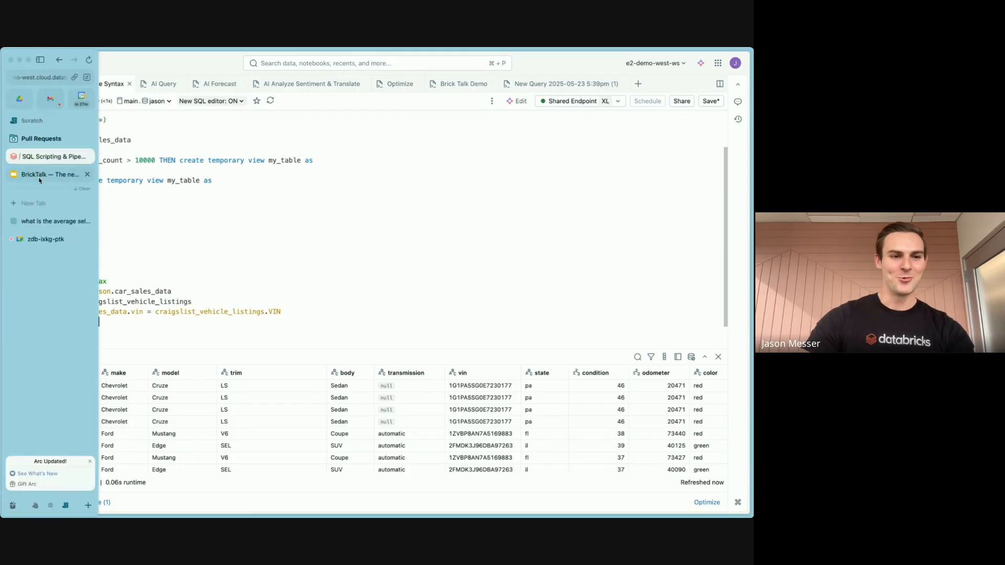
pyautogui.click(42, 176)
pyautogui.click(50, 427)
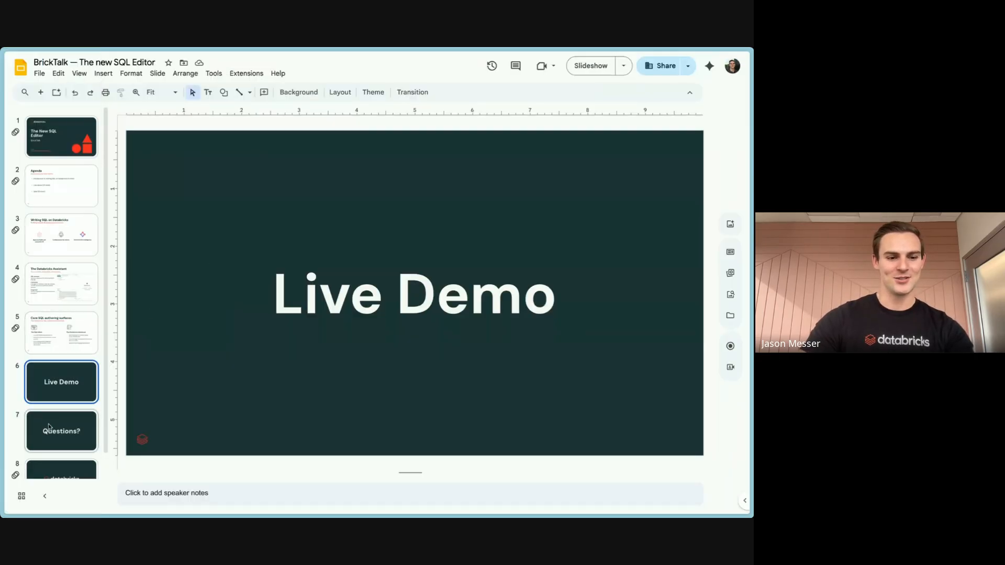